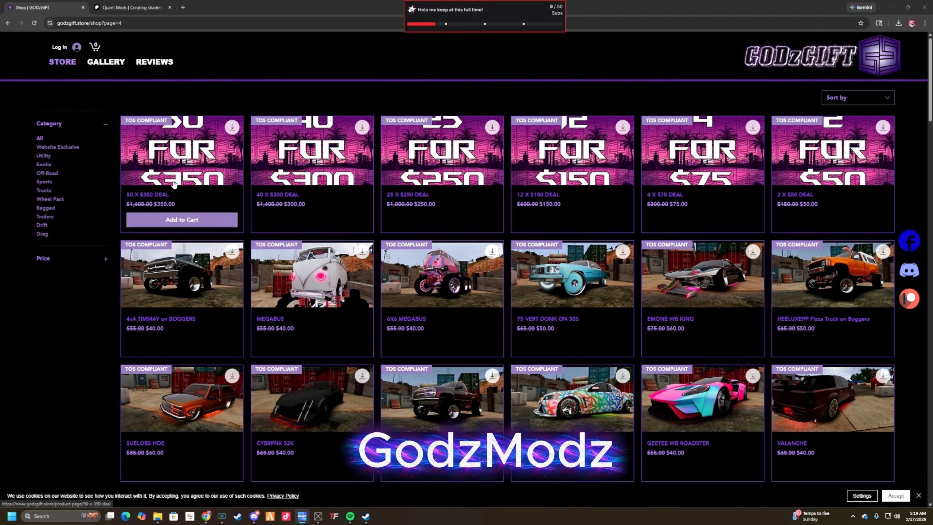
- Look through the vehicle mod listings in the GODzGIFT store
{"action": "scroll", "coordinate": [64, 332], "scroll_direction": "down", "scroll_amount": 2}
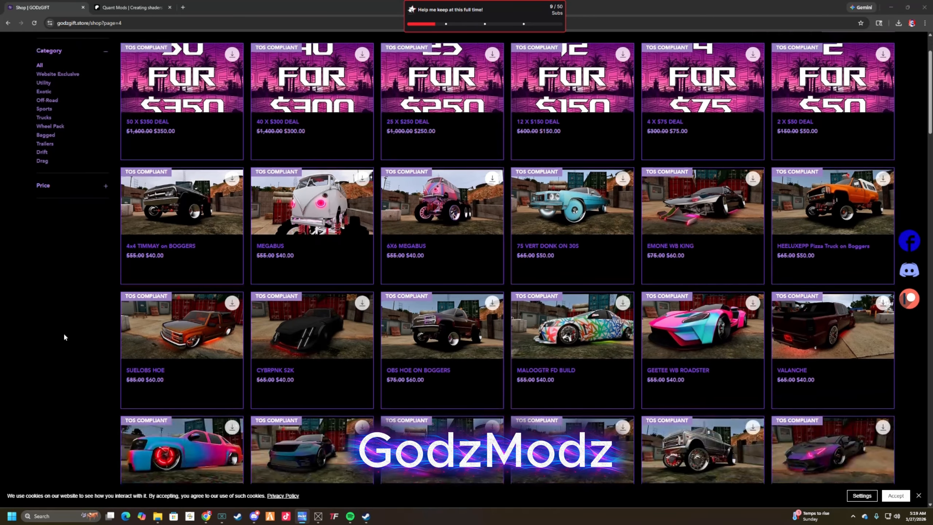
{"action": "scroll", "coordinate": [341, 294], "scroll_direction": "down", "scroll_amount": 1}
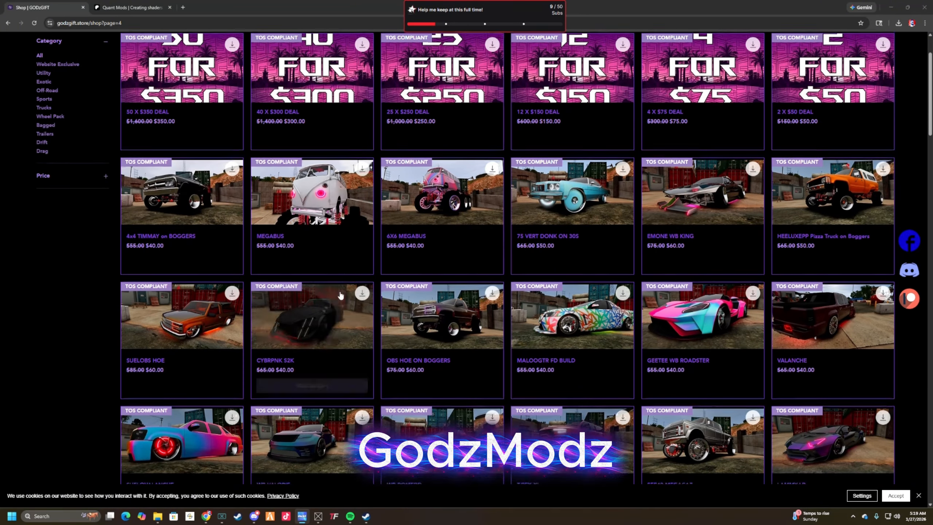
{"action": "scroll", "coordinate": [340, 294], "scroll_direction": "down", "scroll_amount": 2}
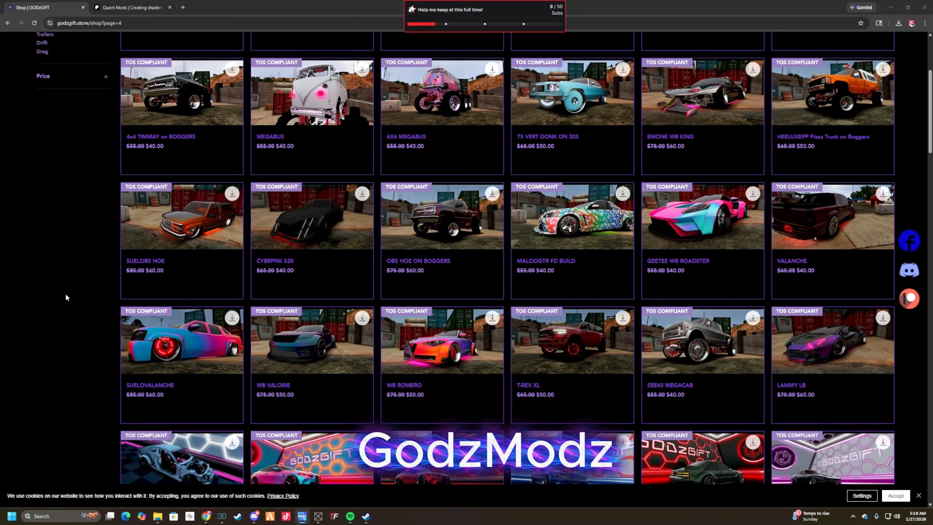
{"action": "scroll", "coordinate": [68, 297], "scroll_direction": "down", "scroll_amount": 2}
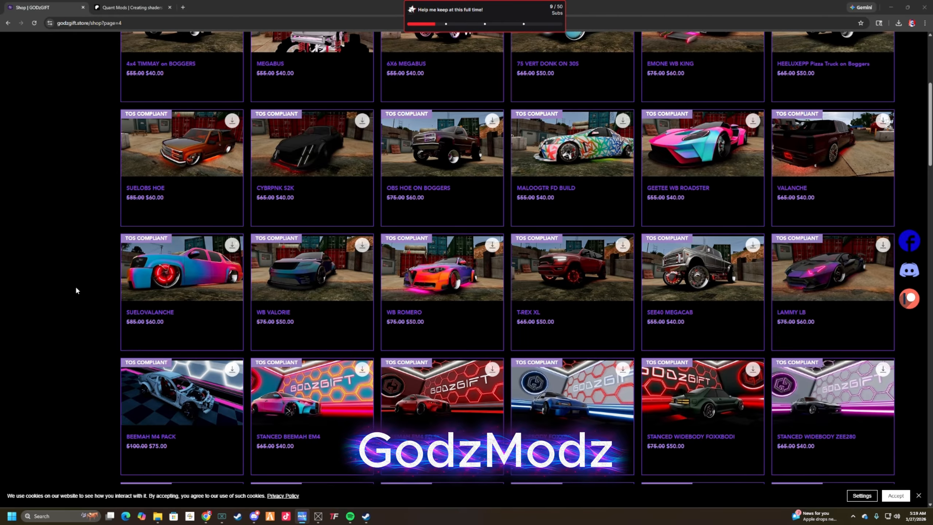
{"action": "scroll", "coordinate": [76, 291], "scroll_direction": "down", "scroll_amount": 6}
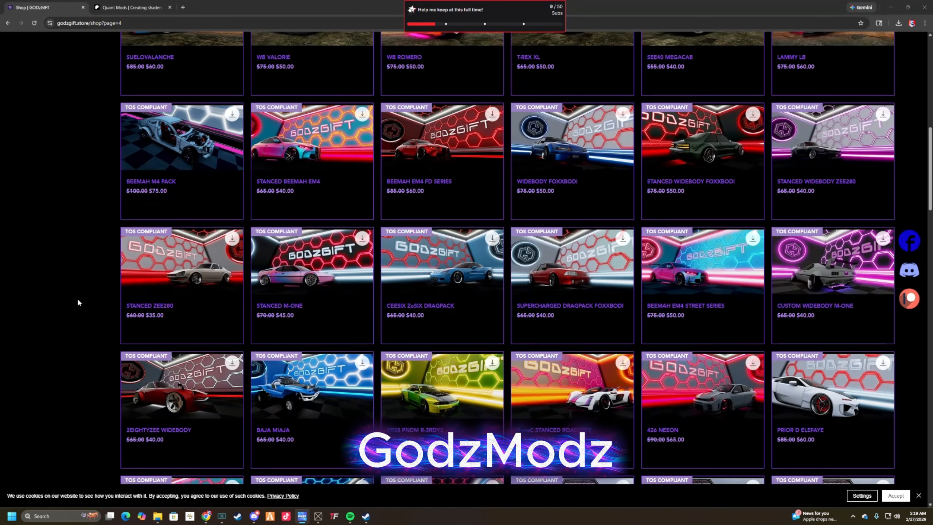
{"action": "scroll", "coordinate": [78, 302], "scroll_direction": "down", "scroll_amount": 1}
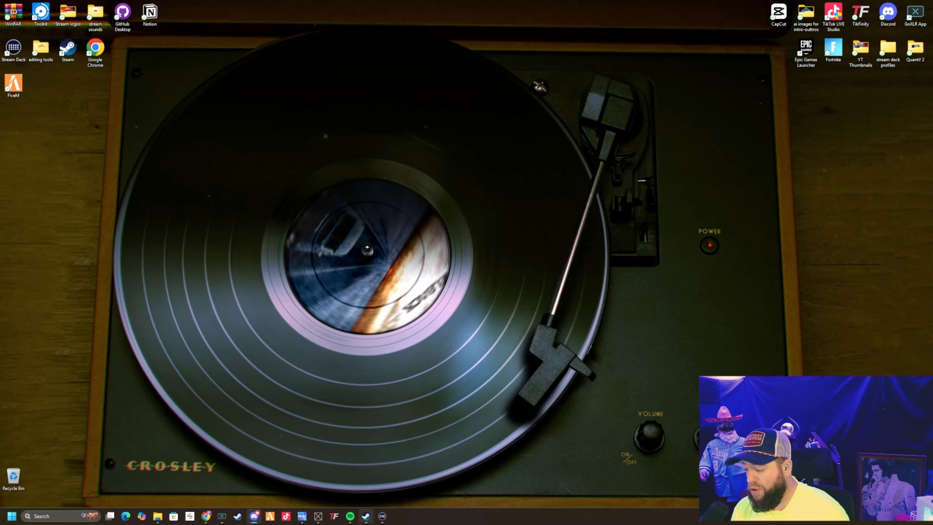
- Open the FiveM shortcut's file location, close its properties, and enter the FiveM Application Data folder
{"action": "right_click", "coordinate": [270, 515]}
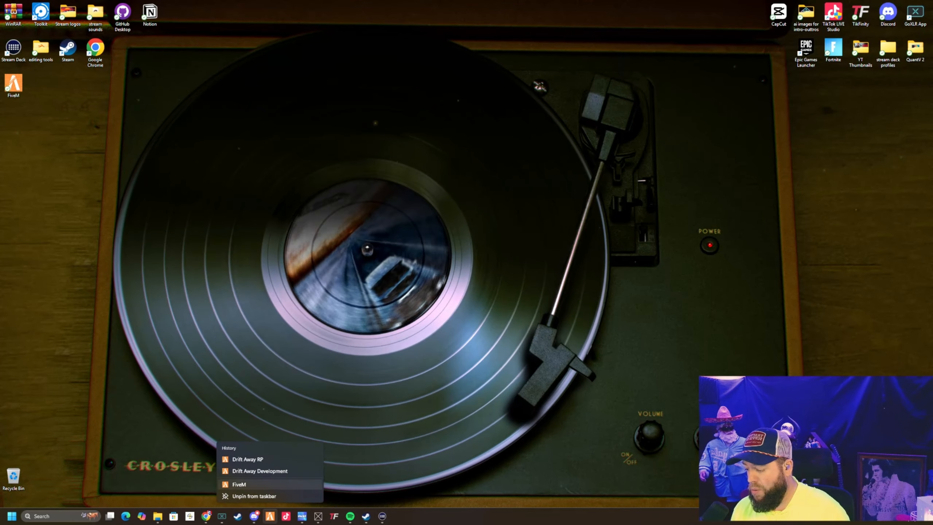
{"action": "right_click", "coordinate": [239, 484]}
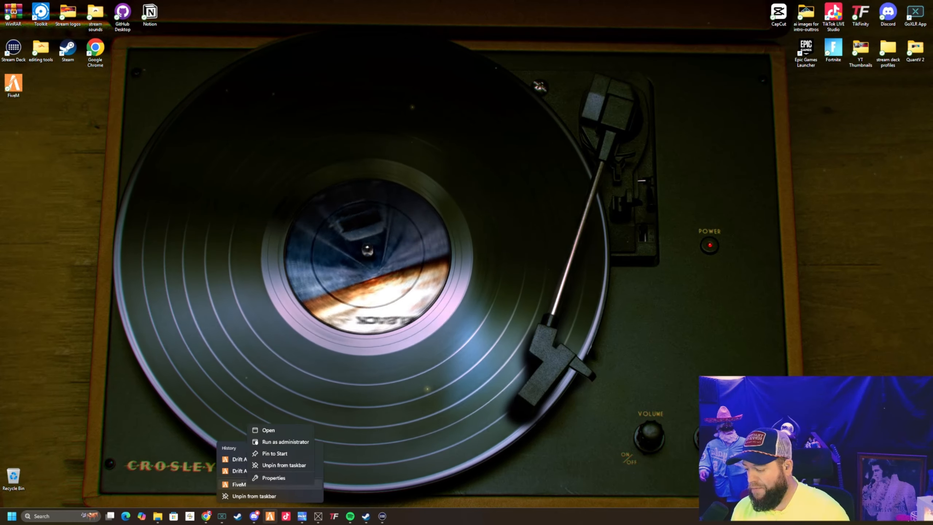
{"action": "left_click", "coordinate": [274, 478]}
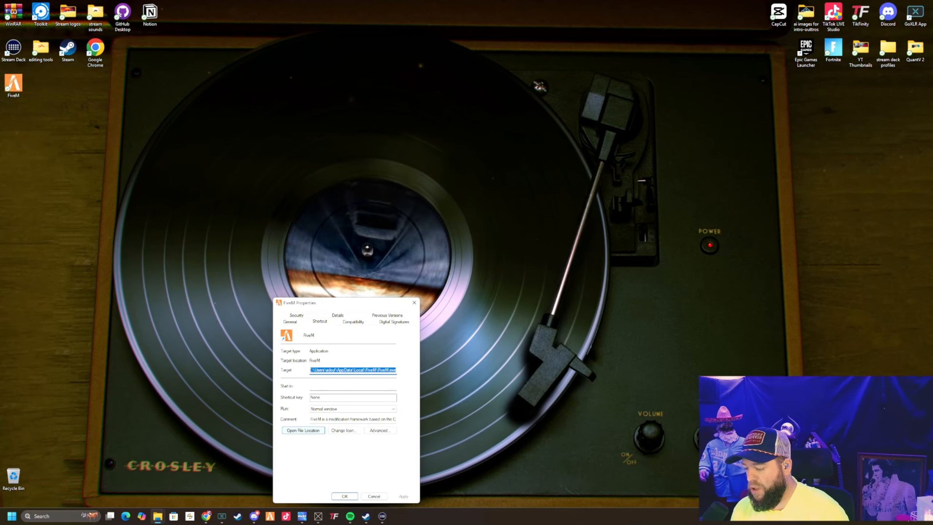
{"action": "left_click", "coordinate": [303, 430]}
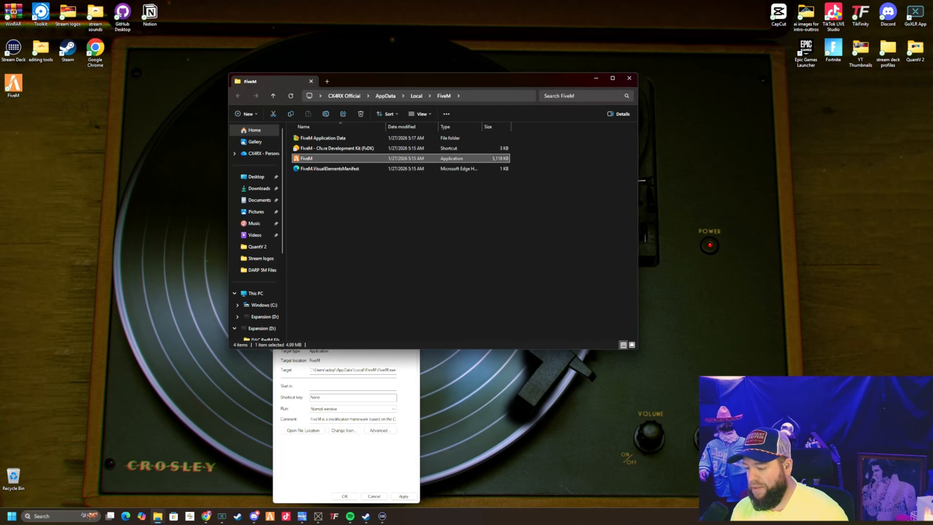
{"action": "left_click", "coordinate": [344, 496]}
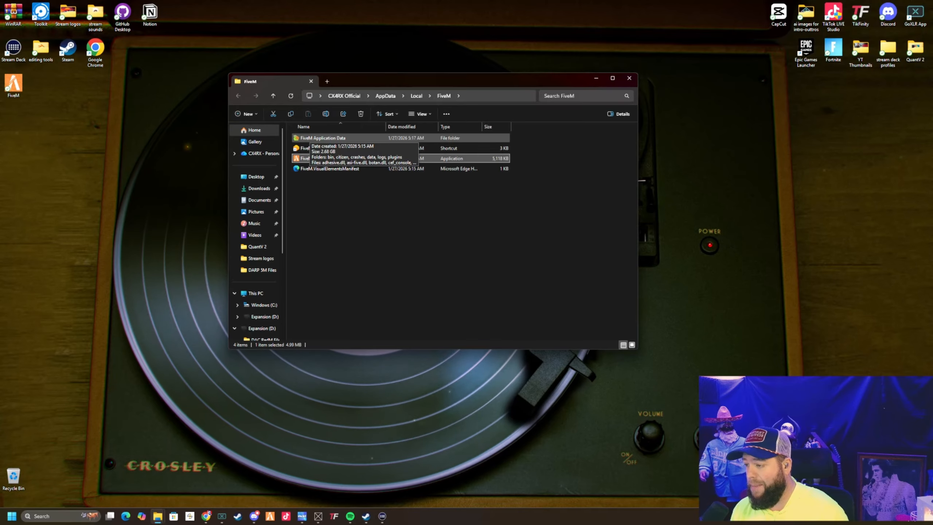
{"action": "double_click", "coordinate": [323, 137]}
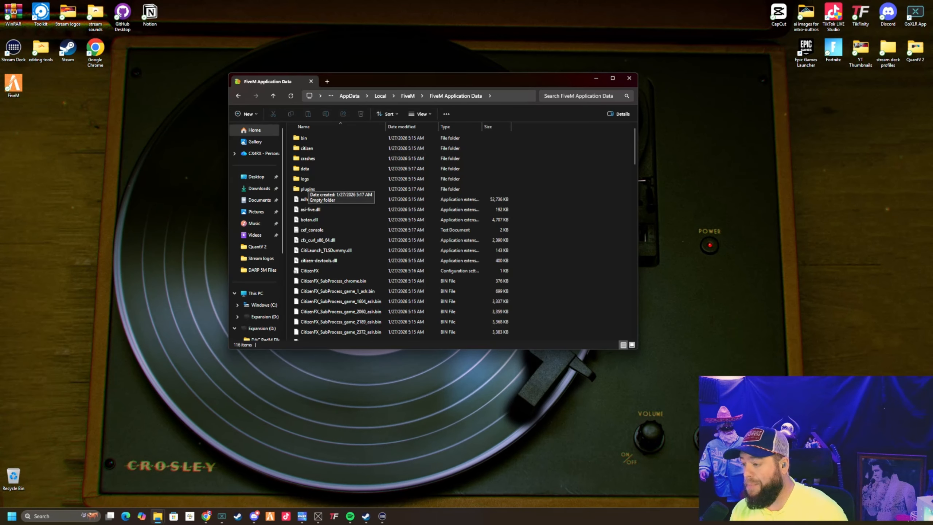
- Create a new folder named [MODS] in FiveM Application Data and refresh the file listing
{"action": "right_click", "coordinate": [591, 211]}
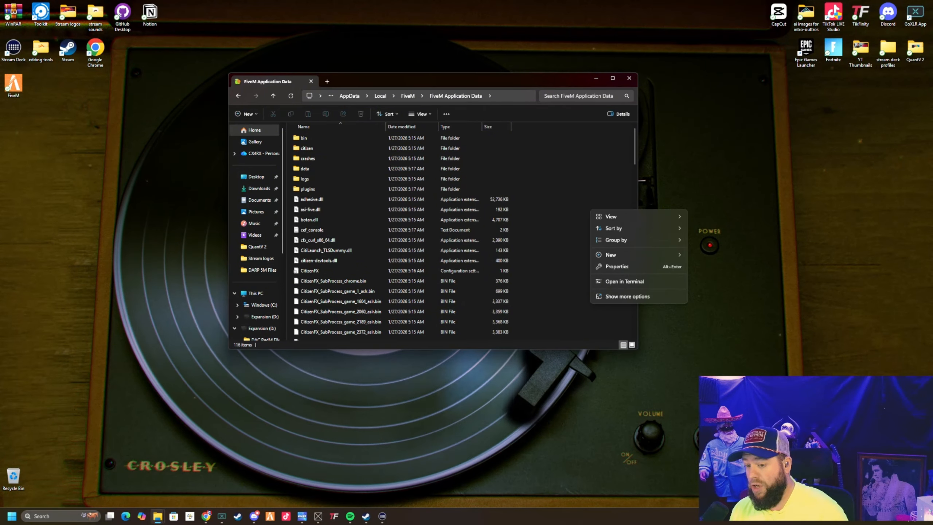
{"action": "mouse_move", "coordinate": [624, 255]}
{"action": "left_click", "coordinate": [707, 256]}
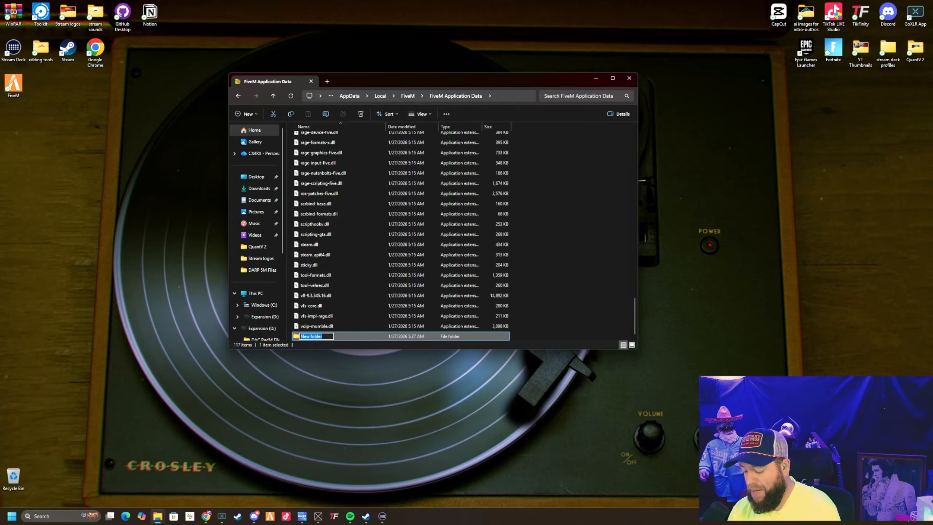
{"action": "key", "text": "BackSpace"}
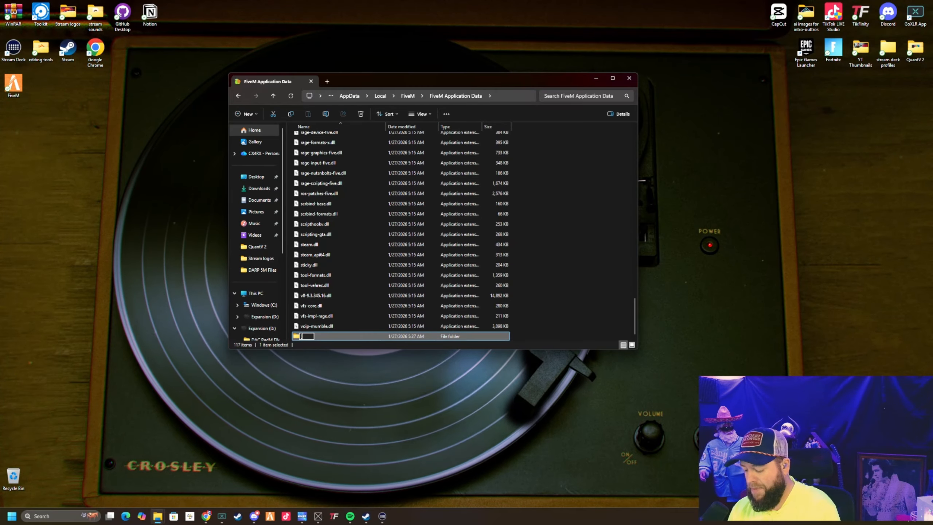
{"action": "type", "text": "[MODS]"}
{"action": "key", "text": "Return"}
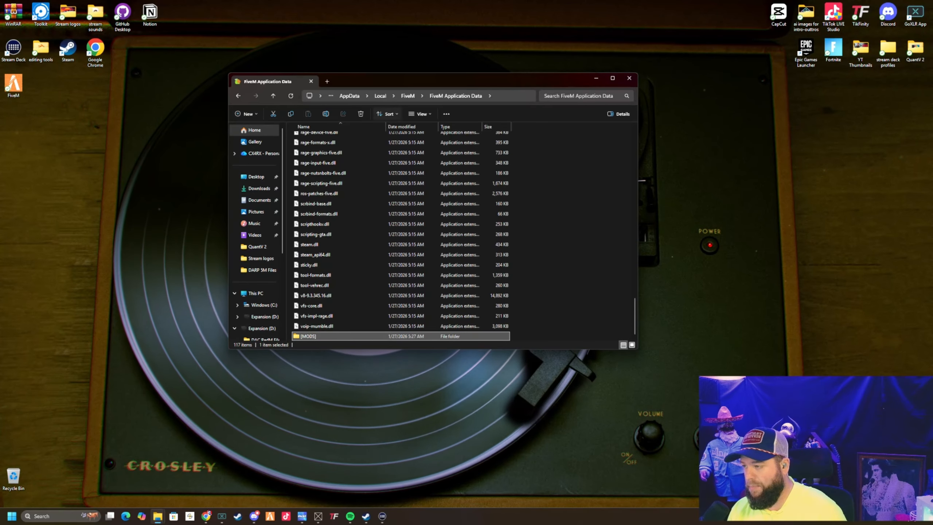
{"action": "left_click", "coordinate": [290, 96]}
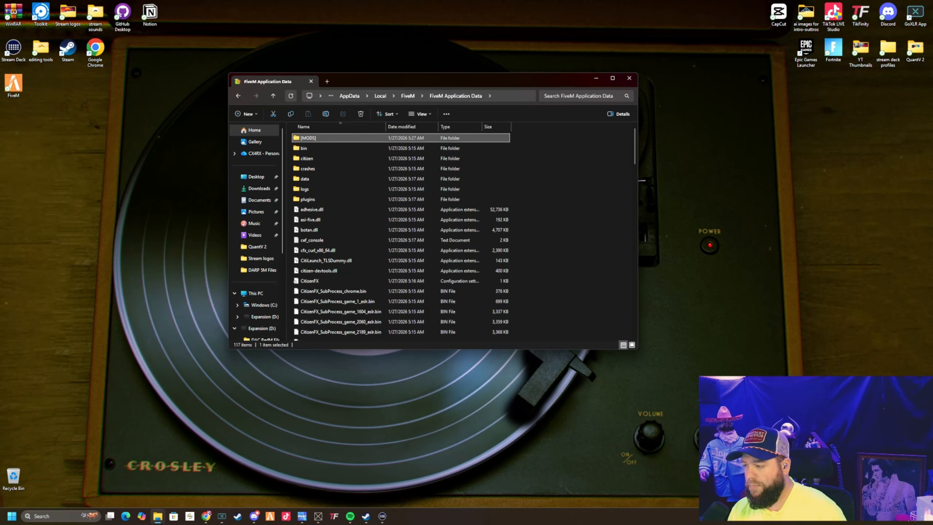
- Rename the [MODS] folder to mods and refresh the file listing
{"action": "key", "text": "F2"}
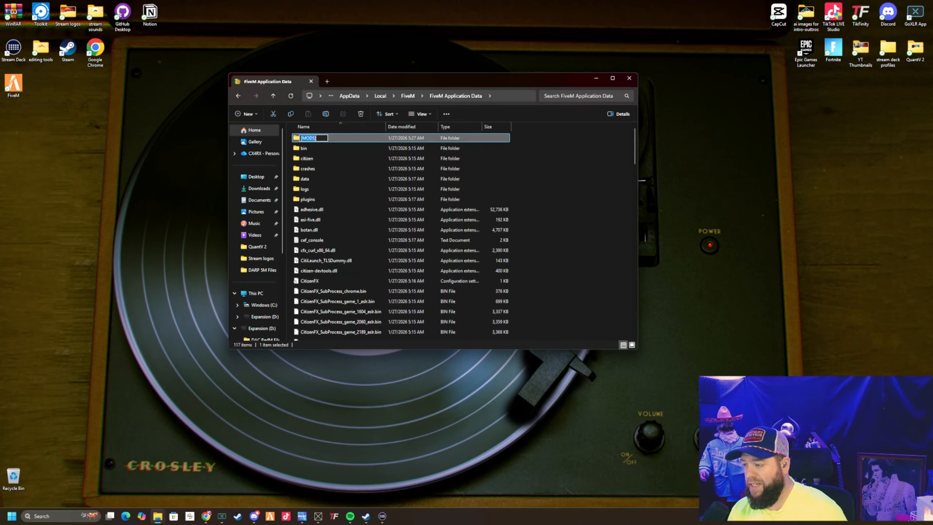
{"action": "type", "text": "mod"}
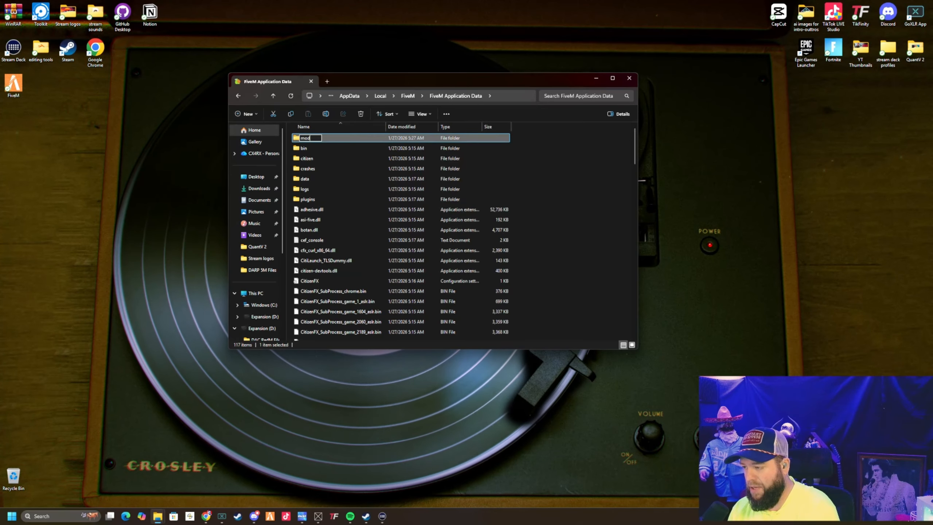
{"action": "type", "text": "s"}
{"action": "key", "text": "Return"}
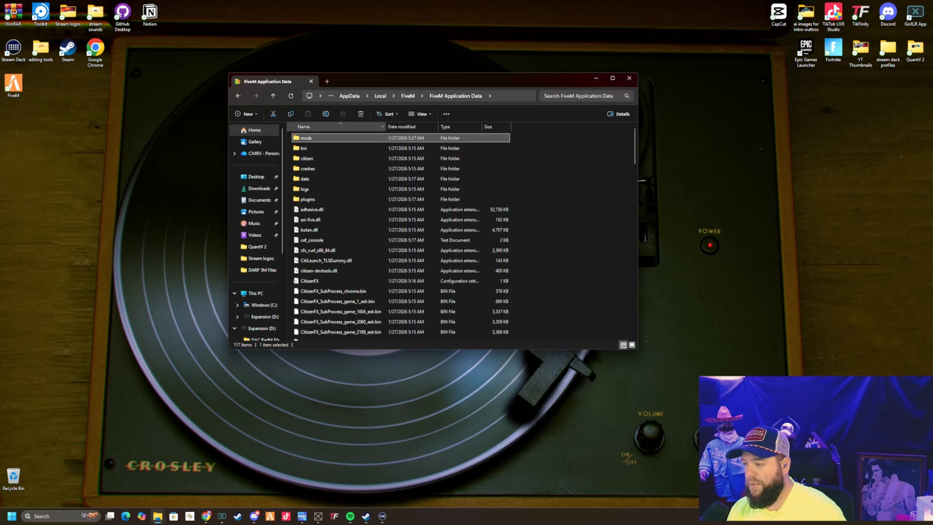
{"action": "left_click", "coordinate": [291, 96]}
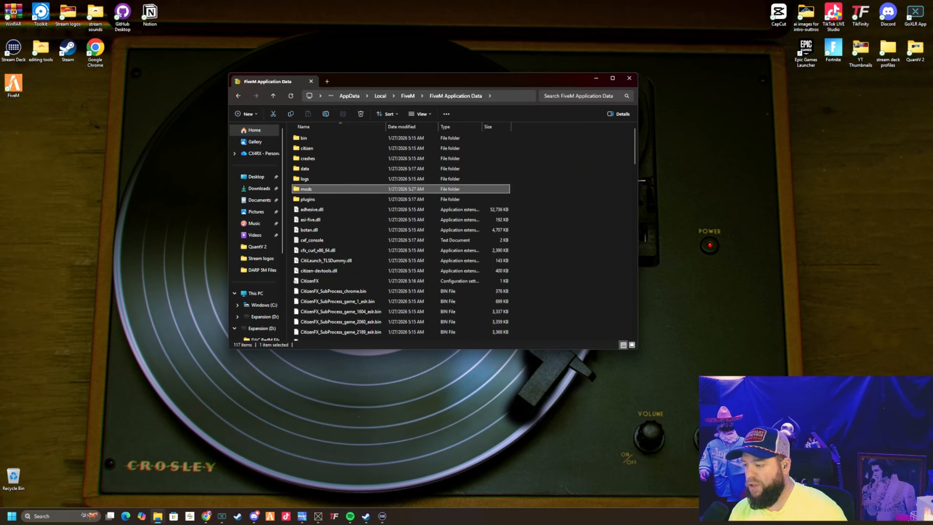
- Bring up the QuantV 2 folder window and arrange it side by side with the FiveM Application Data window
{"action": "left_click_drag", "start_coordinate": [394, 80], "coordinate": [672, 82]}
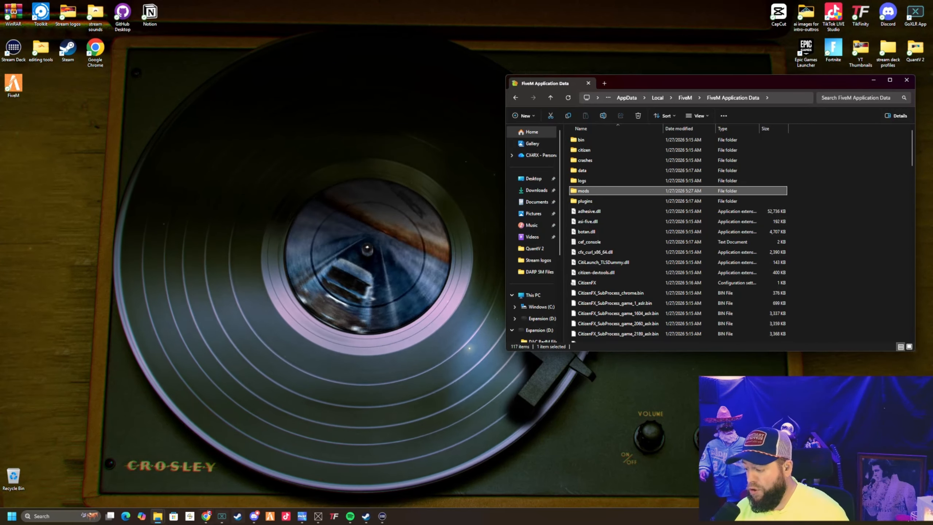
{"action": "mouse_move", "coordinate": [158, 516]}
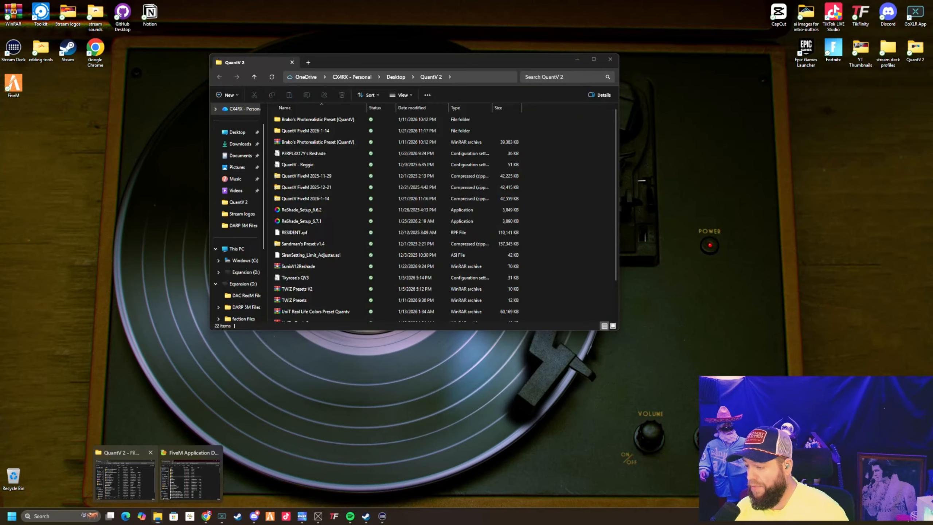
{"action": "left_click", "coordinate": [125, 478]}
{"action": "left_click_drag", "start_coordinate": [385, 62], "coordinate": [260, 79]}
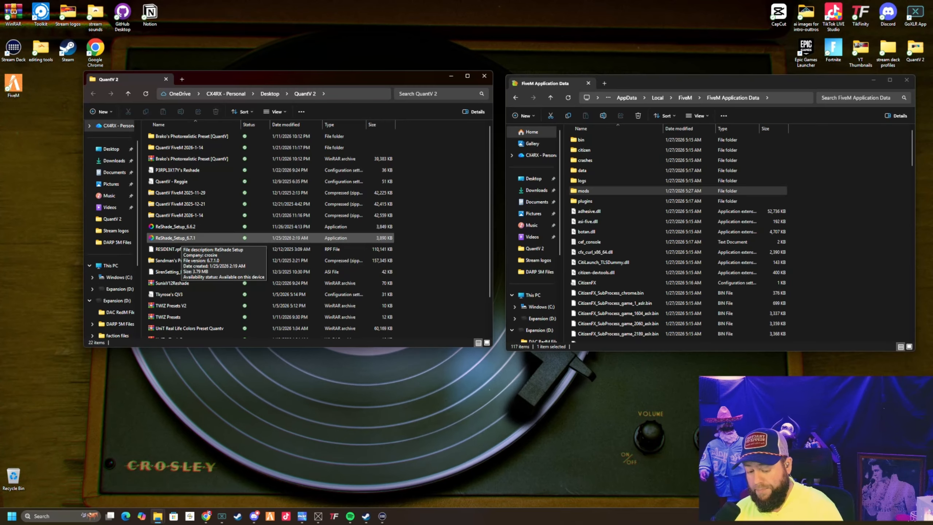
- Run ReShade_Setup_6.7.1 from the QuantV 2 folder for Grand Theft Auto V (GTA5.exe) with the DirectX 10/11/12 rendering API
{"action": "double_click", "coordinate": [172, 238]}
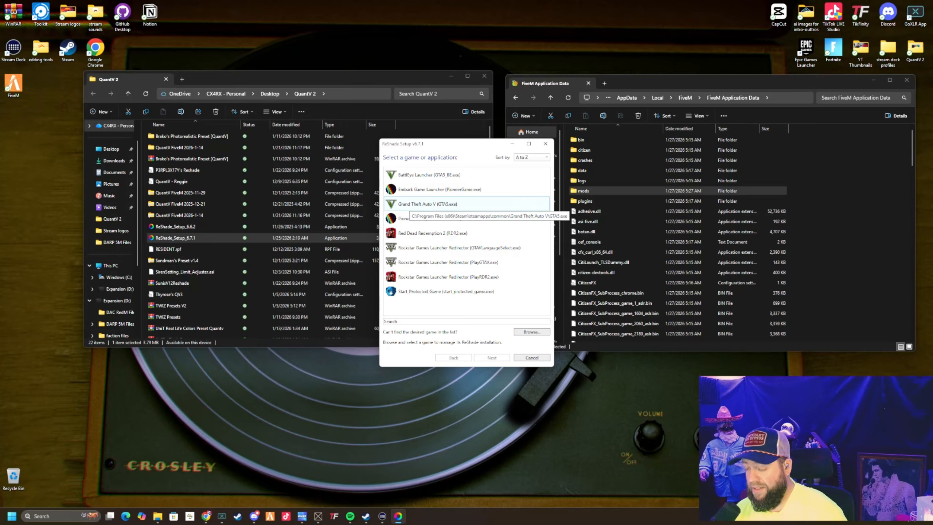
{"action": "left_click", "coordinate": [410, 205]}
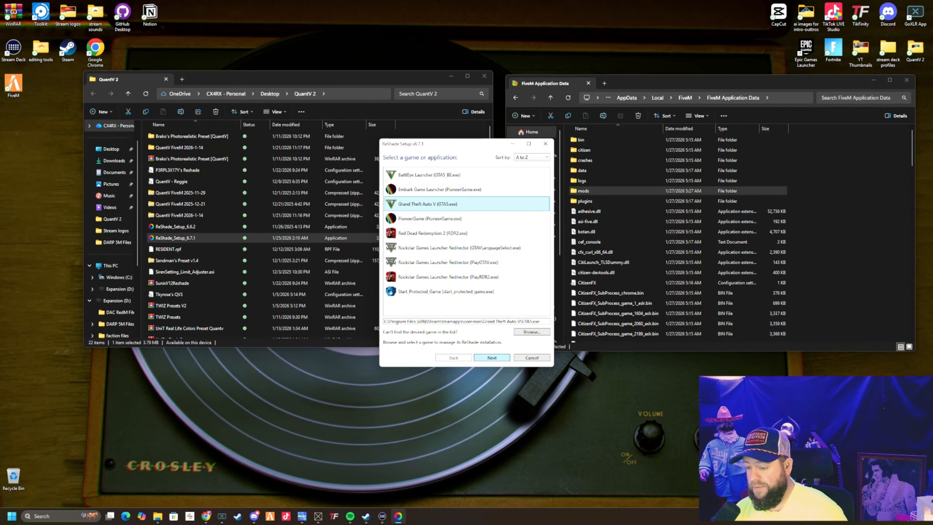
{"action": "left_click", "coordinate": [492, 358]}
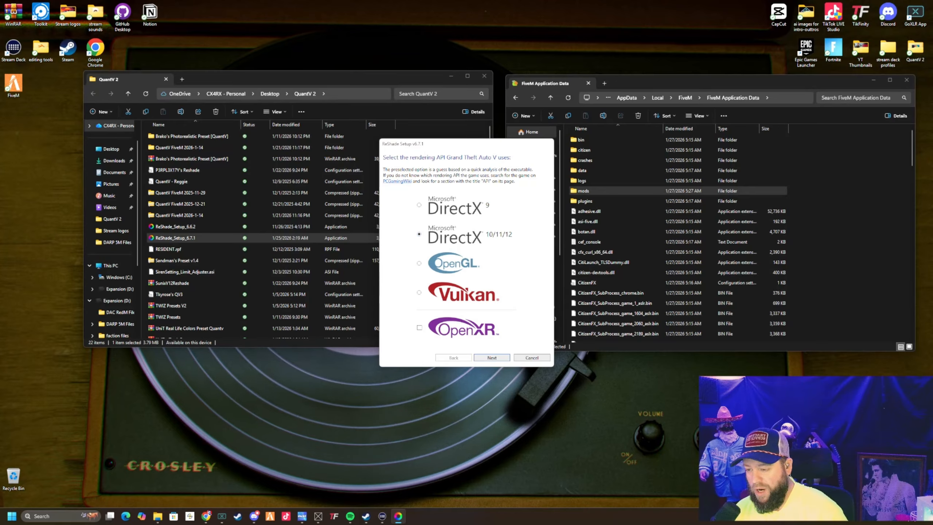
{"action": "left_click", "coordinate": [491, 357]}
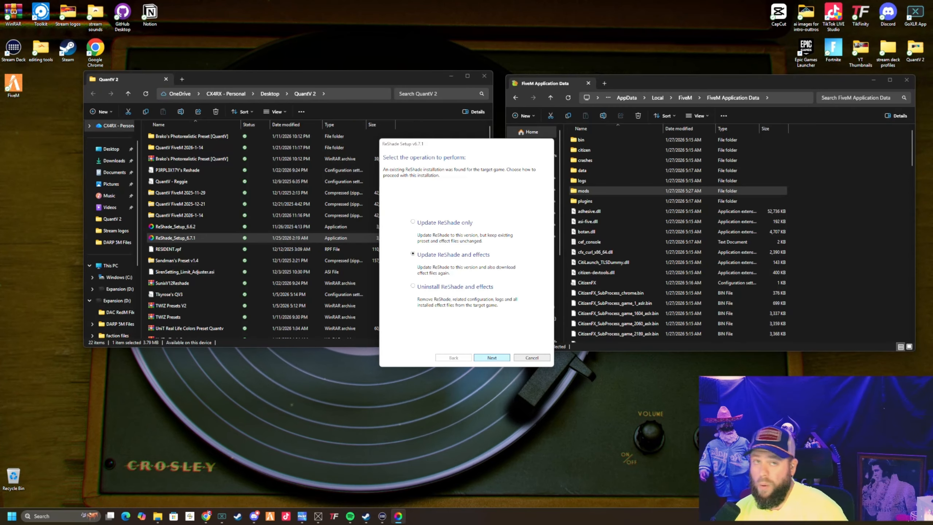
- Proceed with Update ReShade and effects, selecting all available effects for installation
{"action": "left_click", "coordinate": [492, 356]}
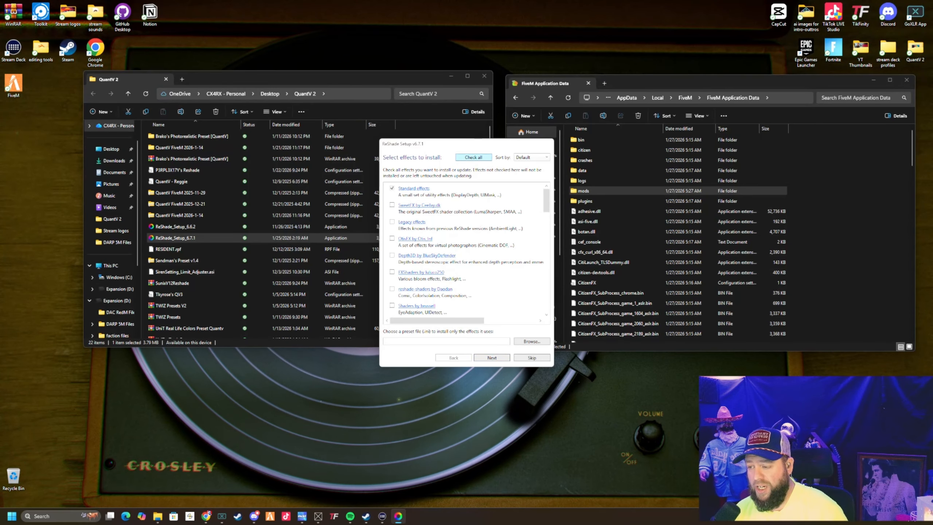
{"action": "left_click", "coordinate": [473, 157]}
{"action": "left_click", "coordinate": [474, 157]}
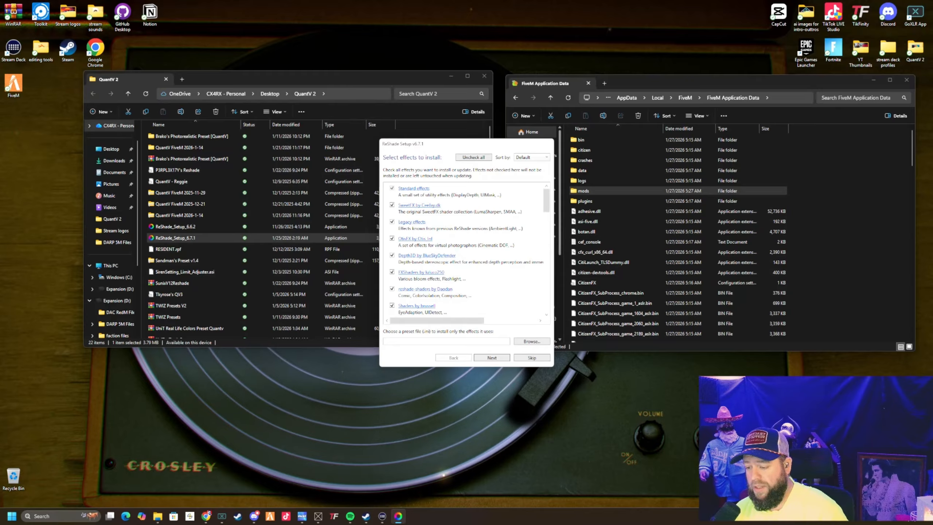
{"action": "left_click", "coordinate": [491, 358]}
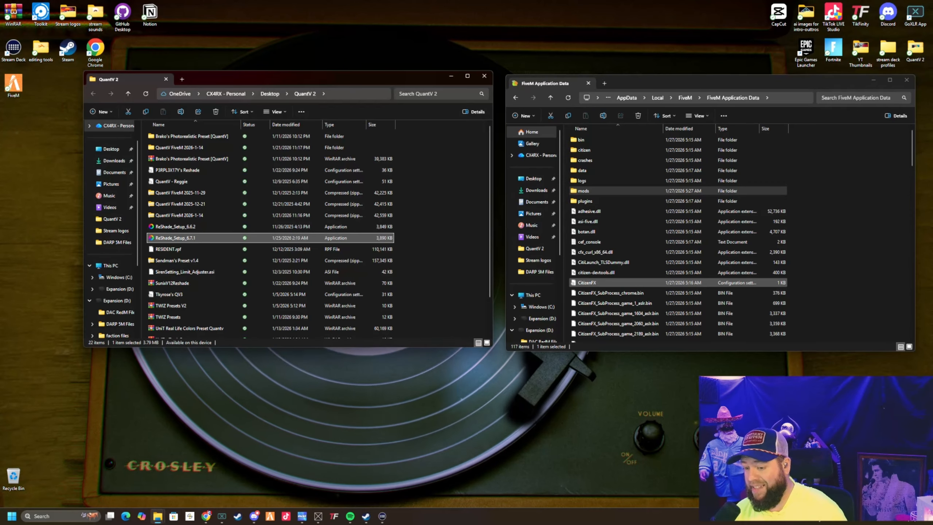
- Check the game path in the CitizenFX configuration file and put the file's window away
{"action": "double_click", "coordinate": [587, 282]}
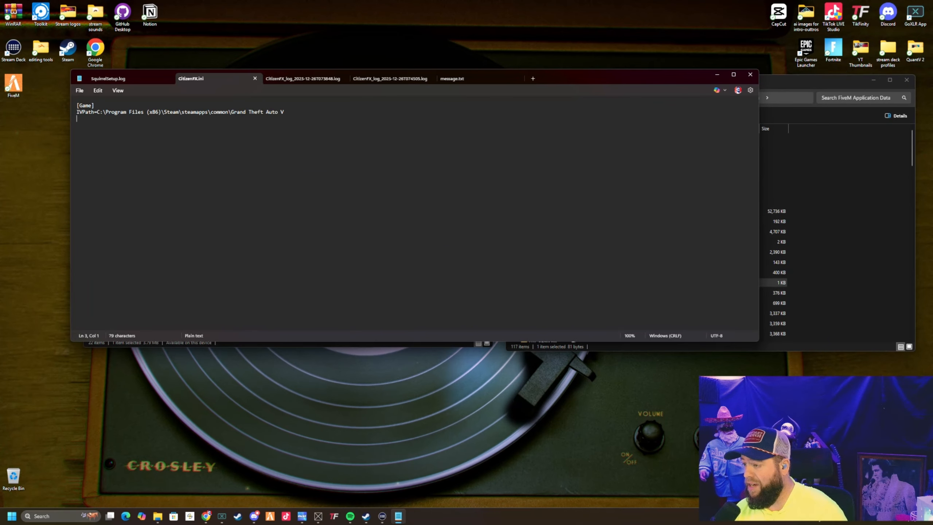
{"action": "left_click", "coordinate": [717, 75]}
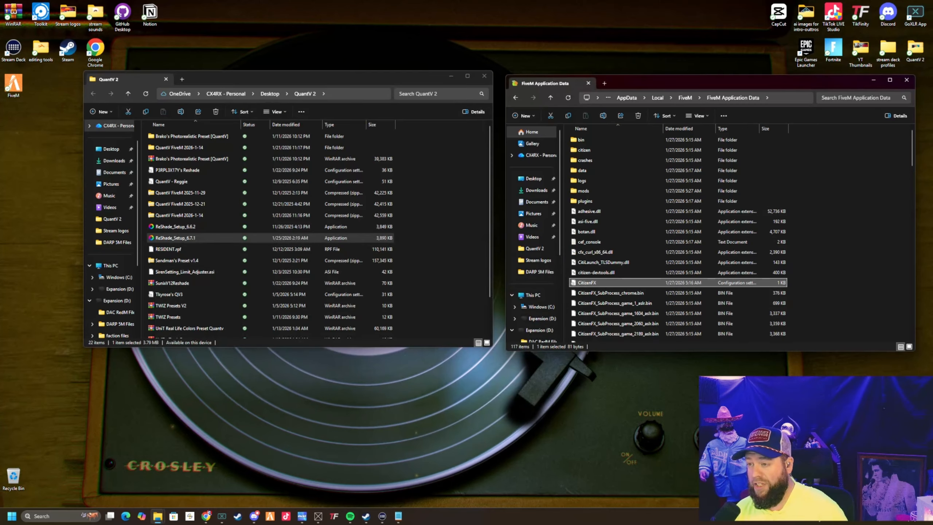
- Minimize the QuantV 2 folder window, switch to FiveM, and show its console
{"action": "left_click", "coordinate": [452, 76]}
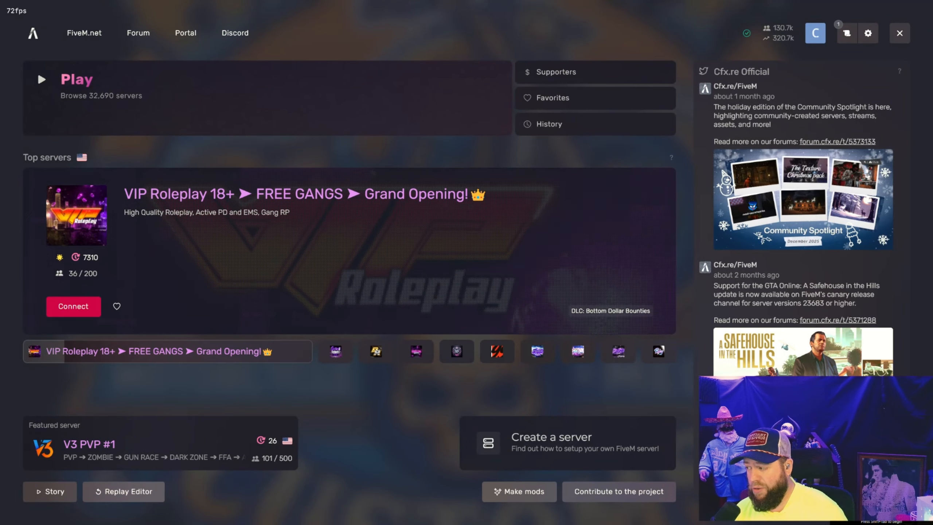
{"action": "key", "text": "F8"}
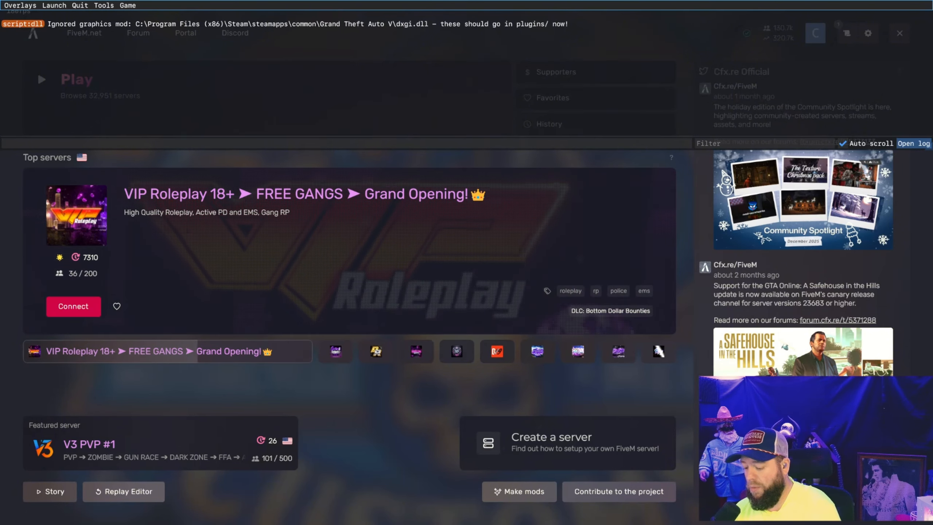
- Close the FiveM console, quit FiveM, and open the QuantV FiveM 2026-1-14 folder
{"action": "key", "text": "F8"}
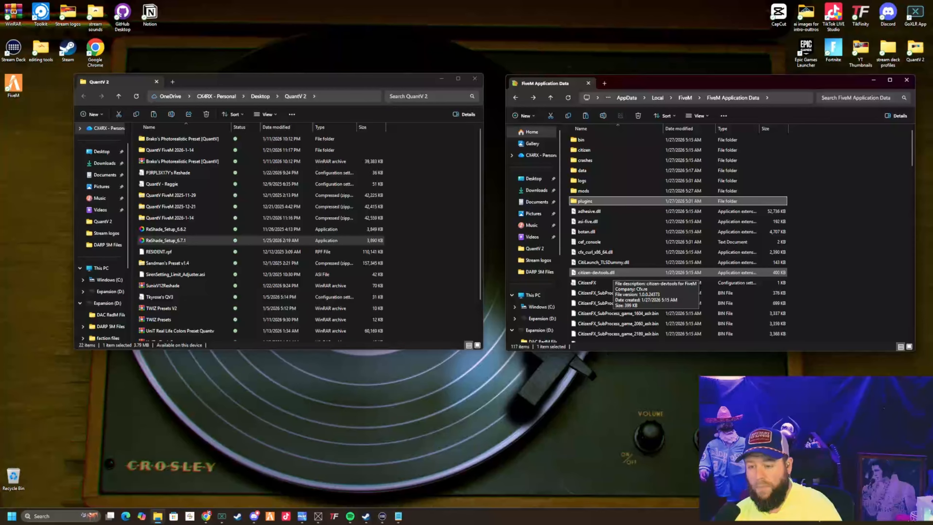
{"action": "left_click", "coordinate": [899, 33]}
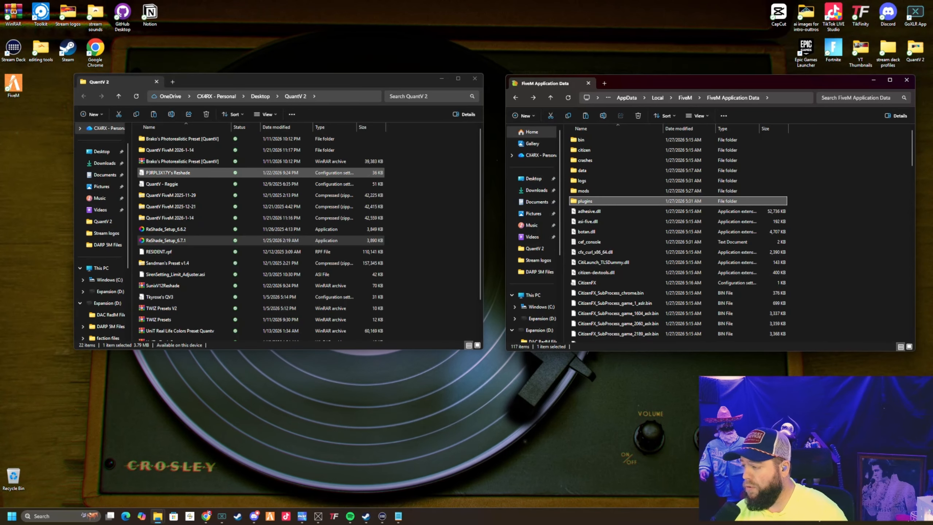
{"action": "double_click", "coordinate": [172, 149]}
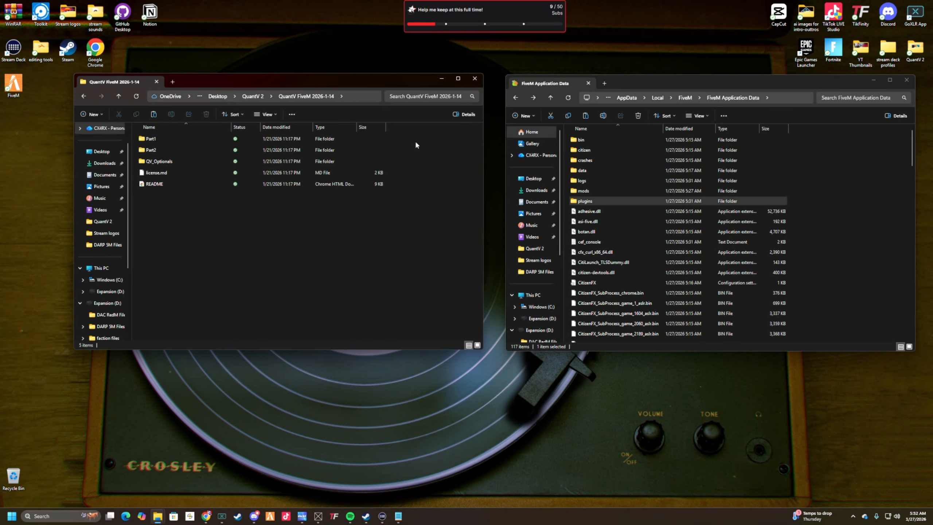
- Copy aQuantV.rpf from the mods folder in Part1's FiveM_App_data into the mods folder of FiveM Application Data
{"action": "double_click", "coordinate": [164, 139]}
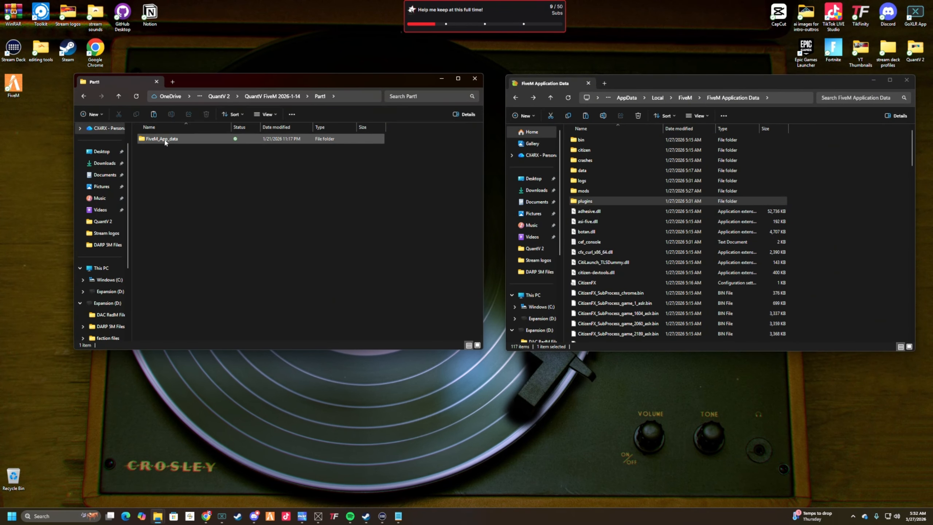
{"action": "double_click", "coordinate": [165, 140]}
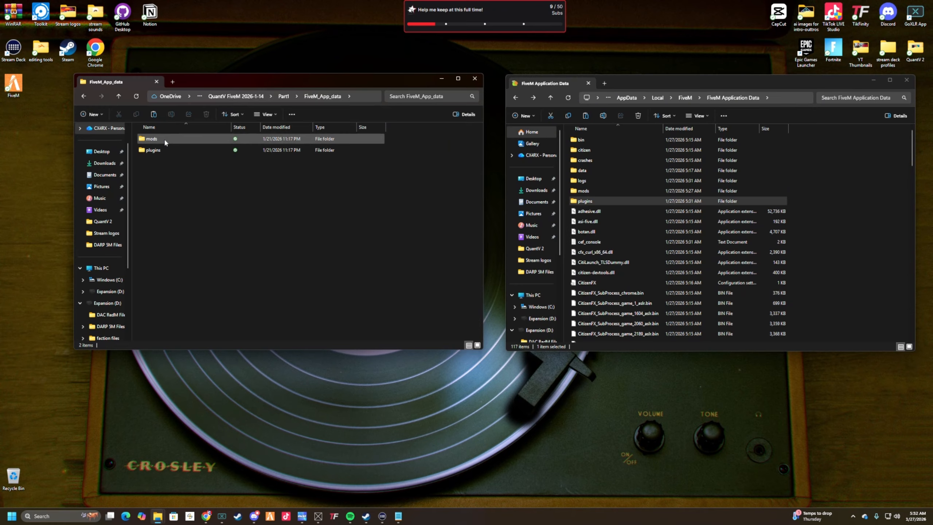
{"action": "double_click", "coordinate": [590, 191]}
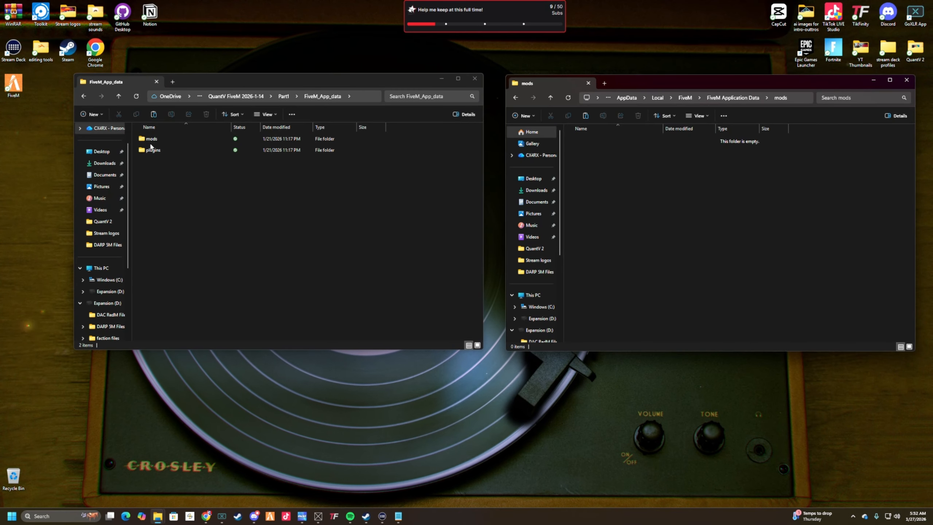
{"action": "left_click", "coordinate": [153, 142]}
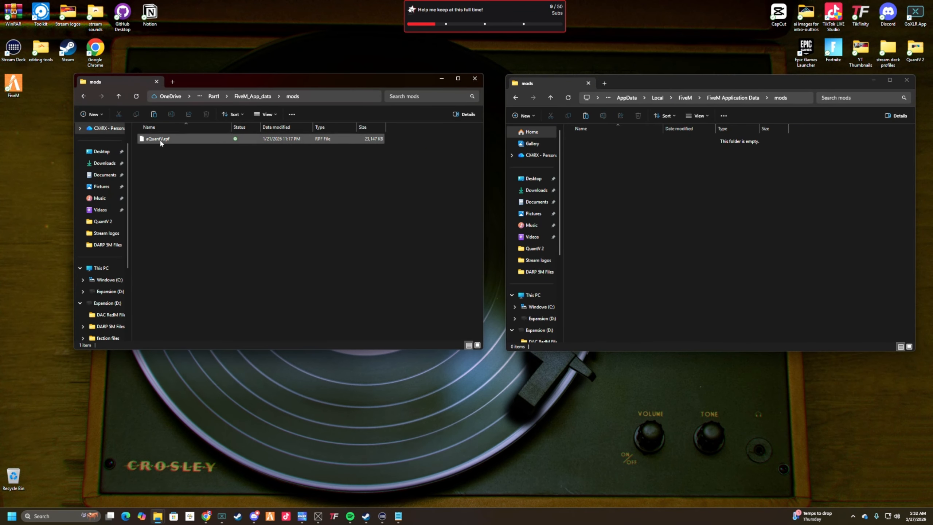
{"action": "double_click", "coordinate": [154, 143]}
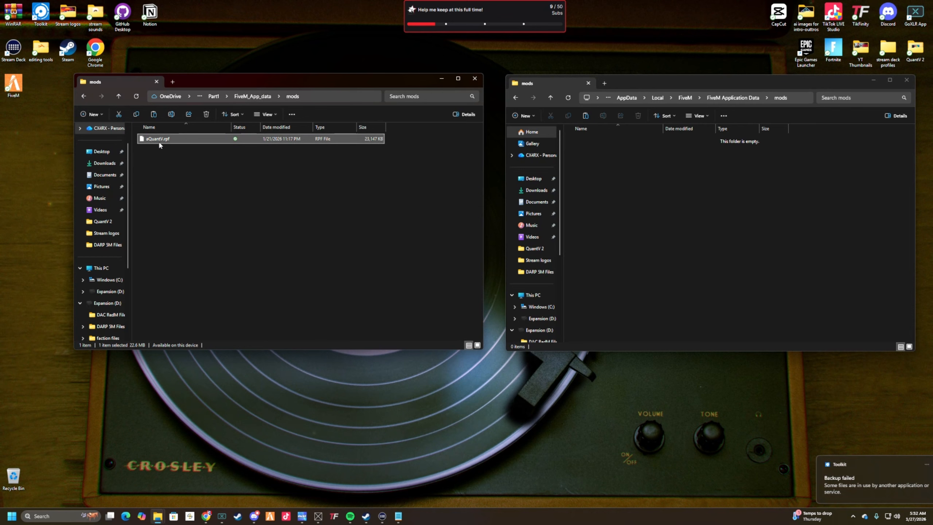
{"action": "left_click", "coordinate": [625, 164]}
{"action": "key", "text": "ctrl+v"}
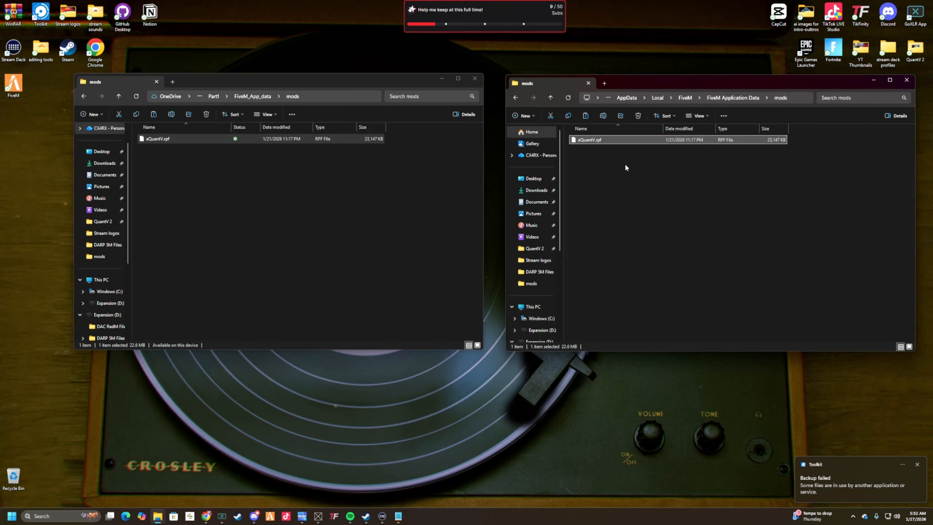
- Copy the reshade-shaders folder and QuantV.addon from Part1's plugins folder into the FiveM Application Data plugins folder
{"action": "left_click", "coordinate": [84, 96]}
{"action": "double_click", "coordinate": [161, 149]}
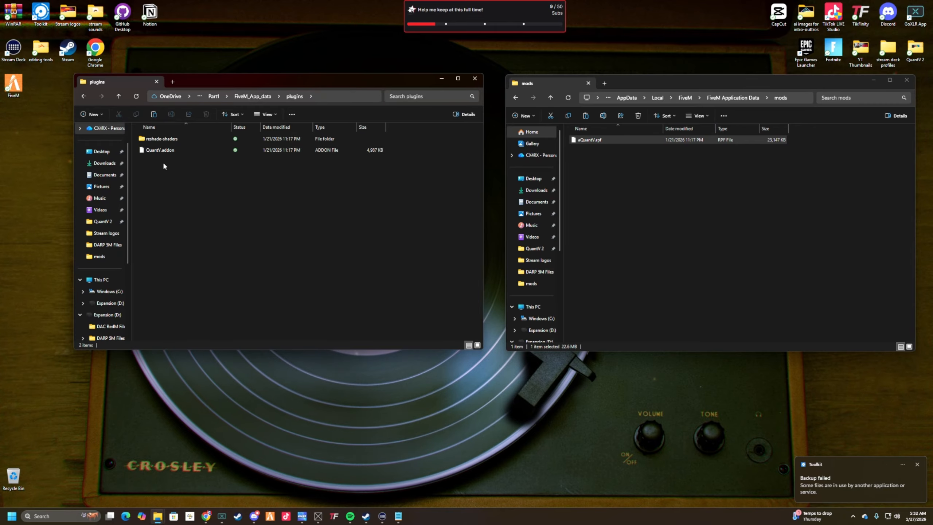
{"action": "key", "text": "ctrl+a"}
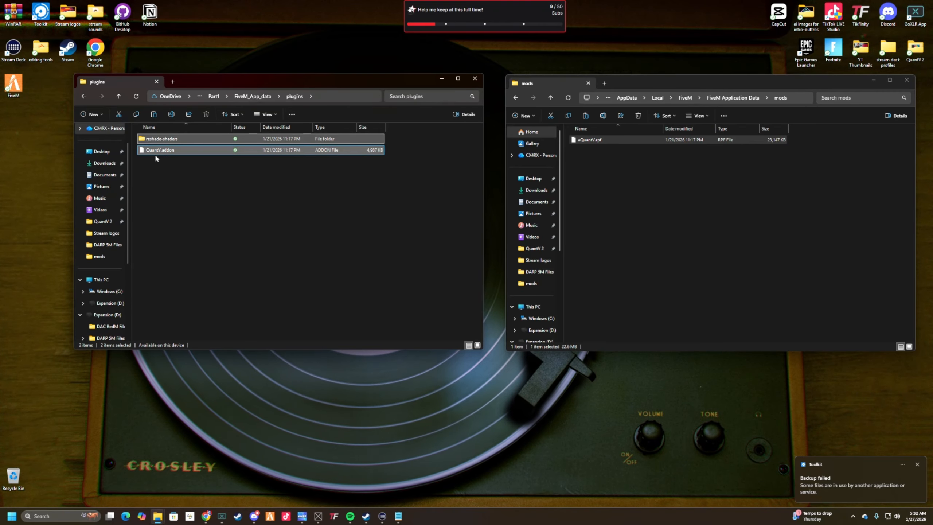
{"action": "left_click", "coordinate": [650, 179]}
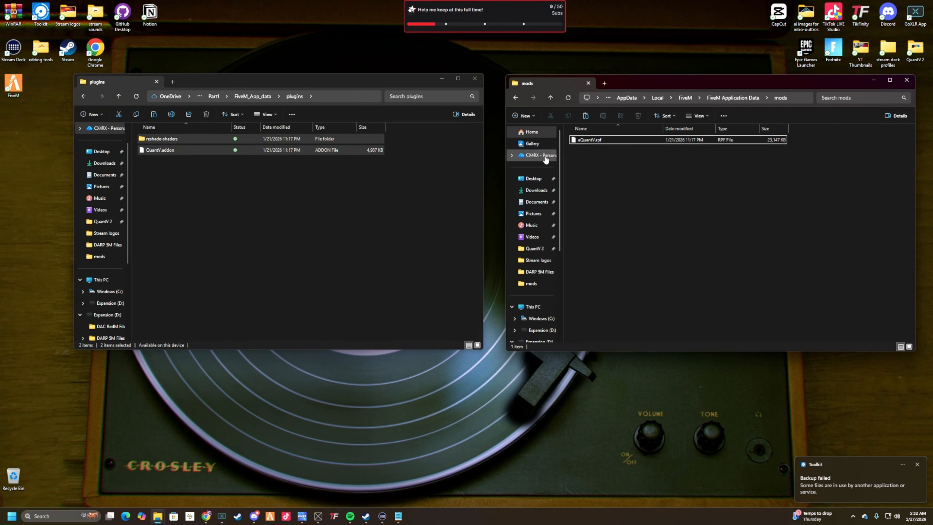
{"action": "left_click", "coordinate": [516, 97]}
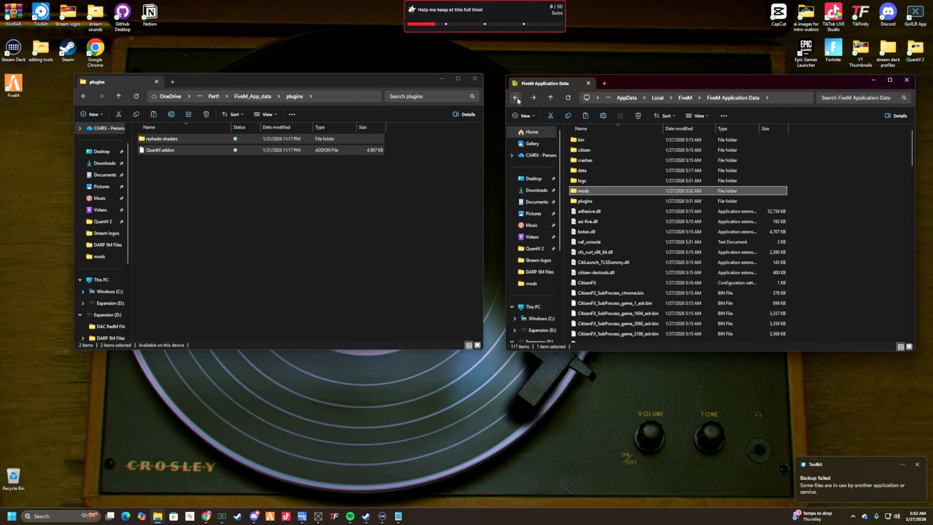
{"action": "double_click", "coordinate": [591, 202]}
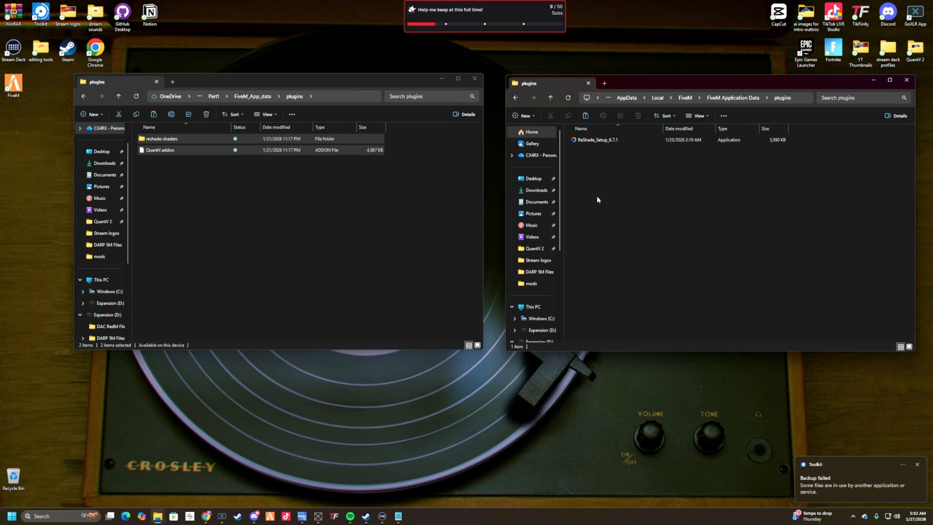
{"action": "key", "text": "ctrl+v"}
{"action": "left_click", "coordinate": [516, 100]}
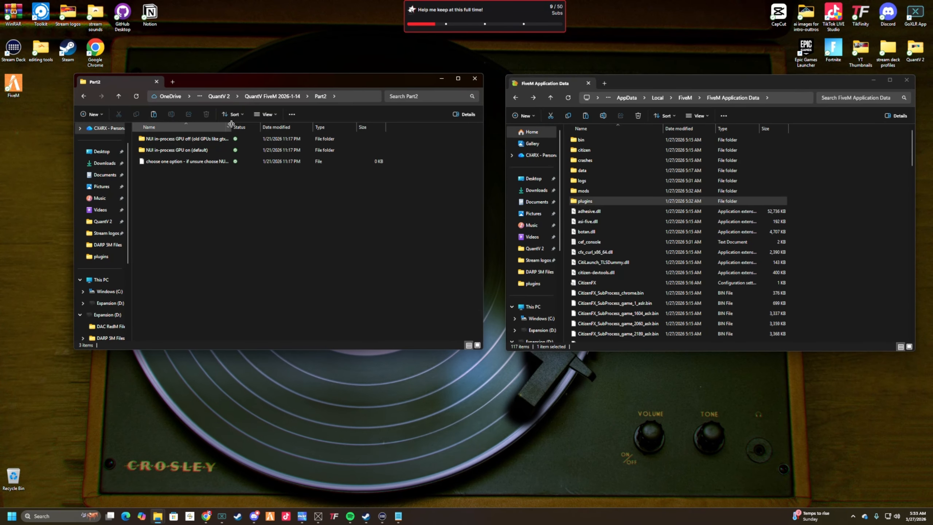
- Copy dxgi.dll and LICENSE.md from Part2's NUI in-process GPU on (default) option into the FiveM Application Data plugins folder
{"action": "left_click_drag", "start_coordinate": [231, 127], "coordinate": [289, 126]}
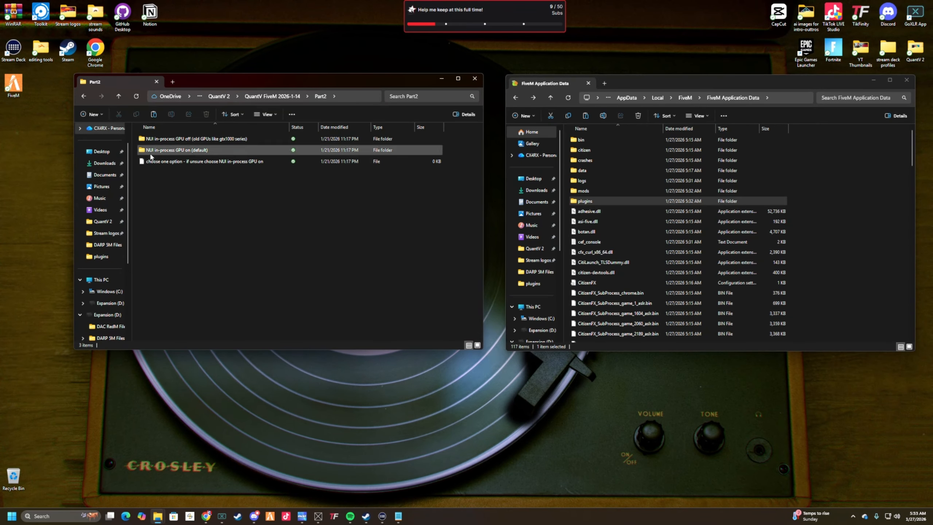
{"action": "double_click", "coordinate": [192, 150]}
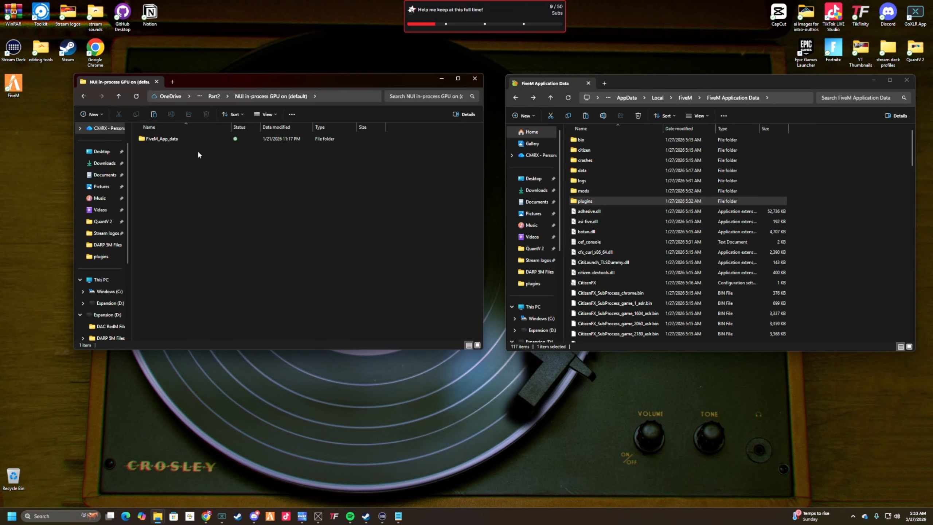
{"action": "double_click", "coordinate": [174, 138]}
{"action": "double_click", "coordinate": [170, 139]}
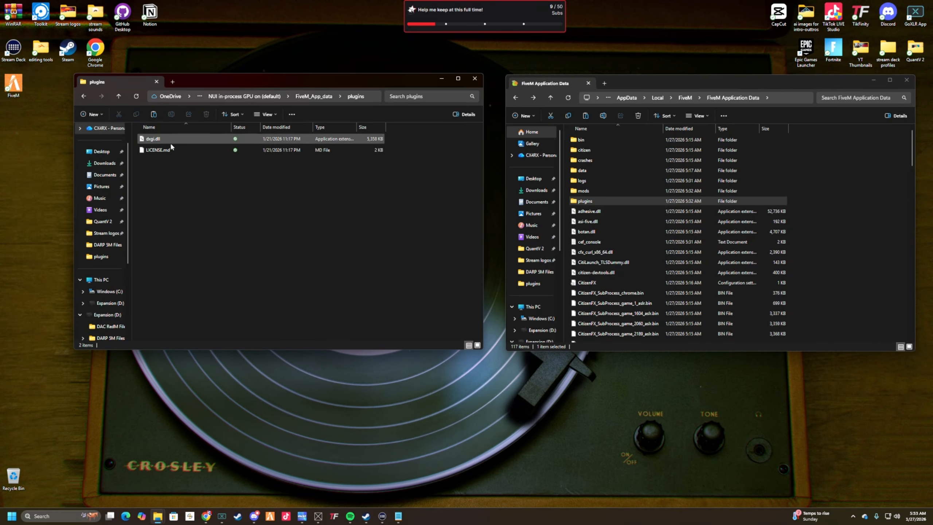
{"action": "key", "text": "ctrl+a"}
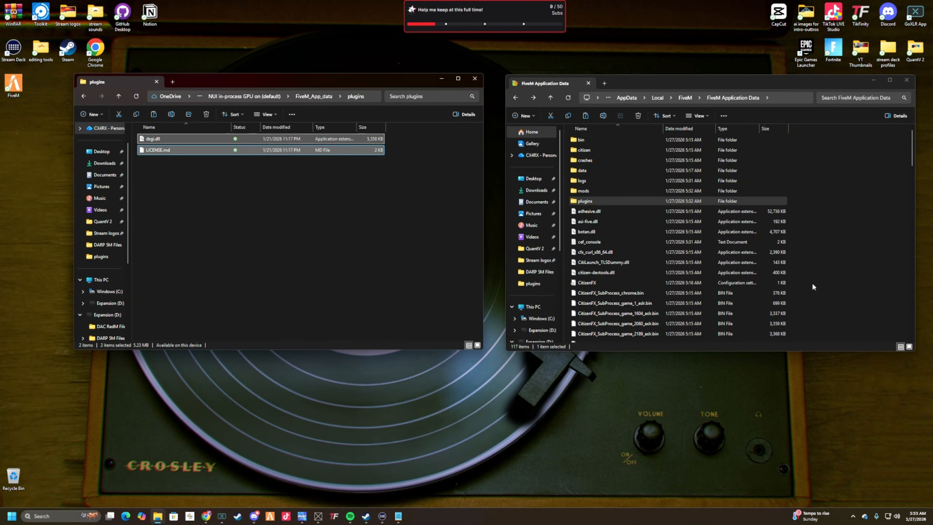
{"action": "double_click", "coordinate": [584, 201]}
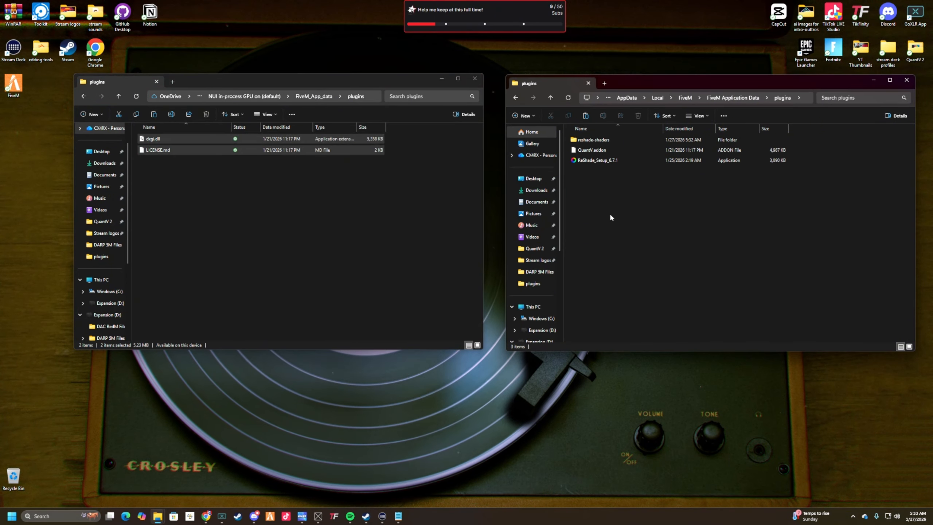
{"action": "key", "text": "ctrl+v"}
{"action": "key", "text": "alt+Tab"}
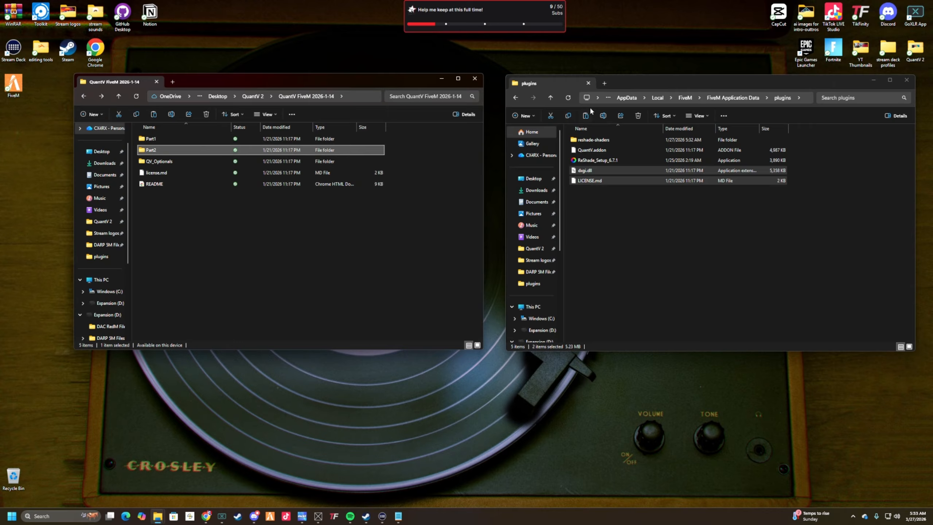
- Copy QuantV_vivid_summer.preset from the Vivid Summer ReShade preset in QV_Optionals into the FiveM Application Data mods folder
{"action": "left_click", "coordinate": [515, 97]}
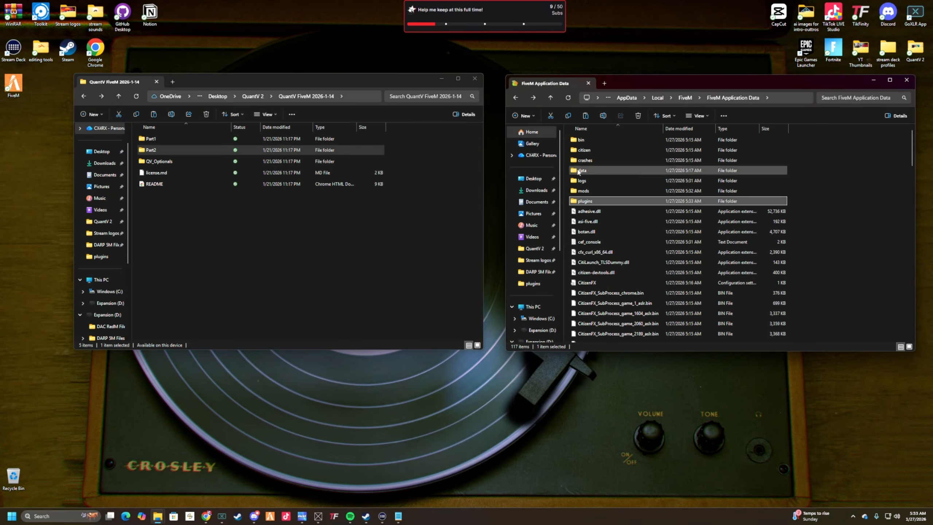
{"action": "double_click", "coordinate": [163, 164]}
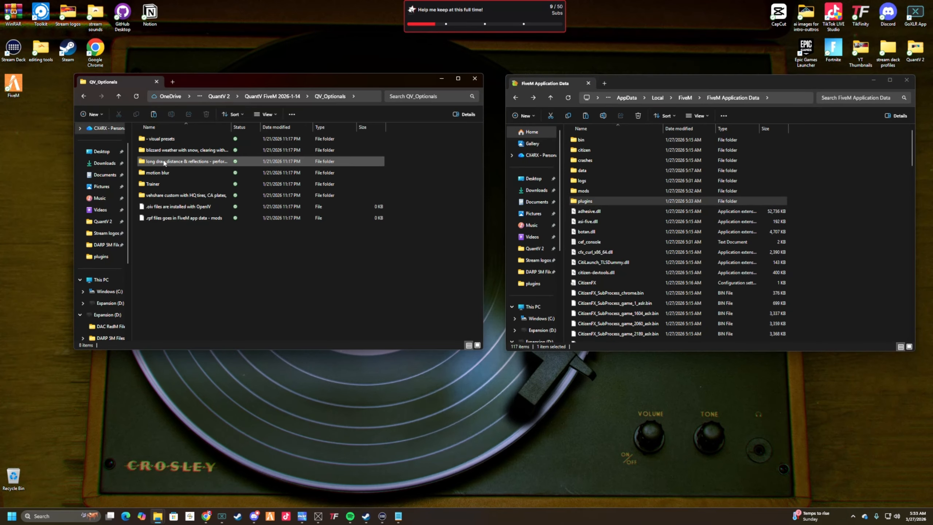
{"action": "left_click", "coordinate": [171, 141]}
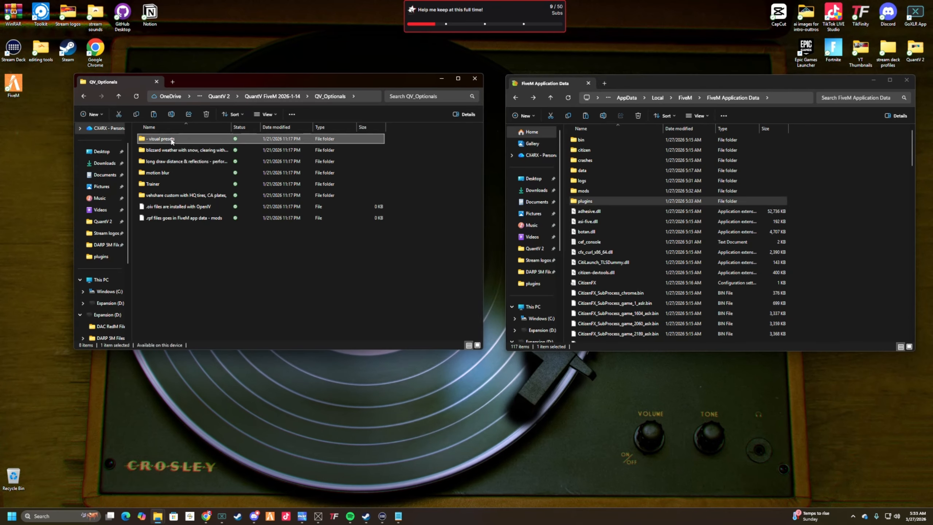
{"action": "double_click", "coordinate": [172, 141]}
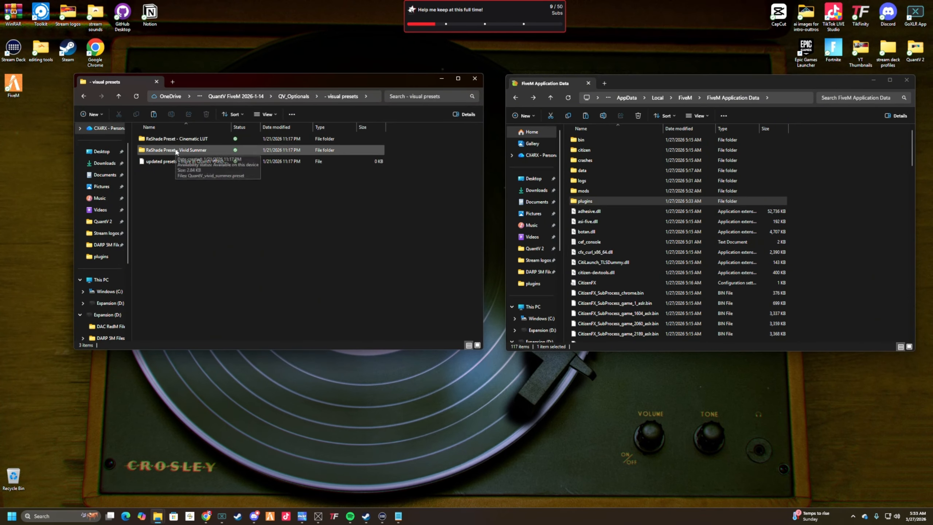
{"action": "double_click", "coordinate": [176, 150]}
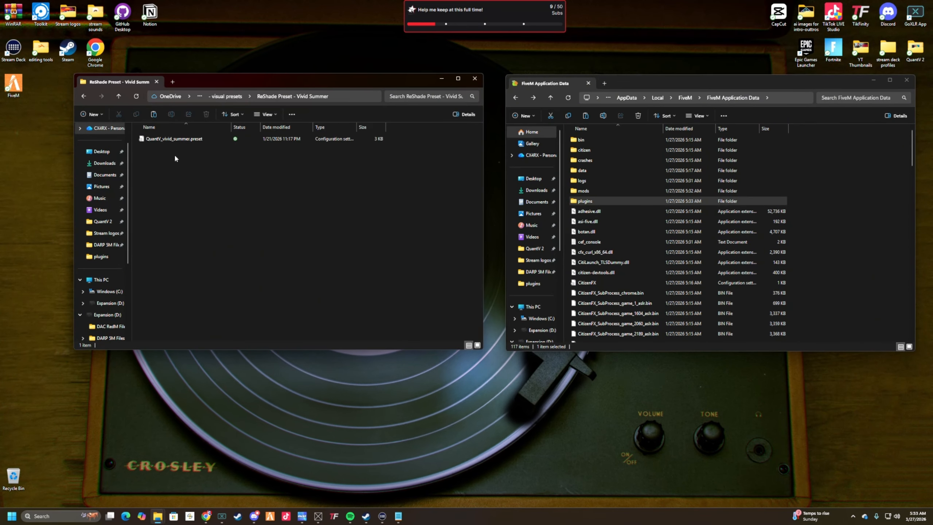
{"action": "key", "text": "ctrl+a"}
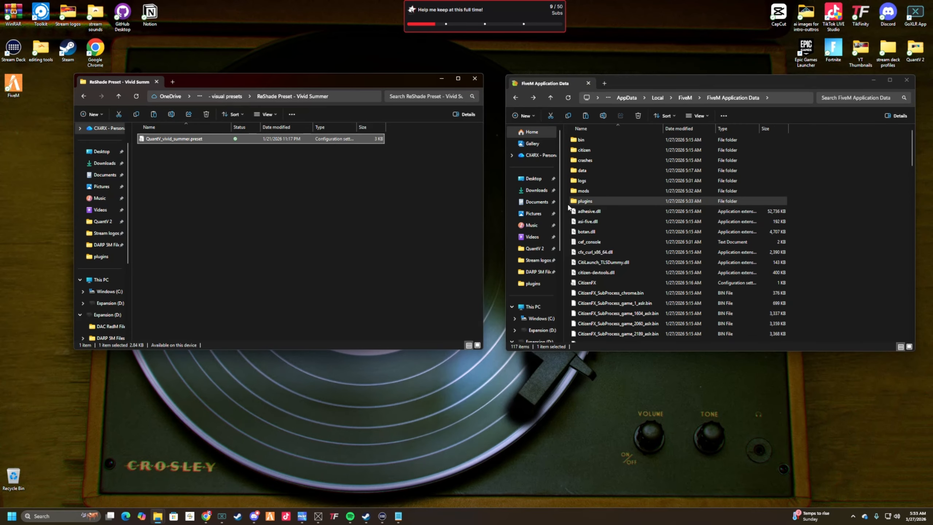
{"action": "double_click", "coordinate": [583, 190]}
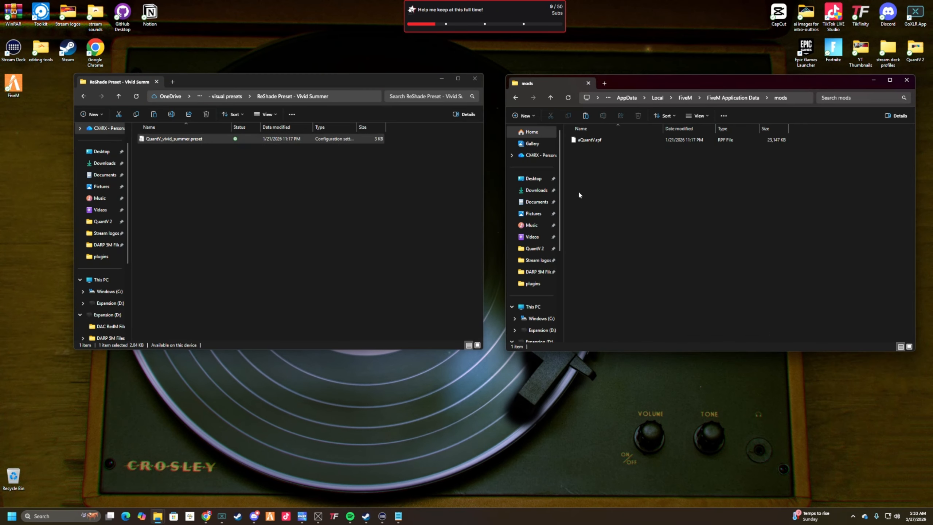
{"action": "key", "text": "ctrl+v"}
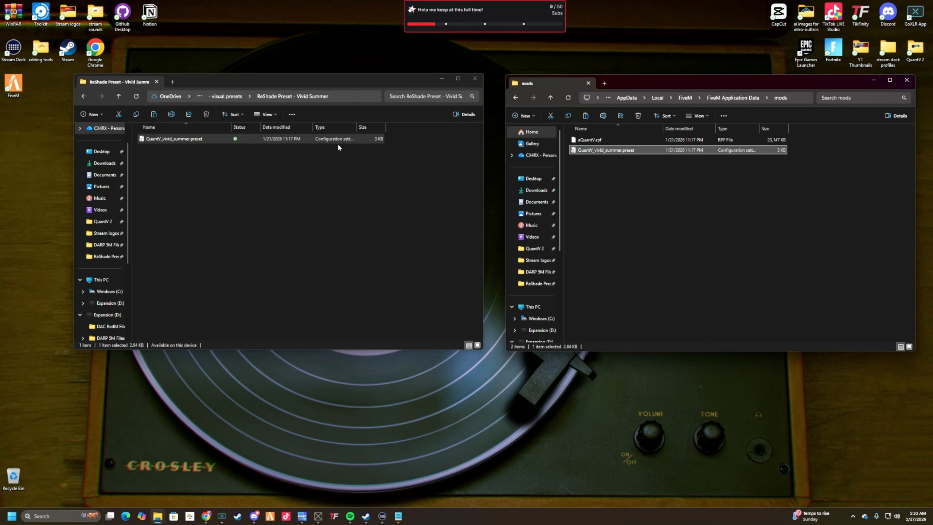
- Copy QV3_long_draw_reflections.rpf from the long draw distance & reflections option in QV_Optionals into the FiveM Application Data mods folder
{"action": "left_click", "coordinate": [84, 97]}
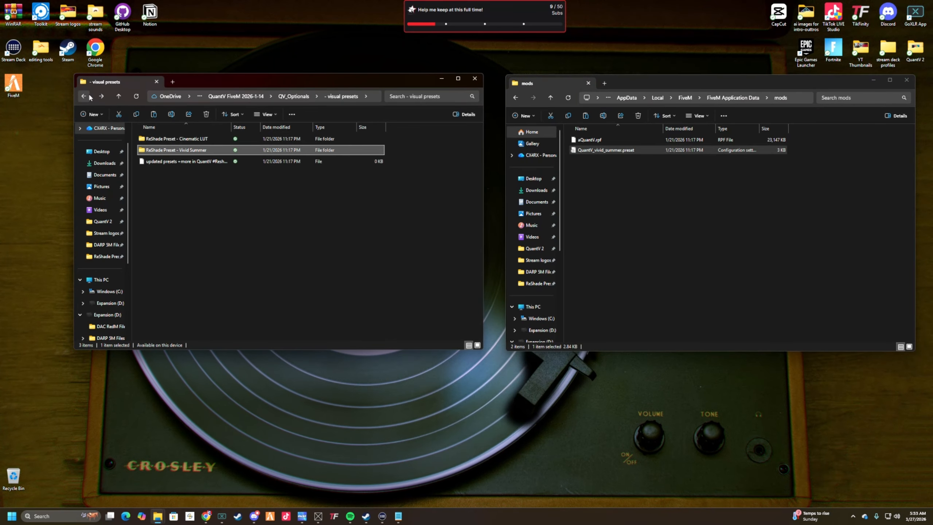
{"action": "left_click", "coordinate": [88, 96]}
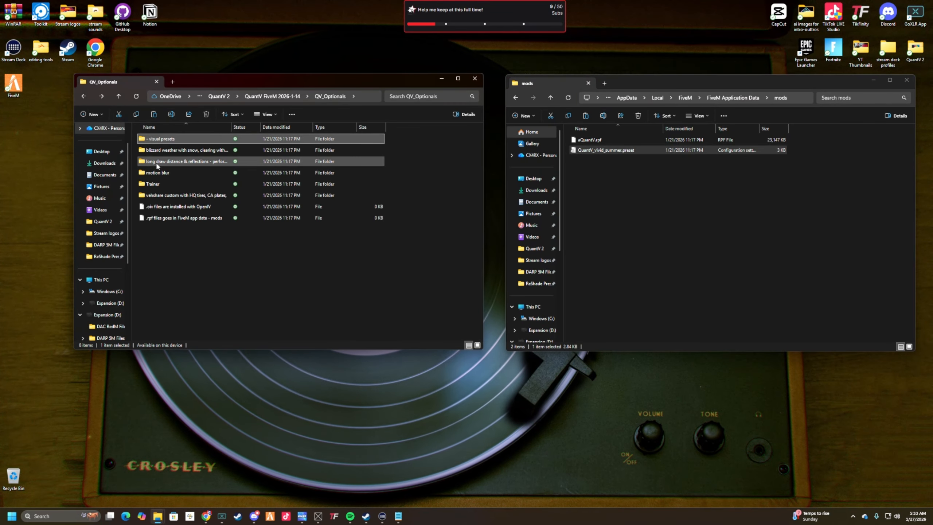
{"action": "double_click", "coordinate": [157, 163]}
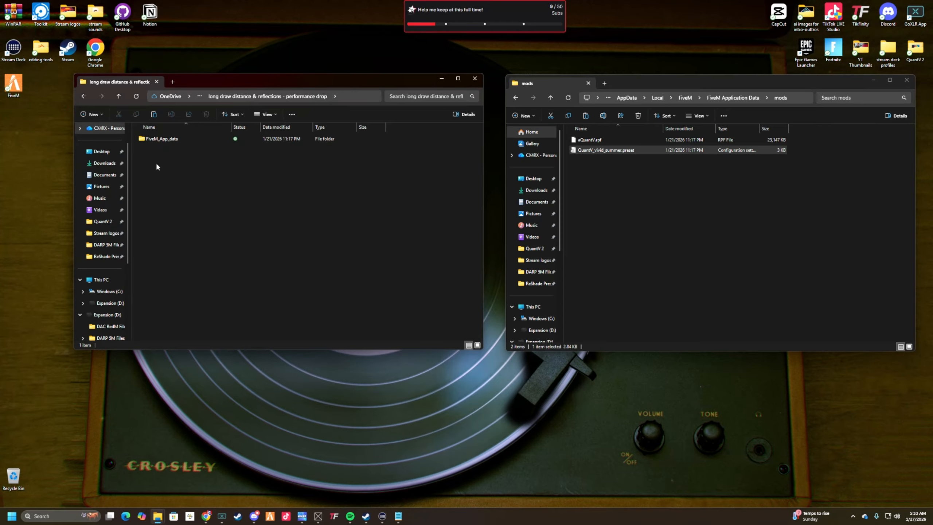
{"action": "double_click", "coordinate": [167, 139]}
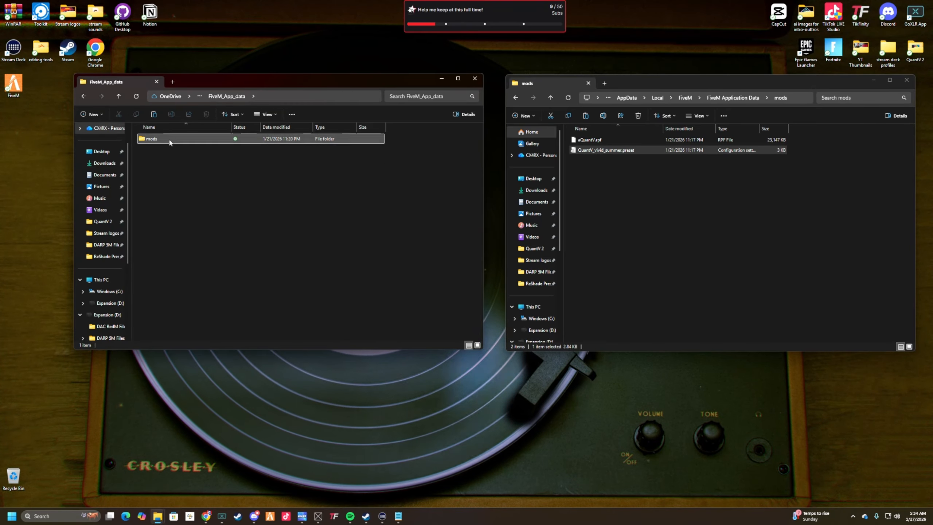
{"action": "double_click", "coordinate": [170, 141]}
{"action": "key", "text": "ctrl+a"}
{"action": "key", "text": "ctrl+c"}
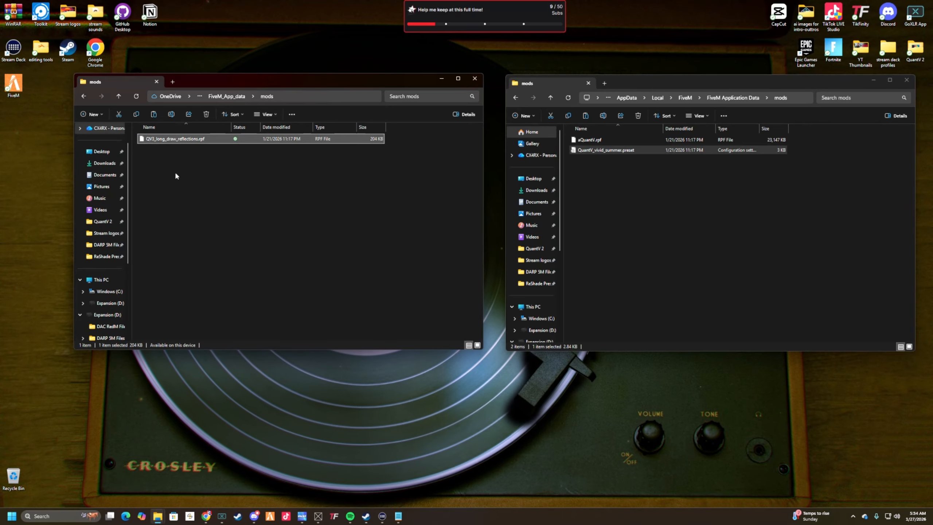
{"action": "left_click", "coordinate": [666, 213]}
{"action": "key", "text": "ctrl+v"}
{"action": "left_click", "coordinate": [84, 96]}
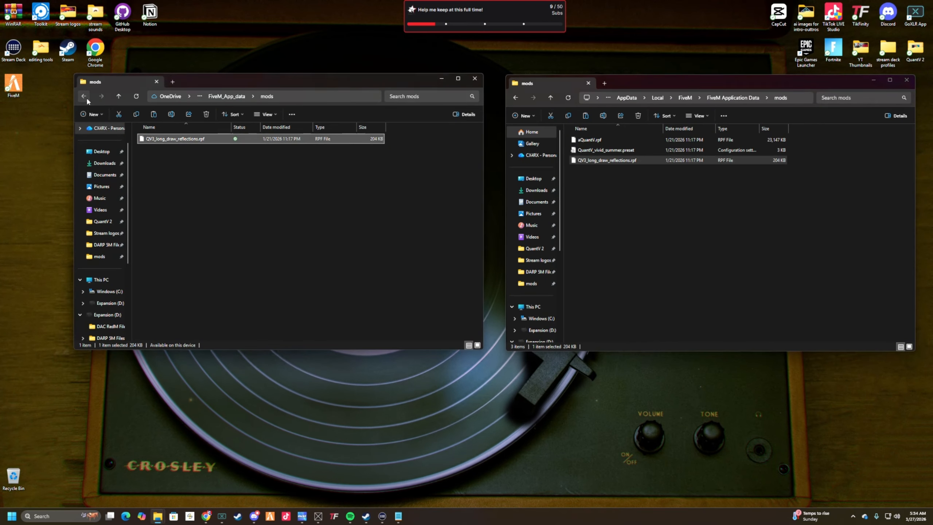
- Copy QV3_custom_vehshare.rpf from the vehshare custom option in QV_Optionals into the FiveM Application Data mods folder
{"action": "left_click", "coordinate": [84, 96]}
{"action": "left_click", "coordinate": [84, 96]}
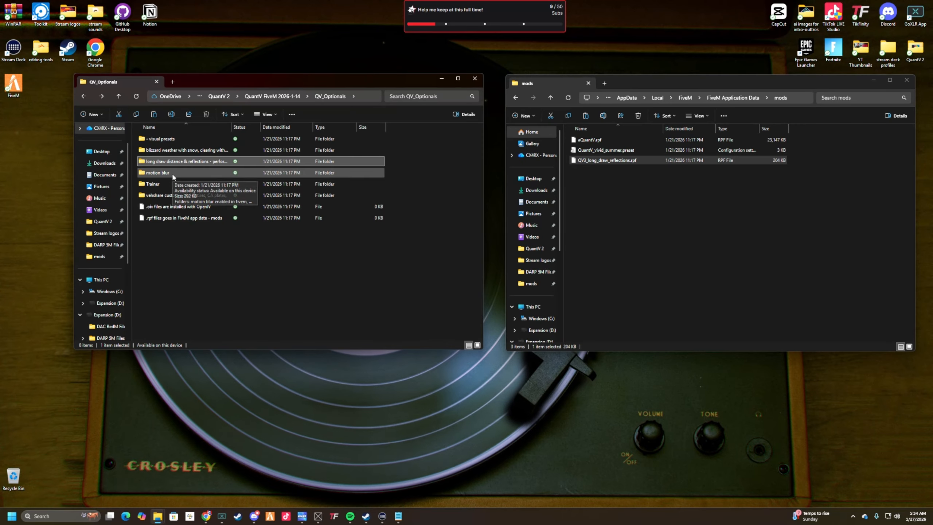
{"action": "double_click", "coordinate": [160, 194]}
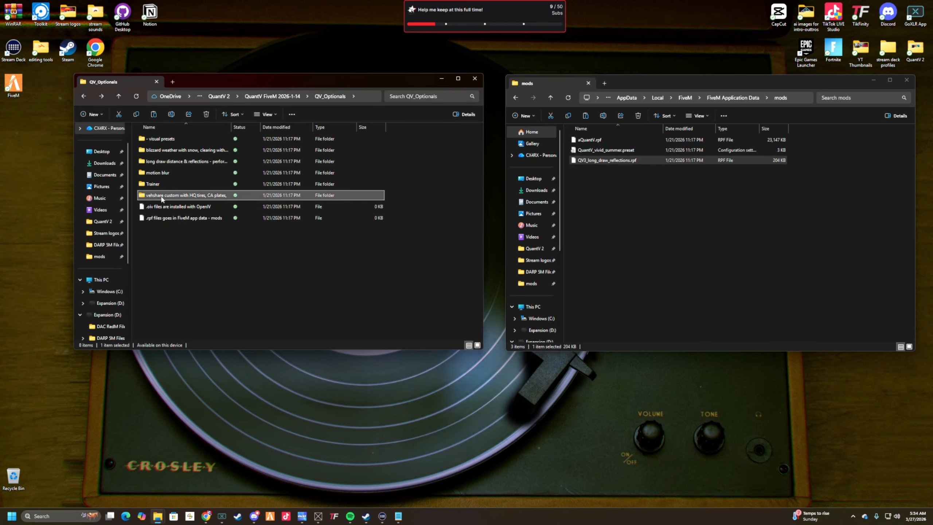
{"action": "double_click", "coordinate": [158, 139]}
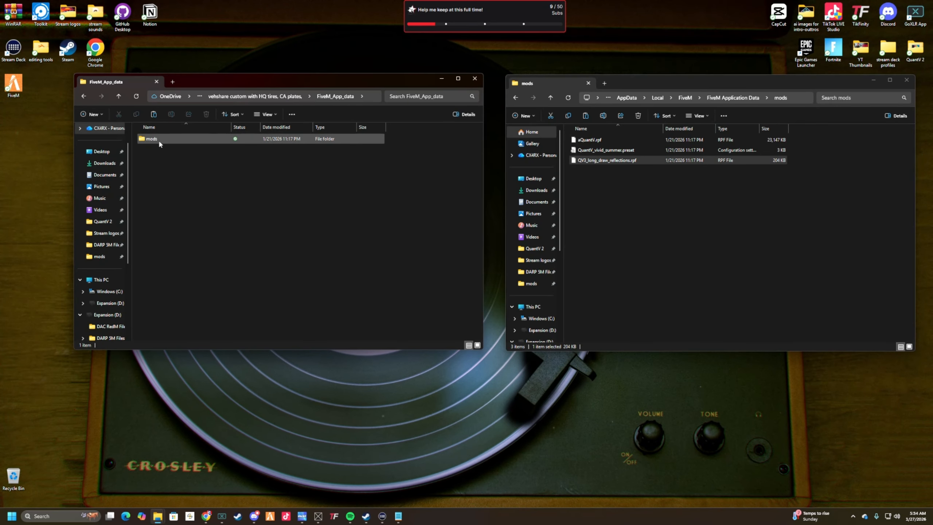
{"action": "double_click", "coordinate": [160, 140]}
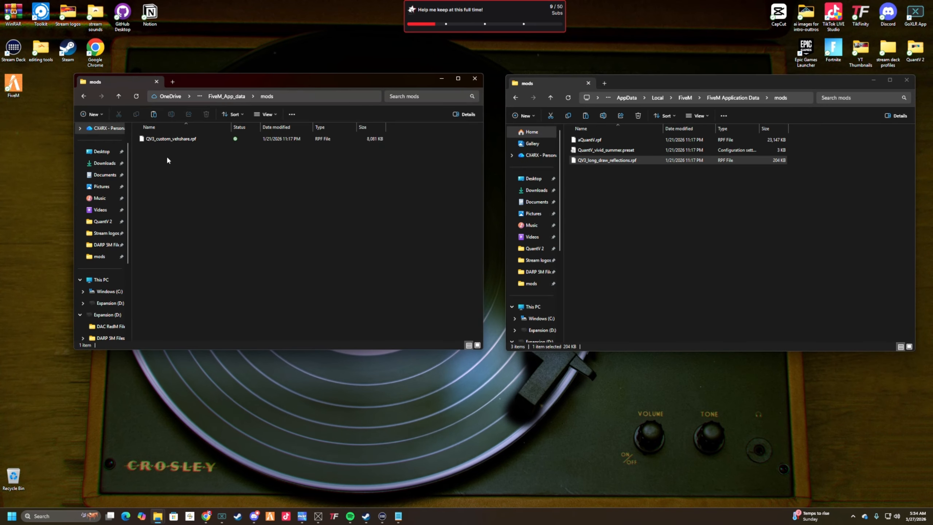
{"action": "key", "text": "ctrl+a"}
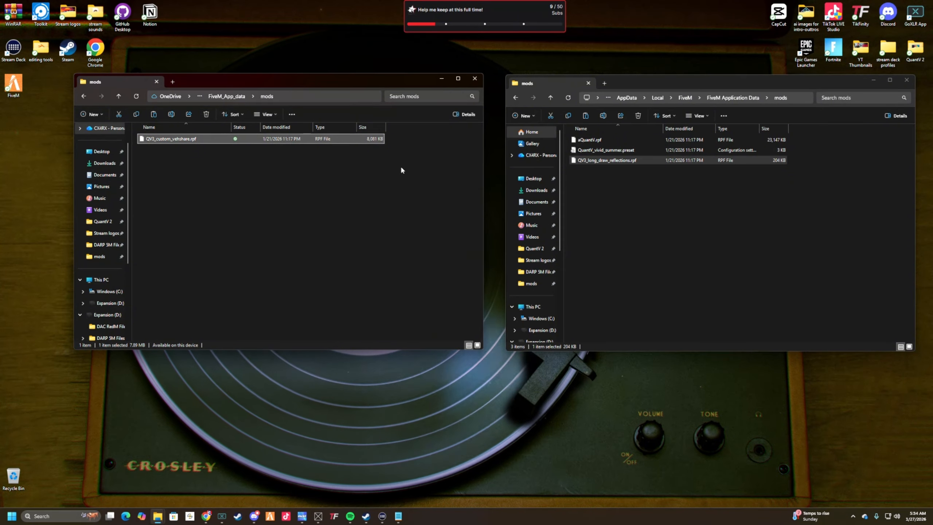
{"action": "left_click", "coordinate": [608, 199]}
{"action": "key", "text": "ctrl+v"}
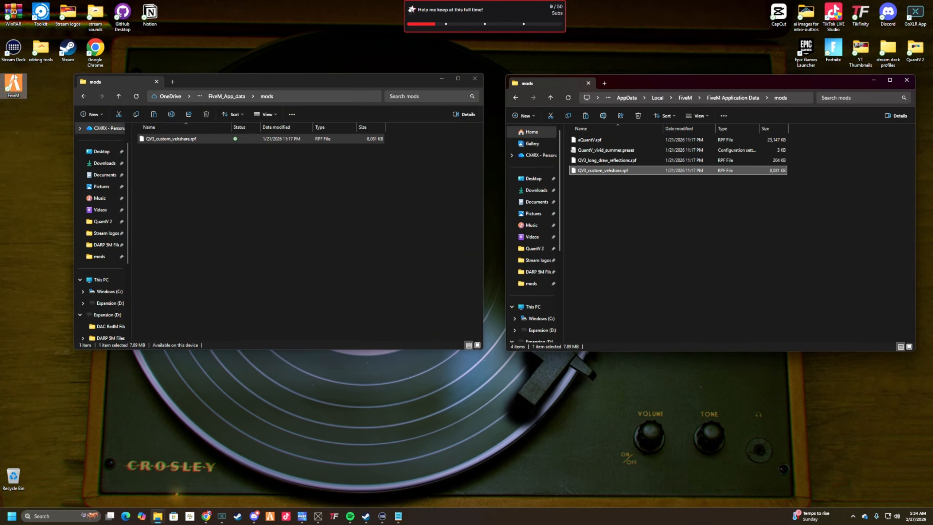
- Return to the QuantV 2 folder and open the FiveM Application Data plugins folder beside it
{"action": "left_click", "coordinate": [83, 97]}
{"action": "left_click", "coordinate": [515, 98]}
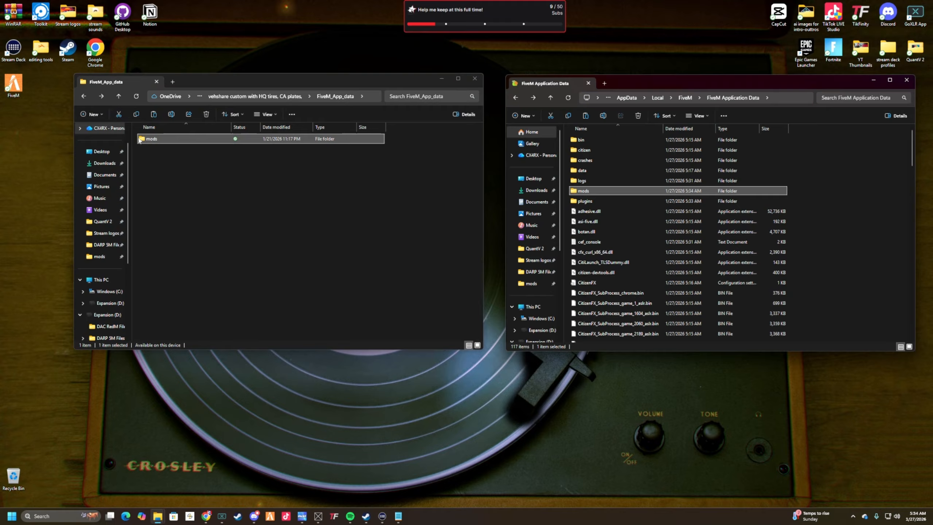
{"action": "left_click", "coordinate": [83, 98]}
{"action": "left_click", "coordinate": [83, 96]}
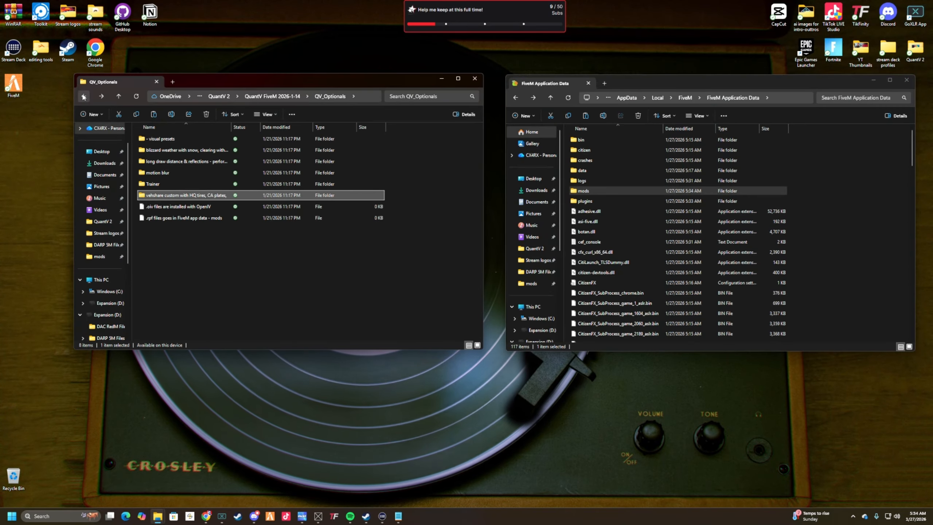
{"action": "left_click", "coordinate": [85, 97]}
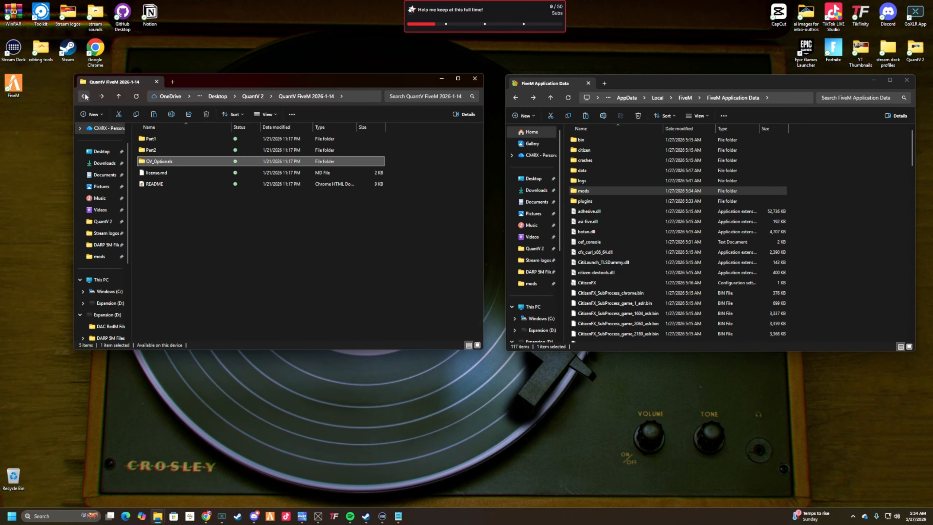
{"action": "left_click", "coordinate": [85, 96]}
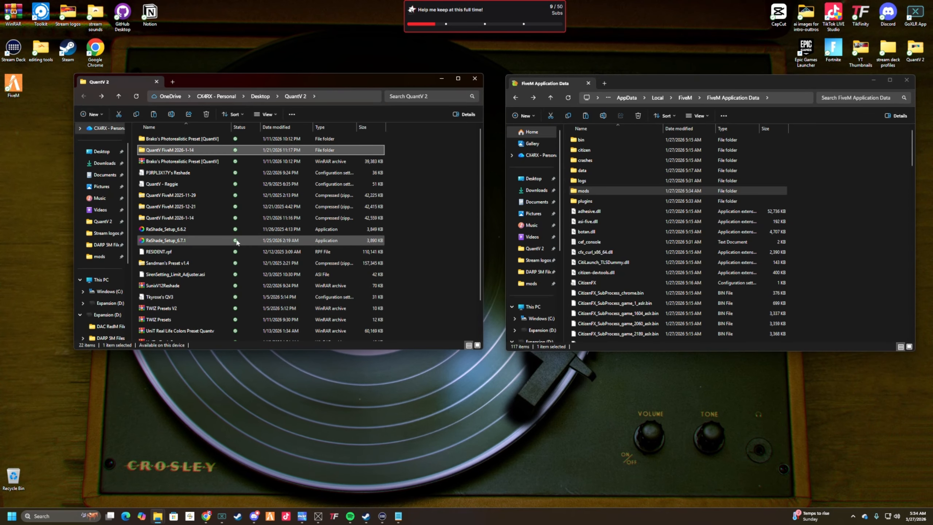
{"action": "double_click", "coordinate": [592, 201]}
{"action": "scroll", "coordinate": [210, 253], "scroll_direction": "down", "scroll_amount": 2}
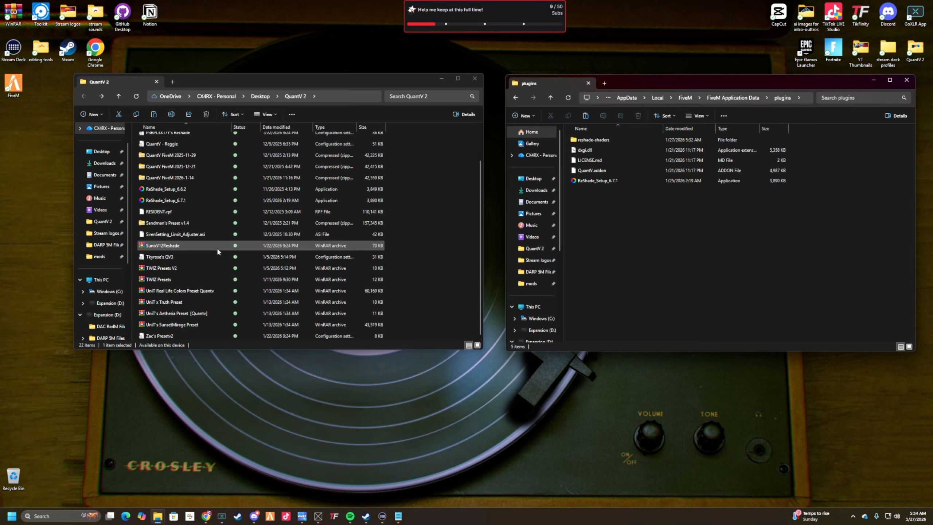
- Extract the preset file from the UniT's Aetheria Preset [Quantv] archive into the plugins folder and close the archive
{"action": "double_click", "coordinate": [173, 313]}
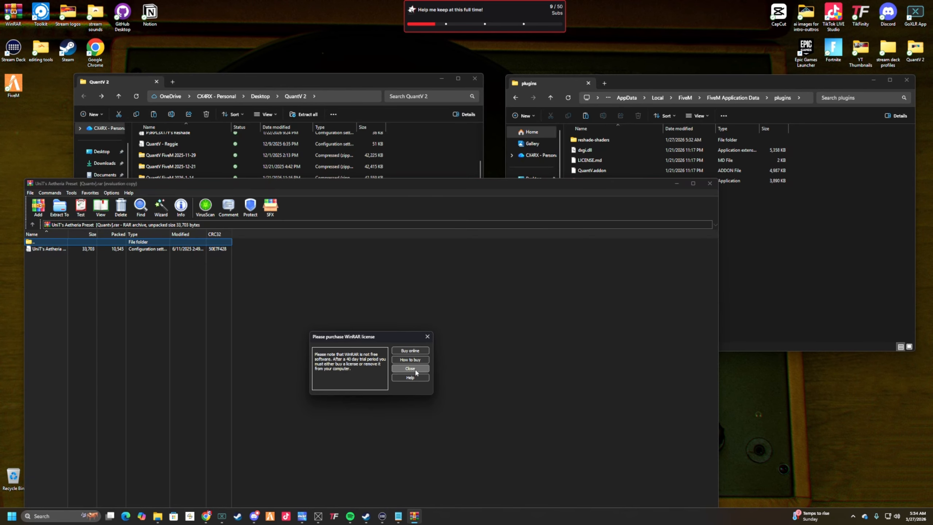
{"action": "left_click", "coordinate": [410, 368]}
{"action": "left_click_drag", "start_coordinate": [371, 187], "coordinate": [351, 118]}
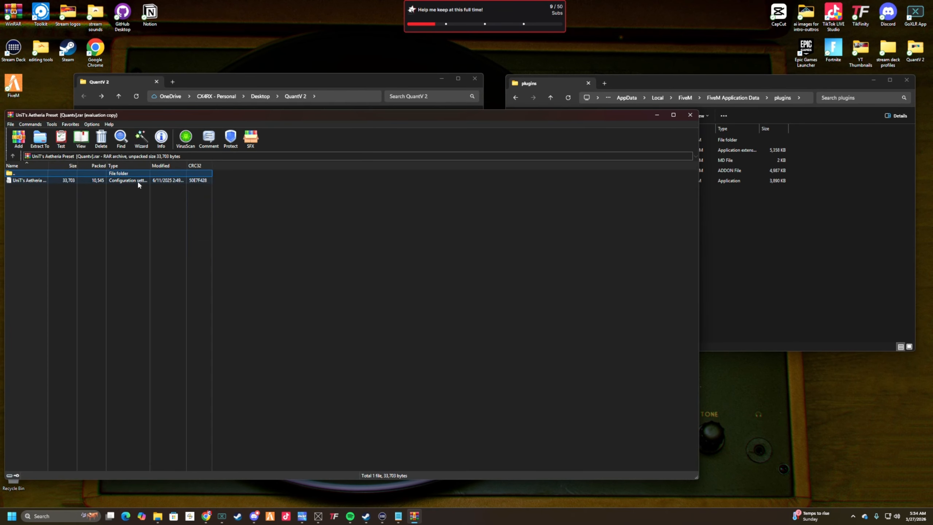
{"action": "double_click", "coordinate": [33, 184]}
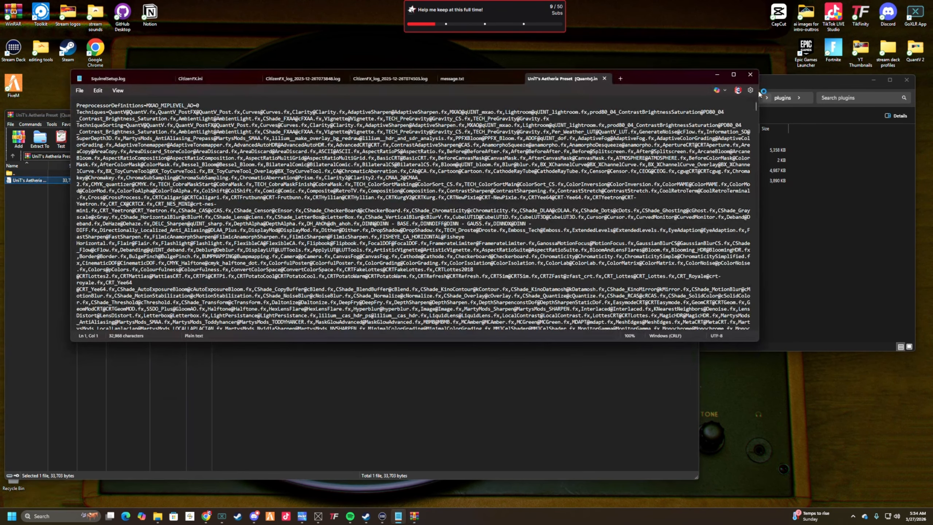
{"action": "left_click", "coordinate": [750, 75]}
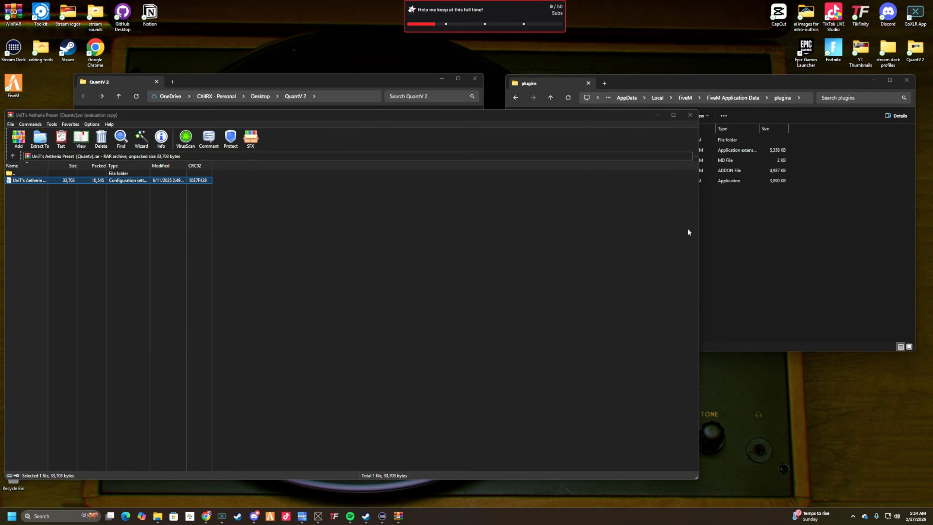
{"action": "left_click_drag", "start_coordinate": [699, 233], "coordinate": [466, 219]}
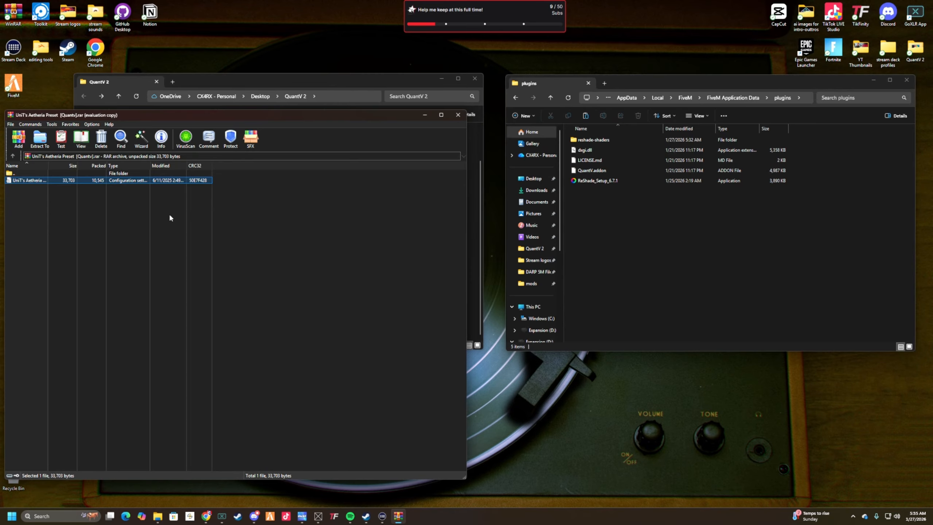
{"action": "left_click_drag", "start_coordinate": [22, 180], "coordinate": [645, 231]}
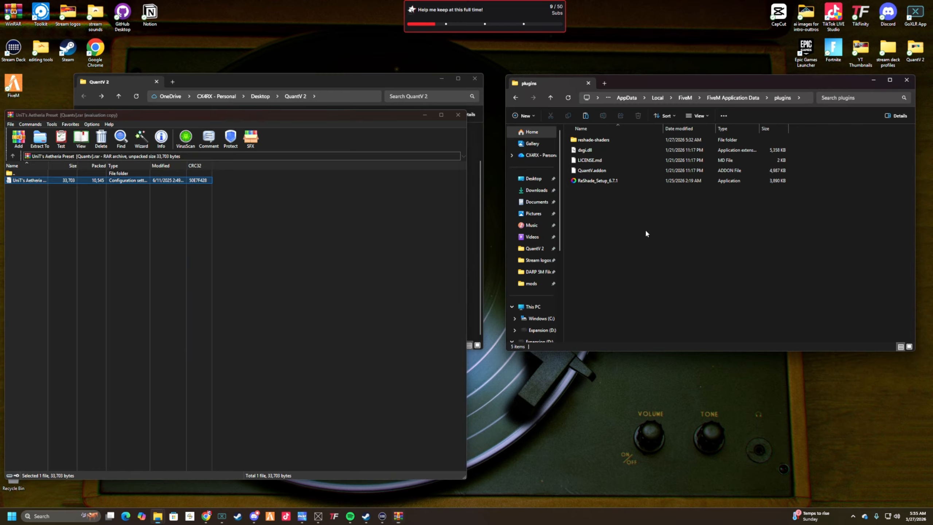
{"action": "left_click", "coordinate": [458, 115]}
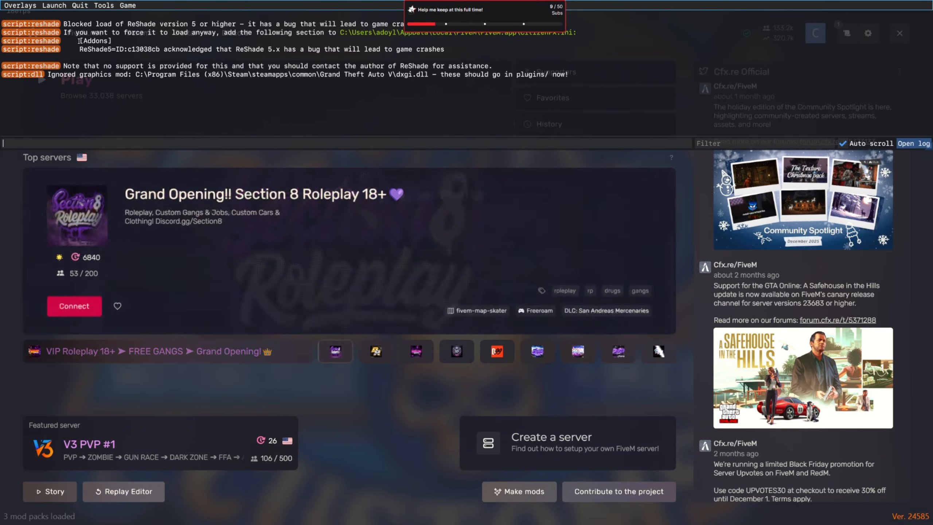
- Copy the [Addons] ReShade5 section from the FiveM console message and quit FiveM with the quit command
{"action": "left_click_drag", "start_coordinate": [78, 44], "coordinate": [404, 54]}
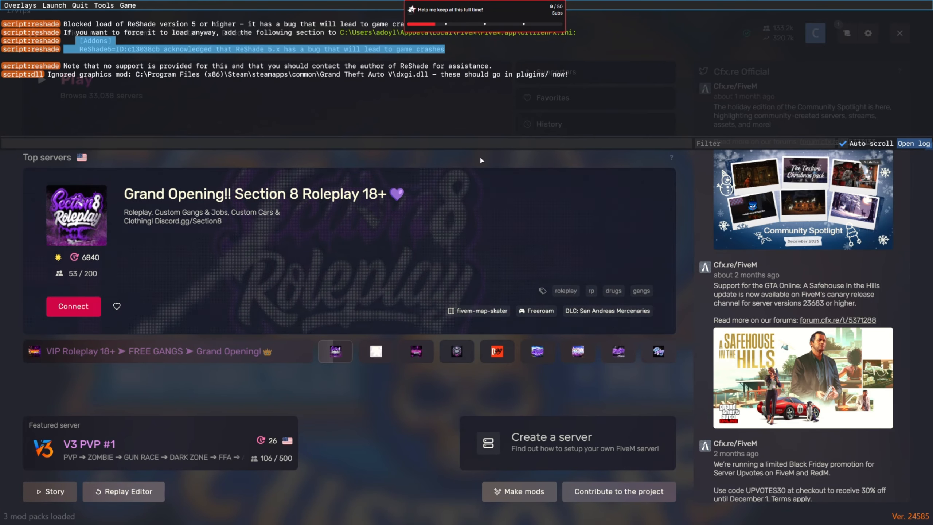
{"action": "left_click", "coordinate": [467, 147]}
{"action": "type", "text": "quit"}
{"action": "key", "text": "Return"}
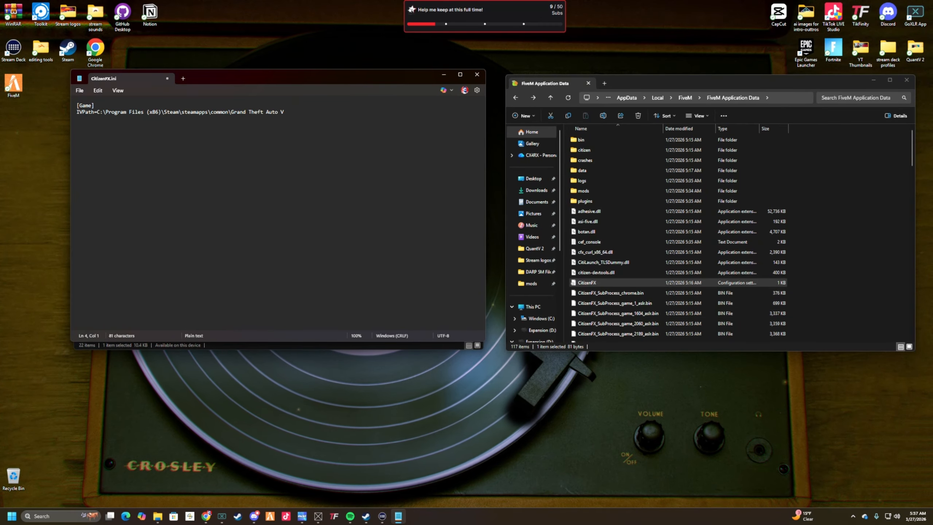
- Add [Addons] and "ReShade5=ID:c13038cb acknowledged that ReShade 5.x has a bug that will lead to game crashes" to CitizenFX.ini, trim its indentation and save
{"action": "type", "text": "[Addons]     ReShade5-ID:c13038cb acknowledged that ReShade 5.x has a bug that will lead to game crashes"}
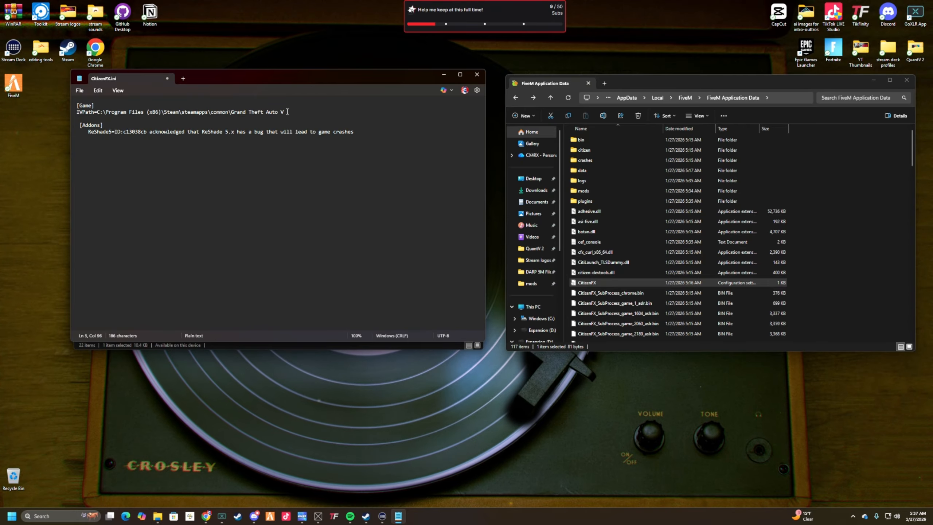
{"action": "left_click", "coordinate": [88, 132]}
{"action": "key", "text": "BackSpace"}
{"action": "key", "text": "BackSpace"}
{"action": "key", "text": "BackSpace"}
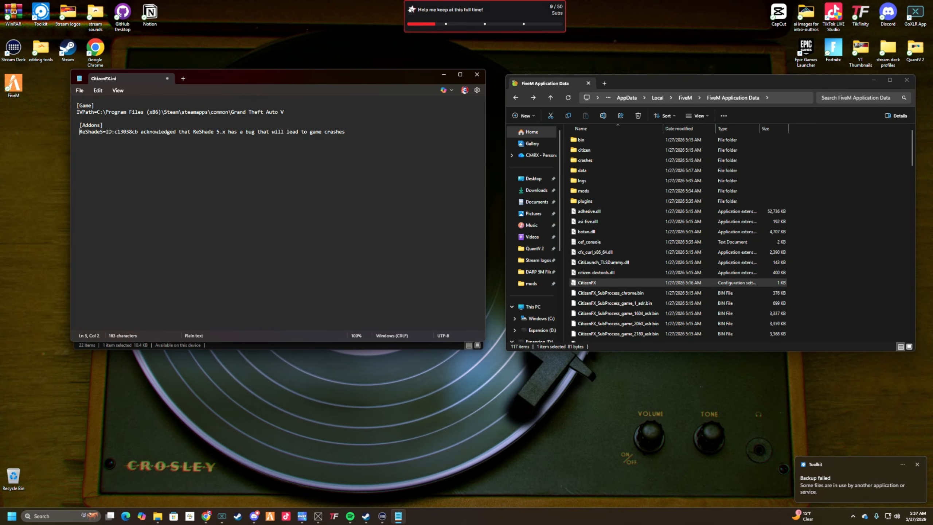
{"action": "key", "text": "ctrl+s"}
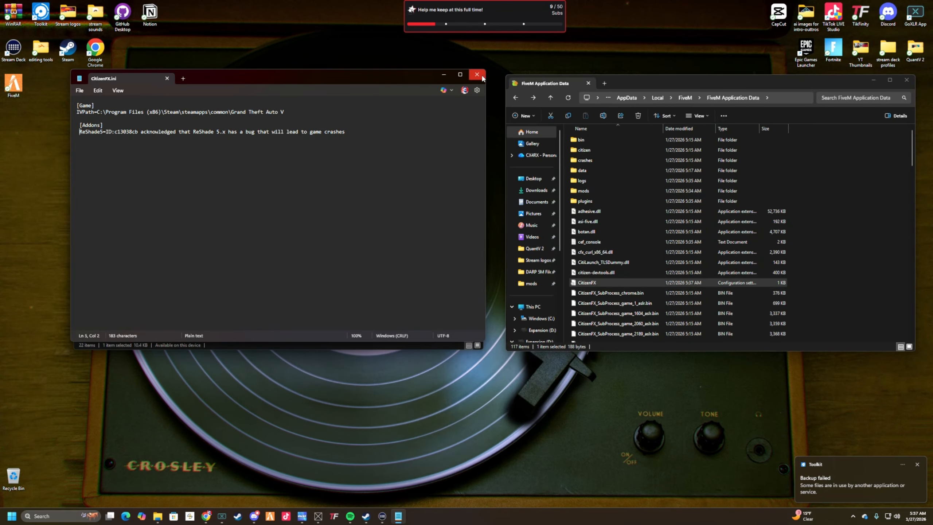
{"action": "left_click", "coordinate": [481, 76]}
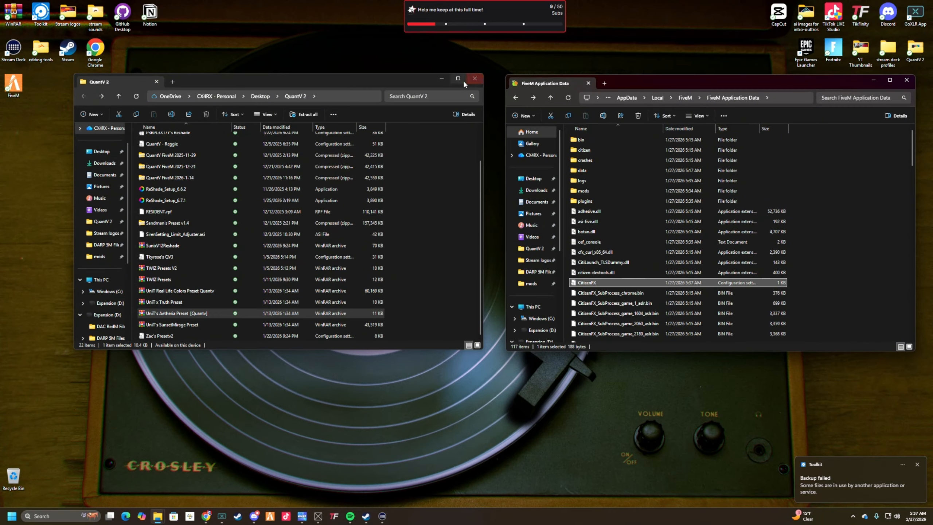
- Clear the folder windows off the desktop and relaunch FiveM
{"action": "left_click", "coordinate": [474, 79]}
{"action": "left_click", "coordinate": [871, 80]}
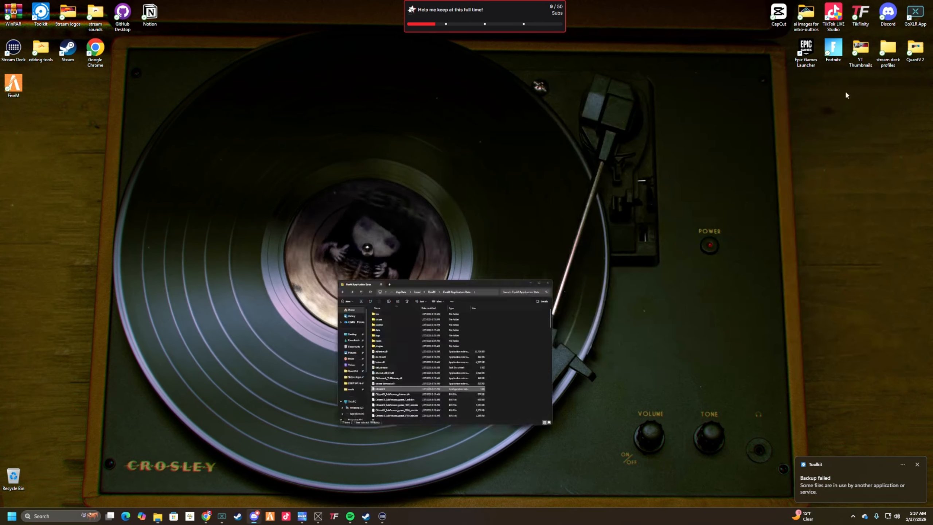
{"action": "left_click", "coordinate": [270, 515]}
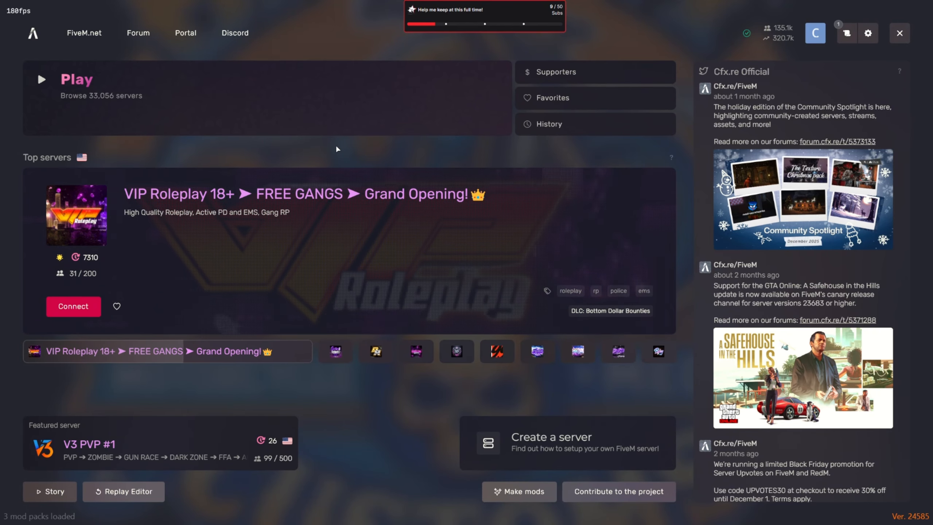
- Open the ReShade overlay, move it to mid-screen and load UniT's Aetheria Preset [Quantv].ini as the preset
{"action": "key", "text": "Home"}
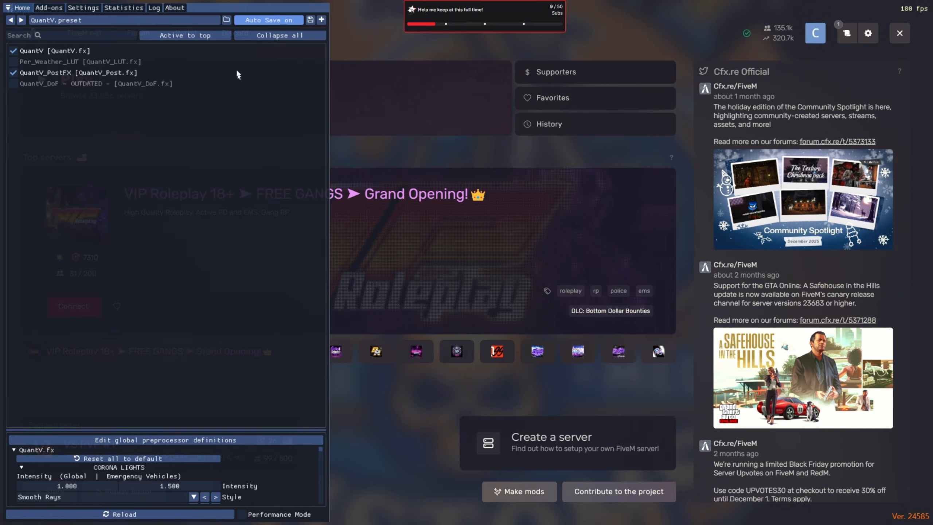
{"action": "left_click_drag", "start_coordinate": [205, 8], "coordinate": [524, 35]}
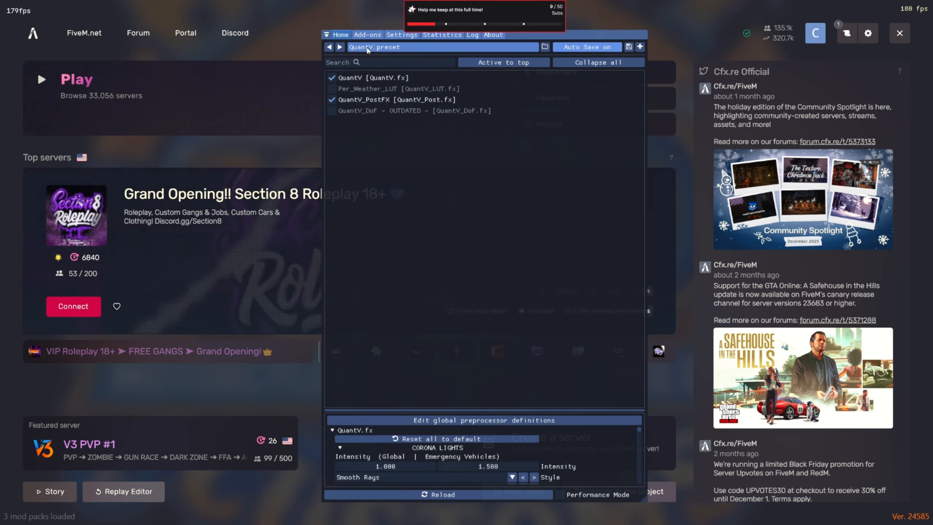
{"action": "left_click", "coordinate": [392, 47]}
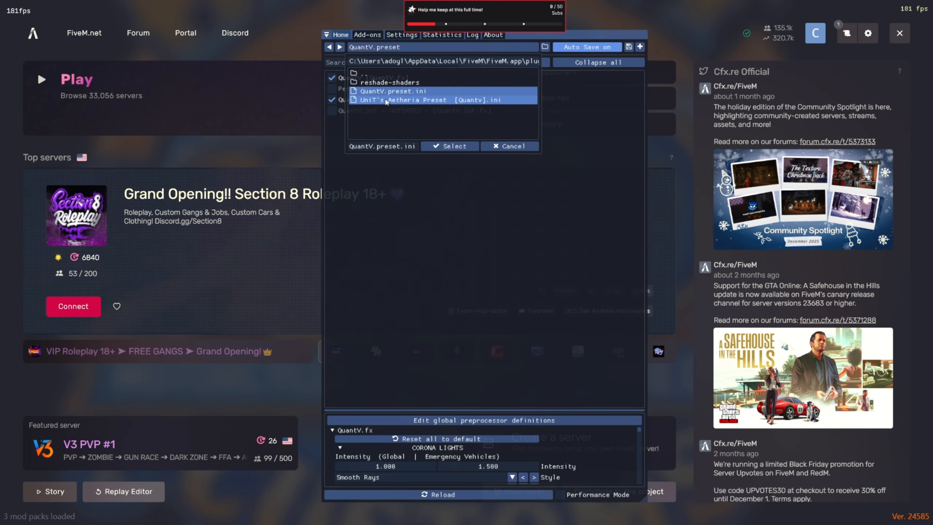
{"action": "left_click", "coordinate": [386, 100]}
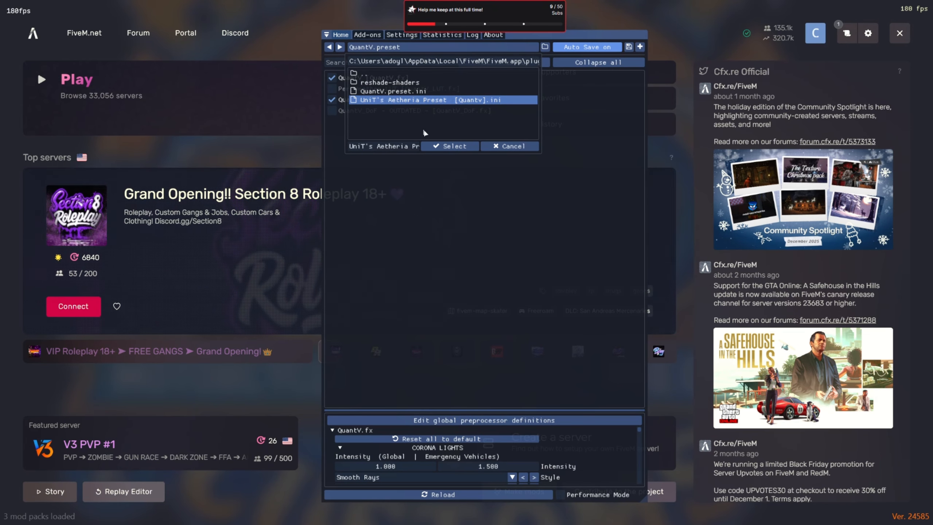
{"action": "left_click", "coordinate": [438, 144]}
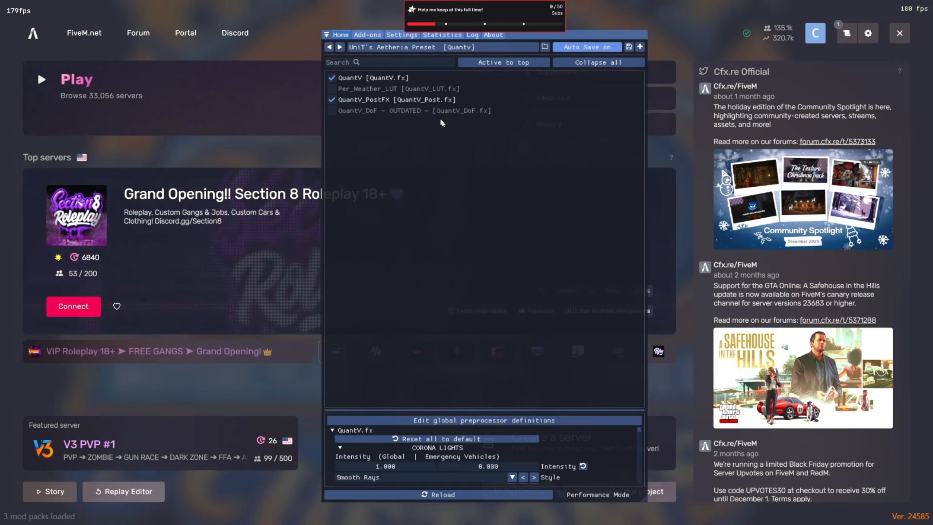
- Enlarge the QuantV.fx settings area and set the streetlights' intensity to 0.500
{"action": "left_click_drag", "start_coordinate": [483, 416], "coordinate": [501, 127]}
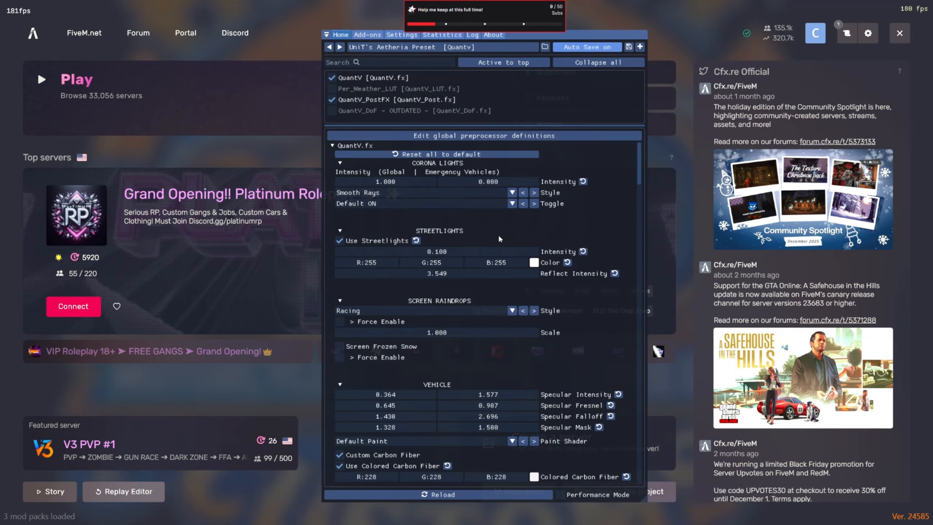
{"action": "mouse_move", "coordinate": [366, 186]}
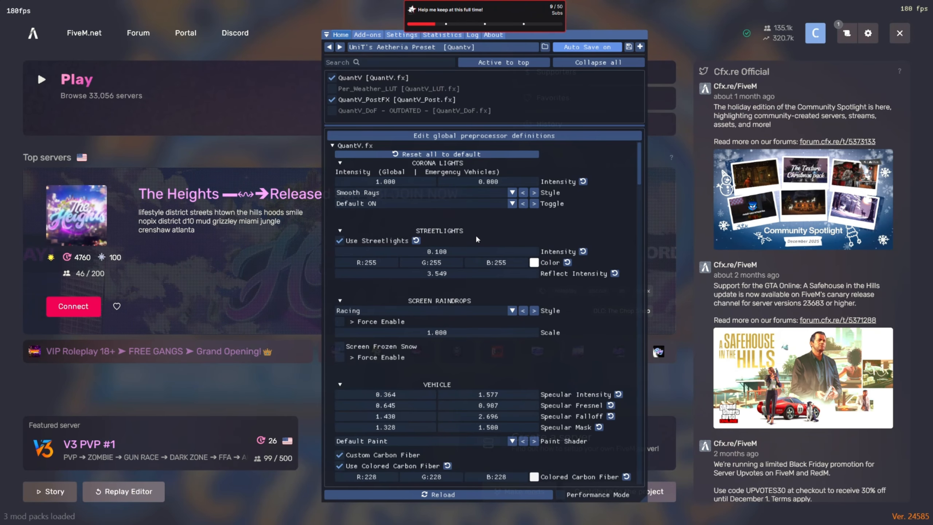
{"action": "scroll", "coordinate": [475, 234], "scroll_direction": "down", "scroll_amount": 1}
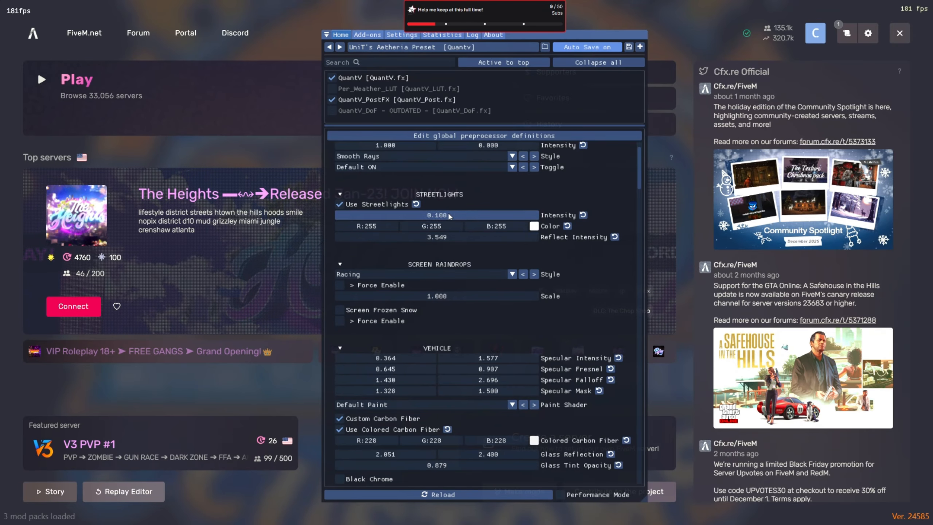
{"action": "left_click", "coordinate": [374, 213]}
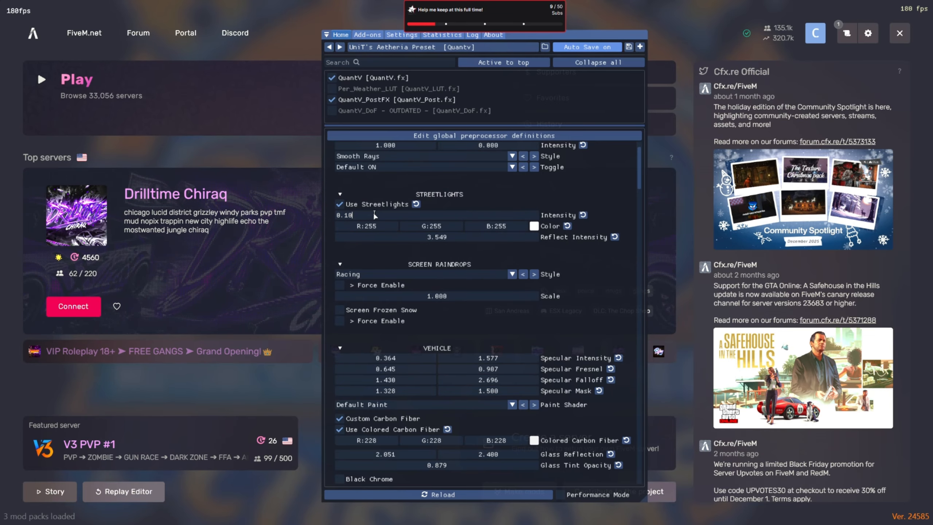
{"action": "type", "text": "5"}
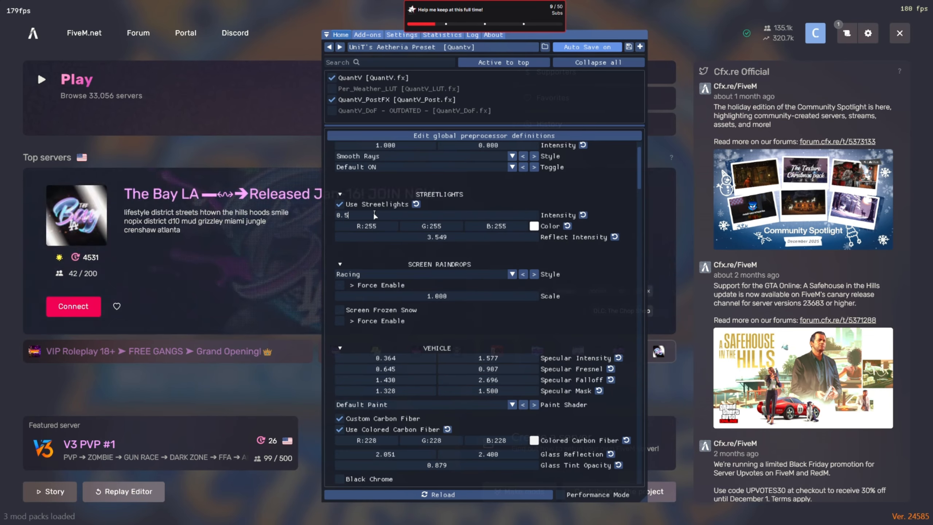
{"action": "type", "text": "00"}
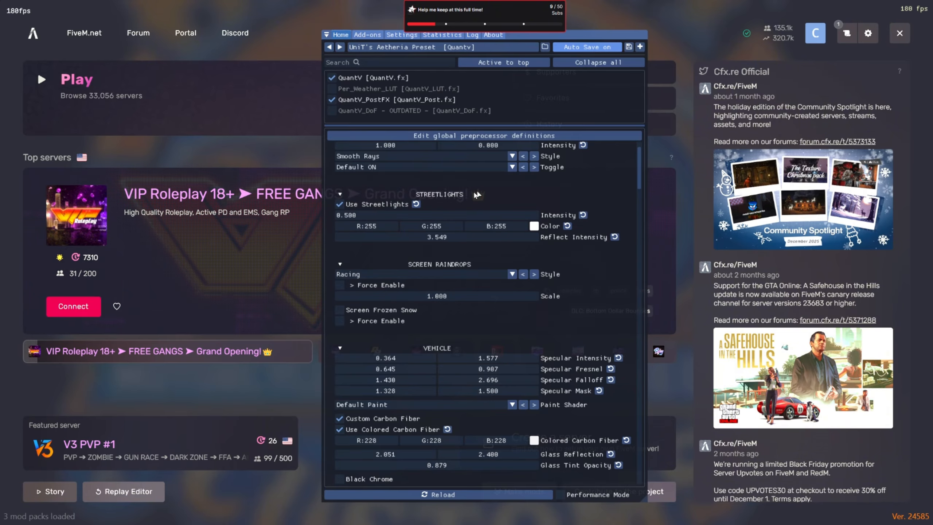
- Change the streetlights' color to a light grey of R 219, G 216, B 216
{"action": "left_click", "coordinate": [534, 225]}
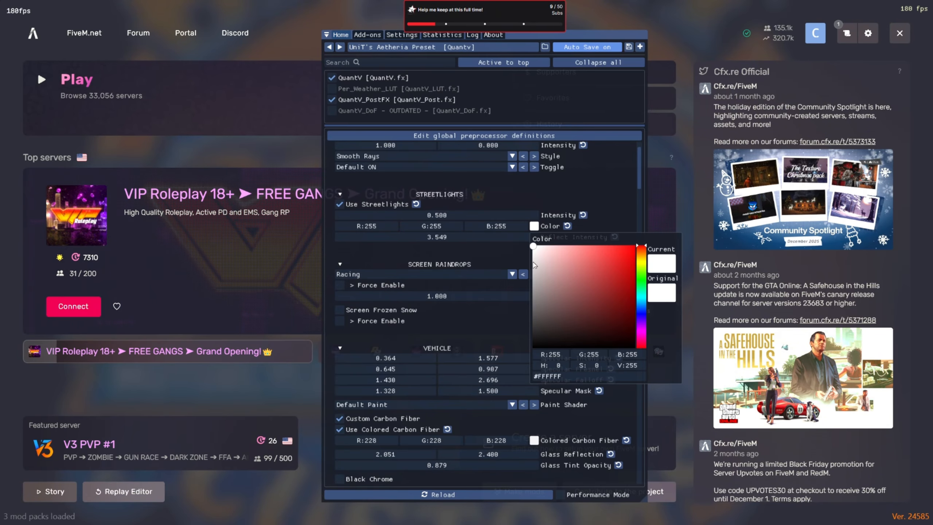
{"action": "left_click", "coordinate": [533, 261]}
{"action": "left_click", "coordinate": [554, 220]}
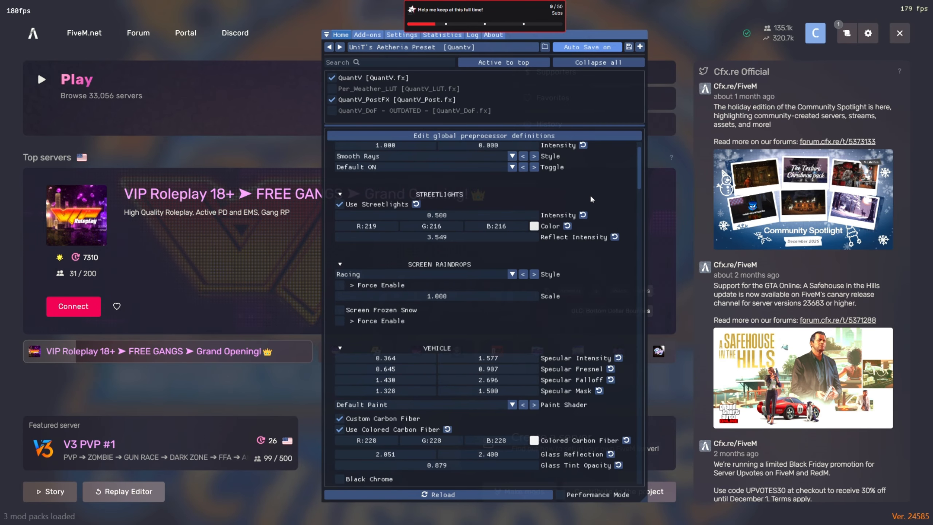
- Set the vehicle Specular Mask's night value to 0.600
{"action": "scroll", "coordinate": [512, 295], "scroll_direction": "down", "scroll_amount": 3}
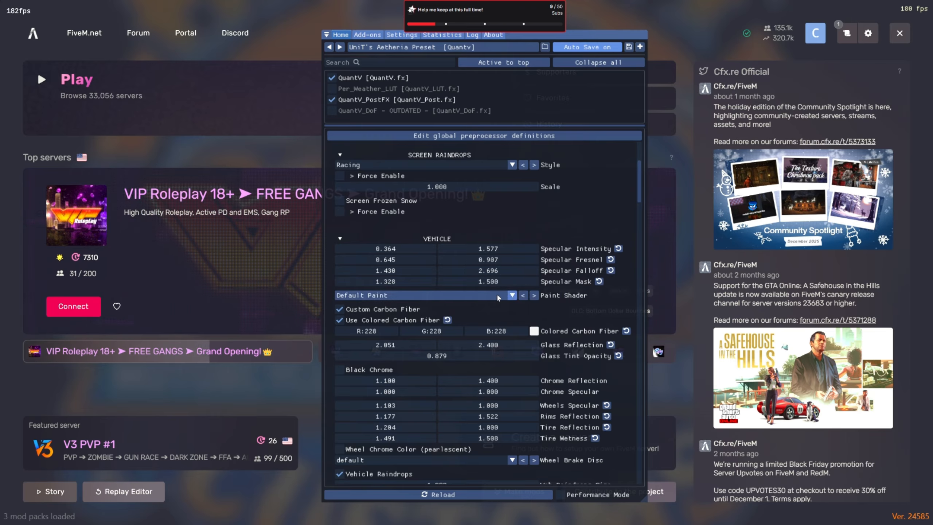
{"action": "double_click", "coordinate": [500, 282]}
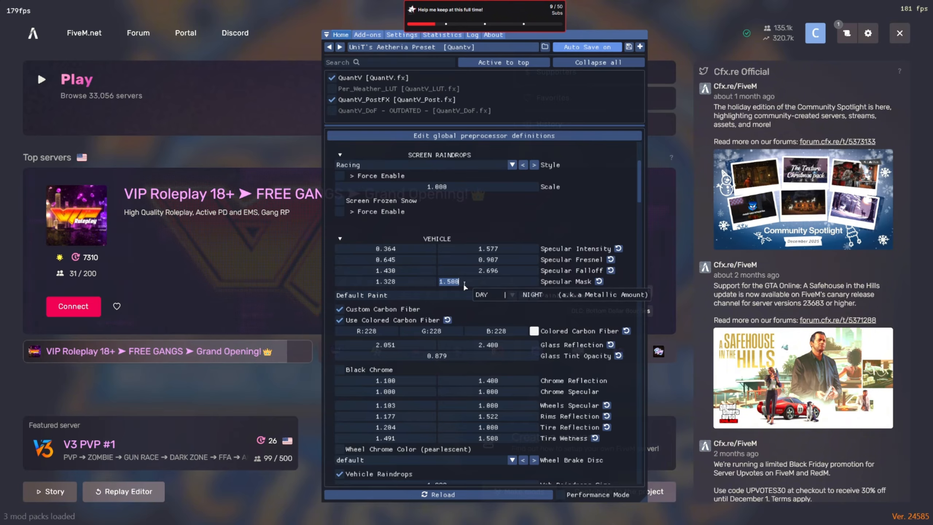
{"action": "type", "text": "0.600"}
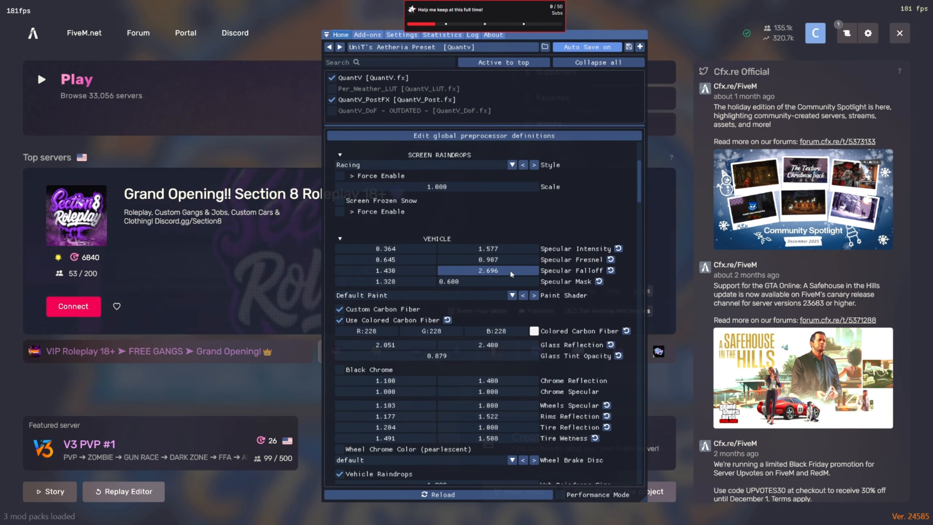
- Set the Emergency Lights Preset to Very Bright and the night value of Emissive Global to 1.800
{"action": "scroll", "coordinate": [448, 307], "scroll_direction": "down", "scroll_amount": 8}
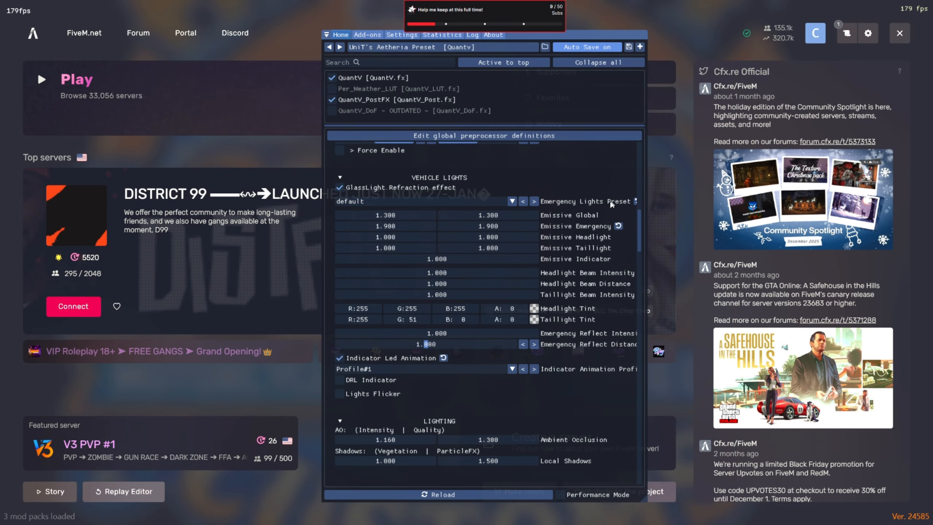
{"action": "left_click", "coordinate": [533, 201]}
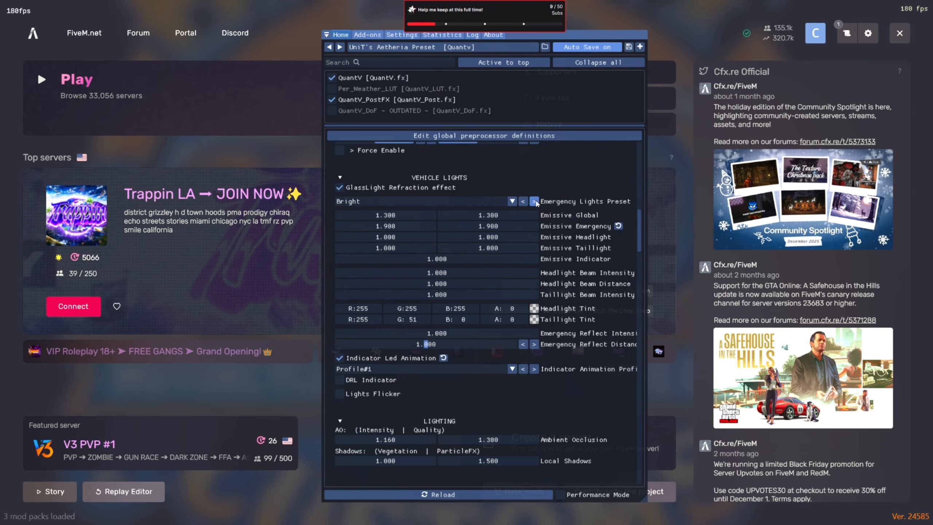
{"action": "left_click", "coordinate": [533, 201]}
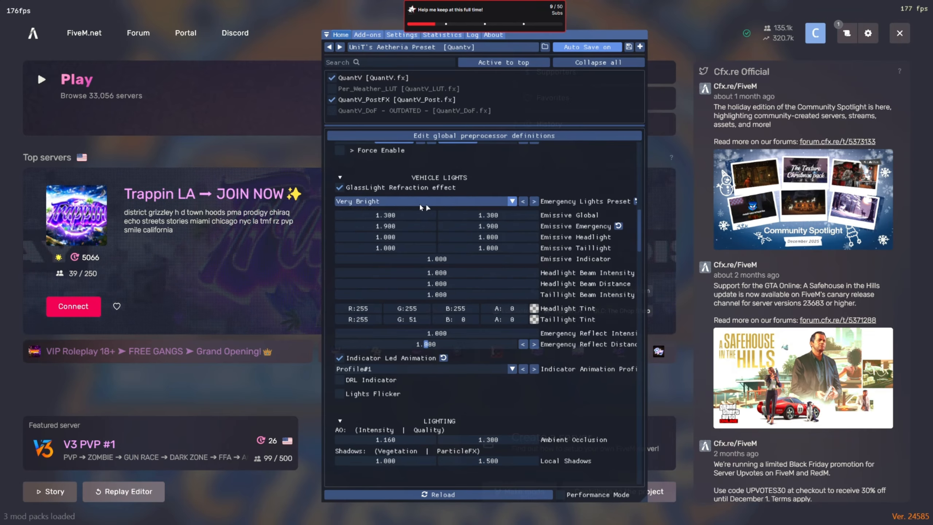
{"action": "double_click", "coordinate": [501, 215]}
{"action": "left_click", "coordinate": [473, 215]}
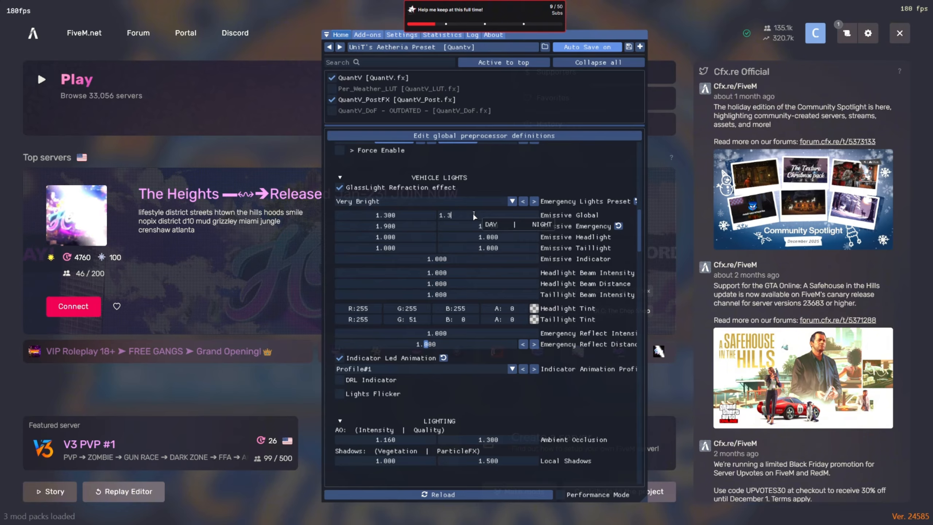
{"action": "key", "text": "BackSpace"}
{"action": "key", "text": "BackSpace"}
{"action": "key", "text": "BackSpace"}
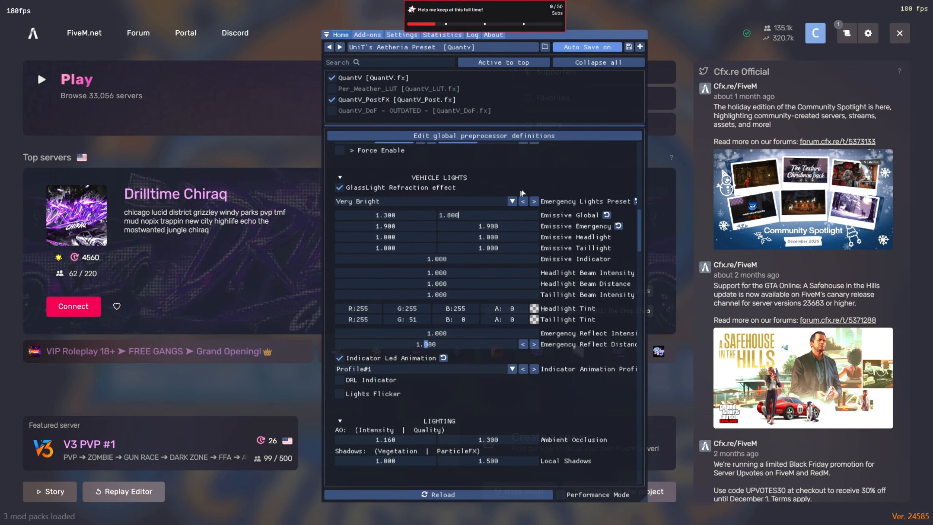
{"action": "left_click", "coordinate": [551, 177]}
- Review the vehicle lights, lighting, particle FX, vegetation and motion blur settings of the preset
{"action": "scroll", "coordinate": [504, 309], "scroll_direction": "down", "scroll_amount": 3}
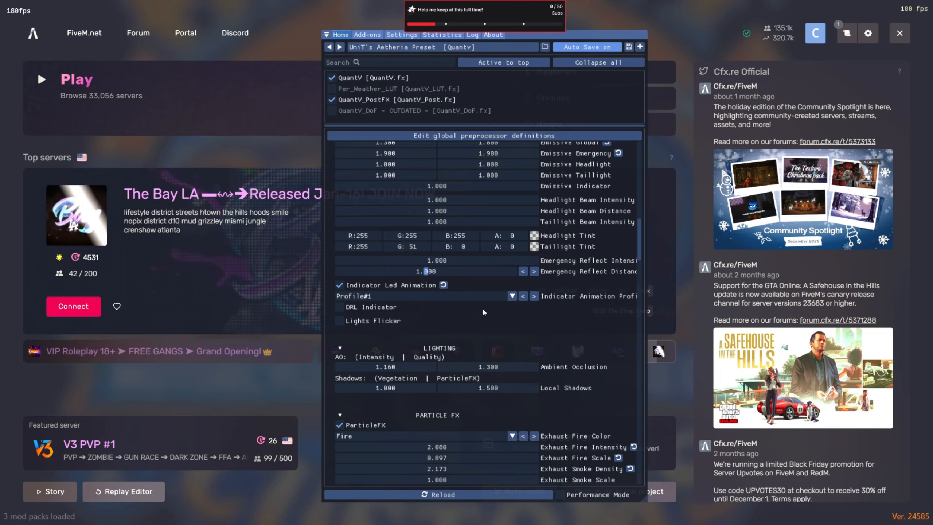
{"action": "scroll", "coordinate": [482, 308], "scroll_direction": "down", "scroll_amount": 2}
{"action": "scroll", "coordinate": [486, 320], "scroll_direction": "down", "scroll_amount": 2}
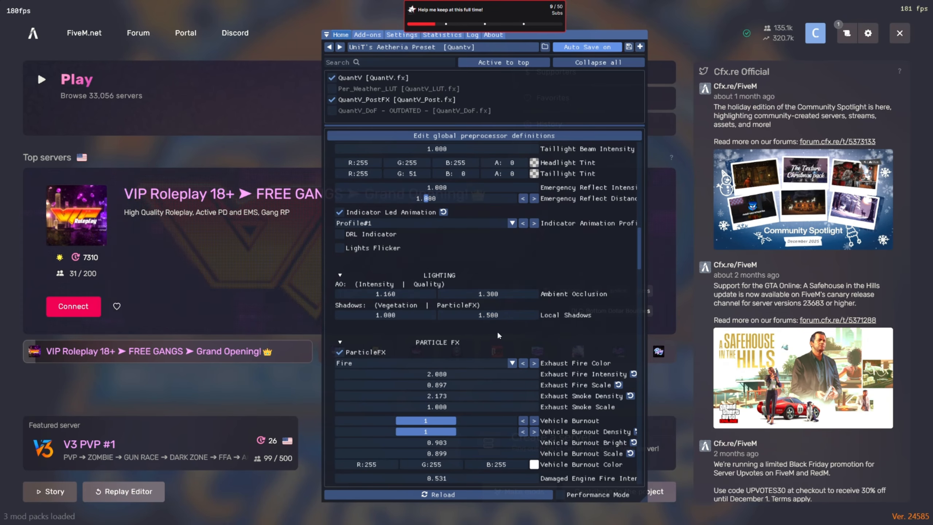
{"action": "scroll", "coordinate": [498, 335], "scroll_direction": "down", "scroll_amount": 2}
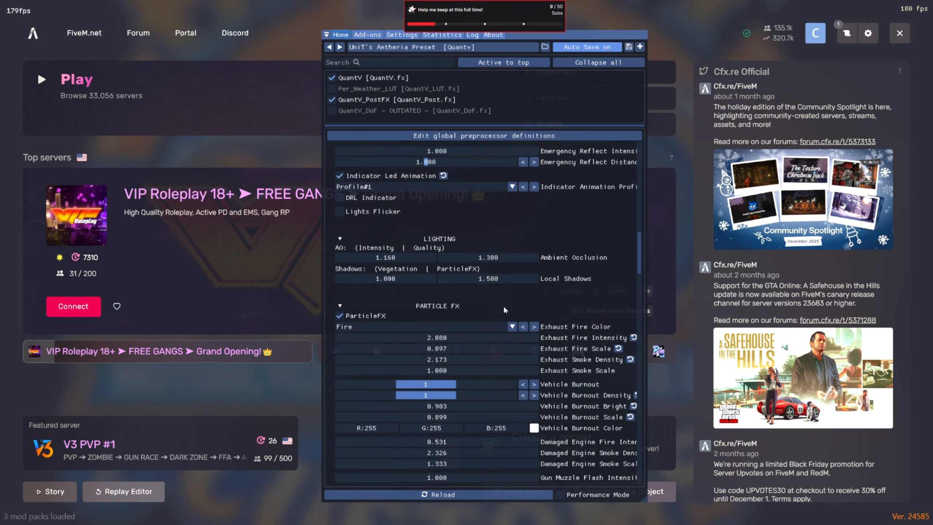
{"action": "scroll", "coordinate": [502, 305], "scroll_direction": "down", "scroll_amount": 2}
{"action": "scroll", "coordinate": [505, 308], "scroll_direction": "down", "scroll_amount": 12}
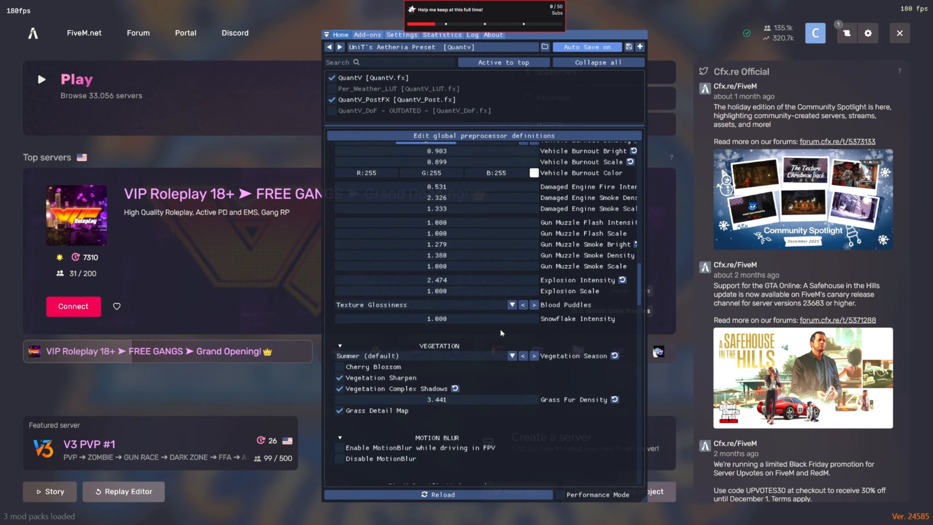
{"action": "scroll", "coordinate": [500, 329], "scroll_direction": "down", "scroll_amount": 1}
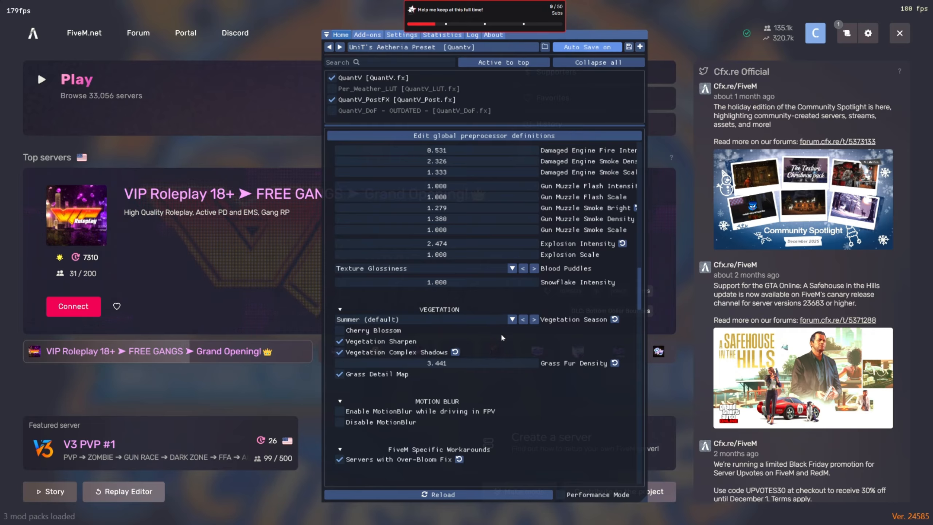
{"action": "scroll", "coordinate": [462, 334], "scroll_direction": "down", "scroll_amount": 1}
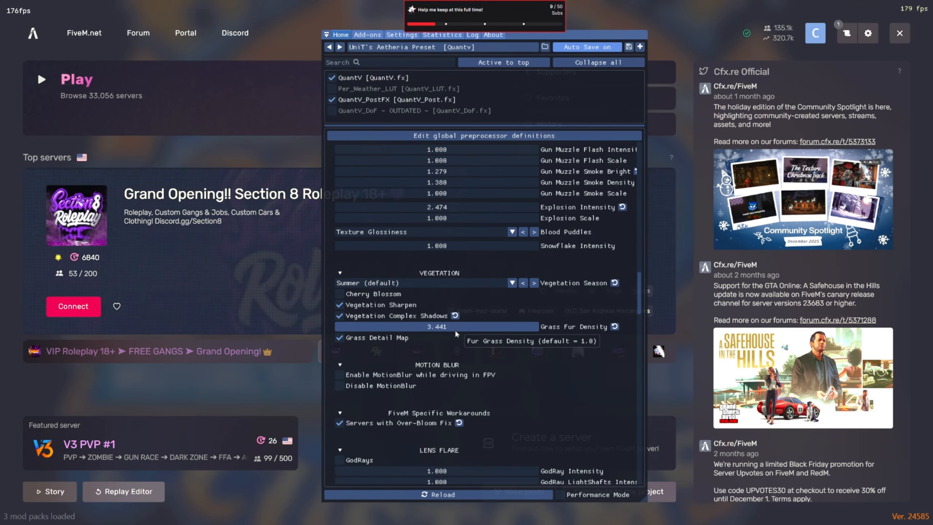
{"action": "scroll", "coordinate": [475, 345], "scroll_direction": "down", "scroll_amount": 2}
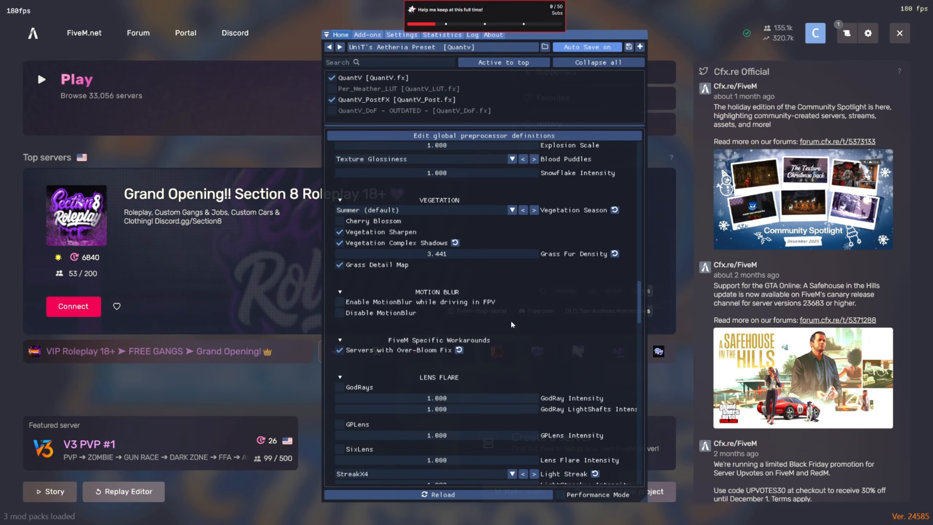
{"action": "scroll", "coordinate": [511, 325], "scroll_direction": "down", "scroll_amount": 1}
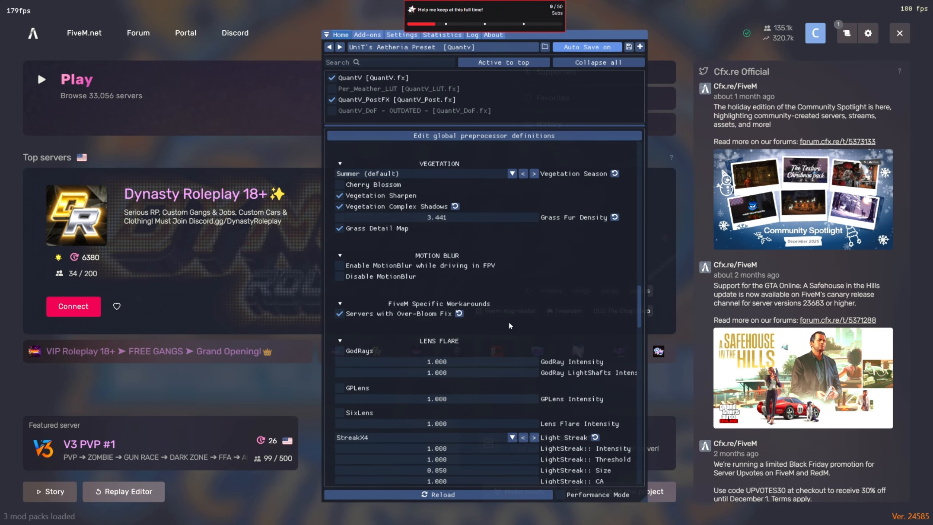
- Enable GPLens with an intensity of 0.600 and switch the lens flare's Light Streak style to StreakX6
{"action": "scroll", "coordinate": [508, 326], "scroll_direction": "down", "scroll_amount": 2}
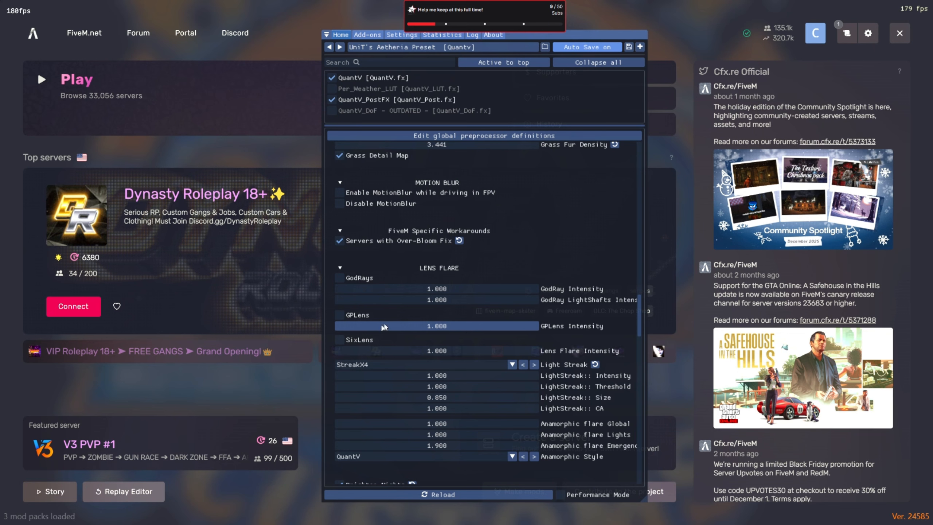
{"action": "left_click", "coordinate": [338, 315]}
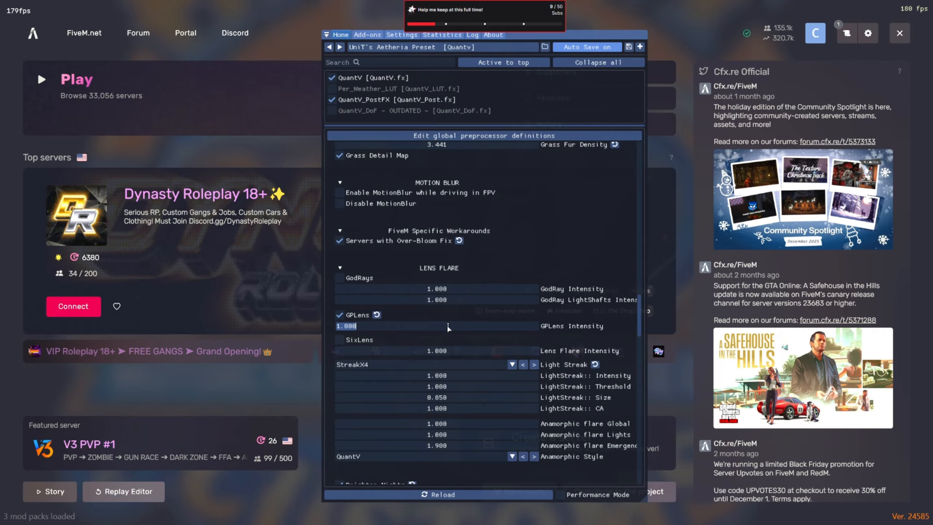
{"action": "type", "text": "0."}
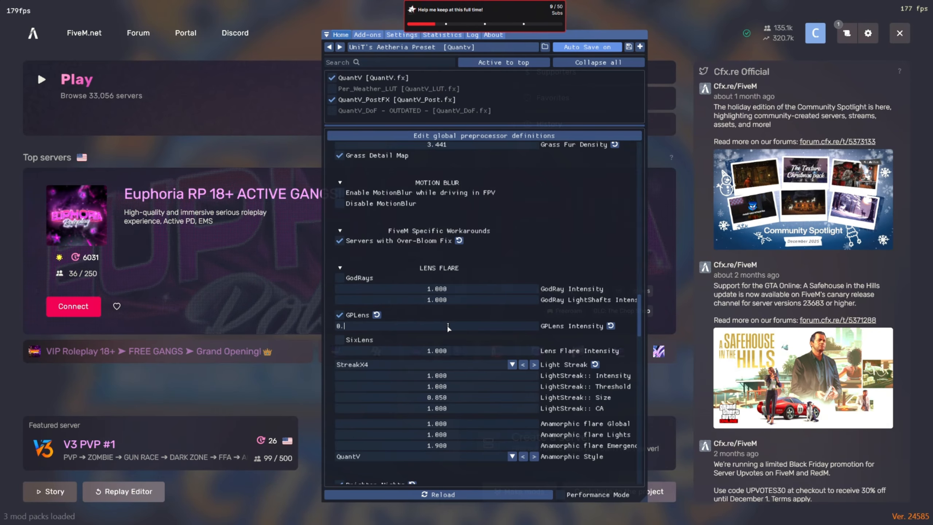
{"action": "type", "text": "600"}
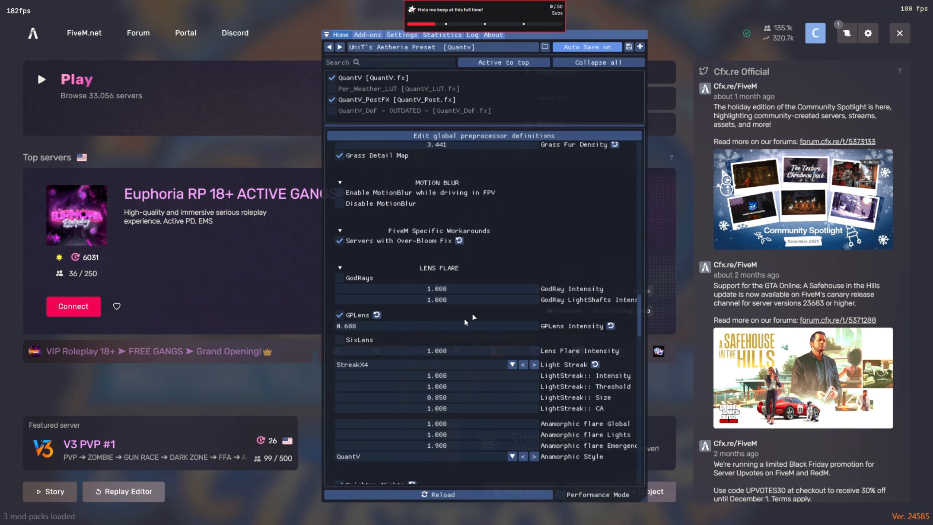
{"action": "key", "text": "Return"}
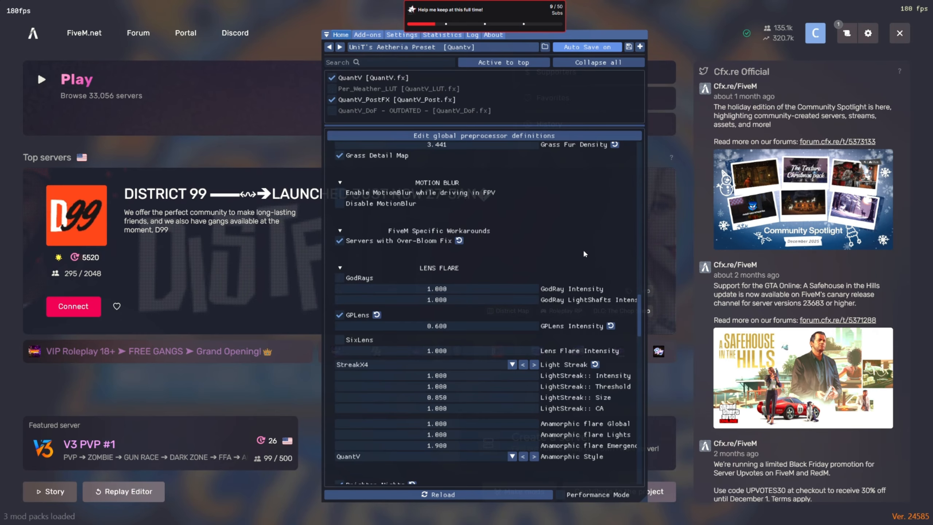
{"action": "left_click", "coordinate": [534, 367]}
- Turn off Brighter Nights and enable Smooth Night Shadows
{"action": "scroll", "coordinate": [487, 395], "scroll_direction": "down", "scroll_amount": 1}
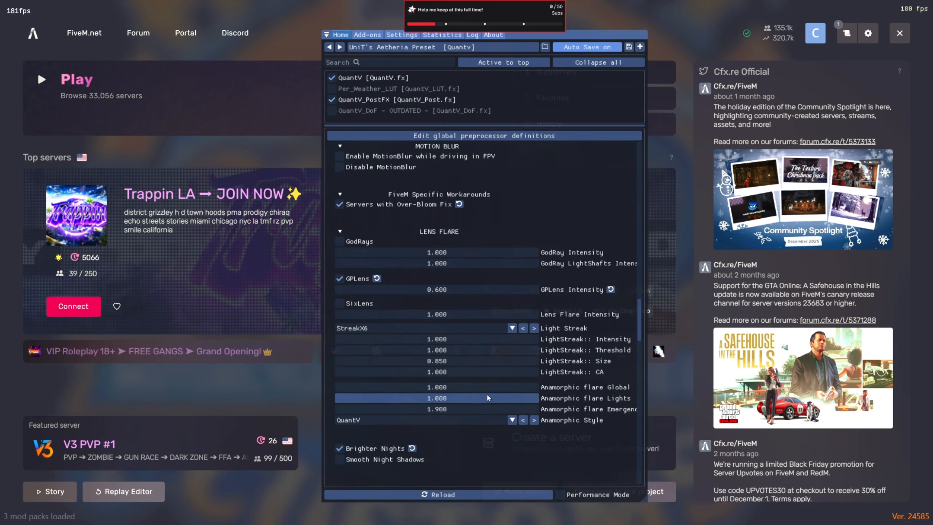
{"action": "scroll", "coordinate": [486, 397], "scroll_direction": "down", "scroll_amount": 4}
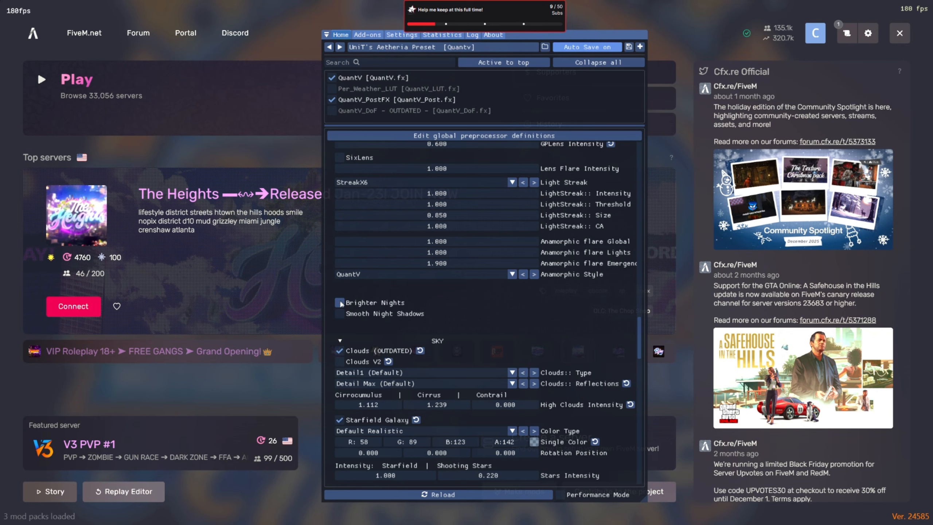
{"action": "left_click", "coordinate": [338, 312]}
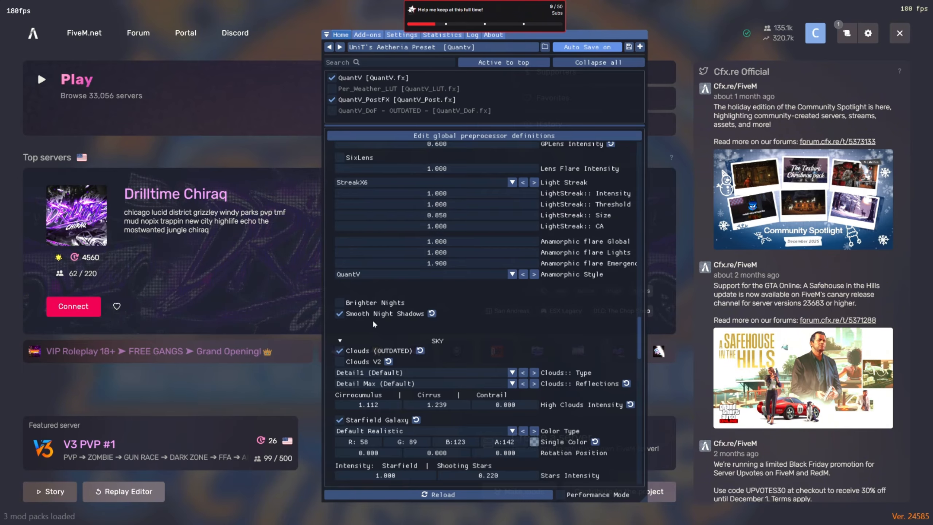
- Replace the outdated clouds with Clouds V2 and set the cloud type to Detail2 in the sky settings
{"action": "scroll", "coordinate": [372, 319], "scroll_direction": "down", "scroll_amount": 1}
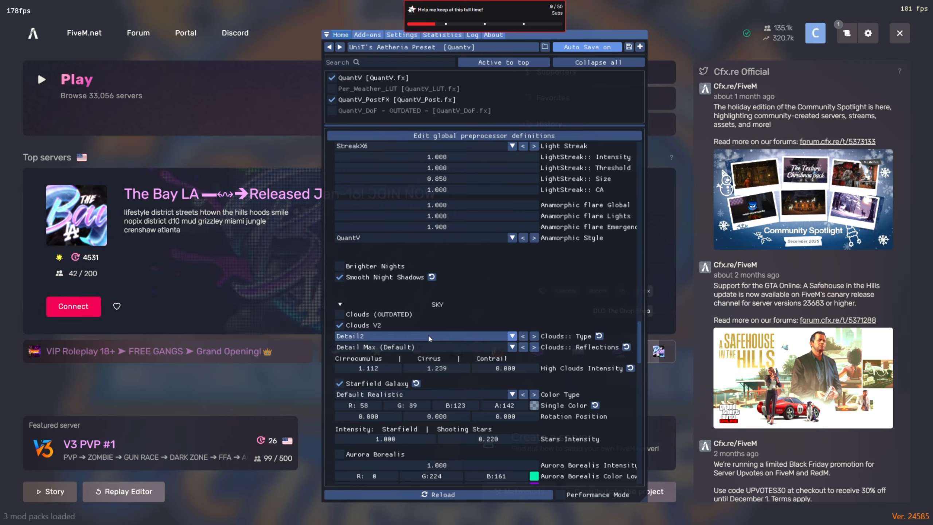
{"action": "scroll", "coordinate": [478, 372], "scroll_direction": "down", "scroll_amount": 2}
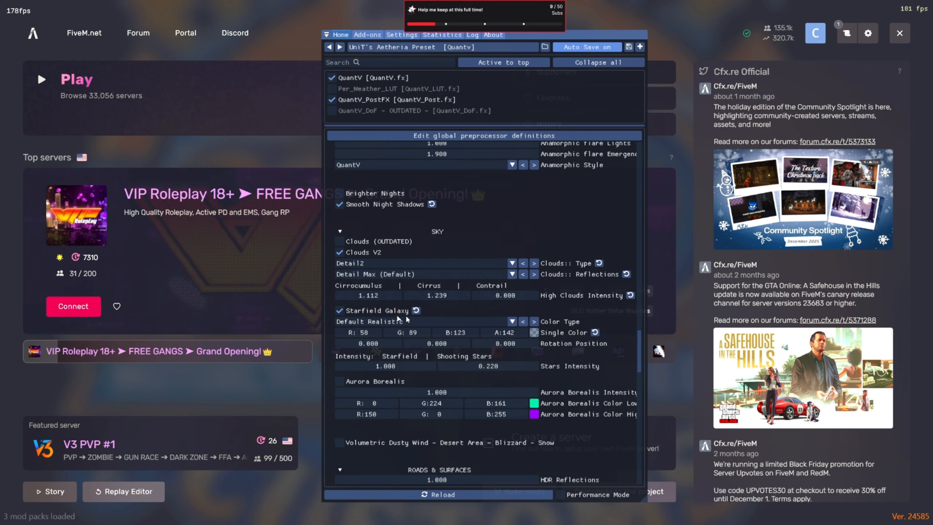
{"action": "scroll", "coordinate": [480, 319], "scroll_direction": "down", "scroll_amount": 1}
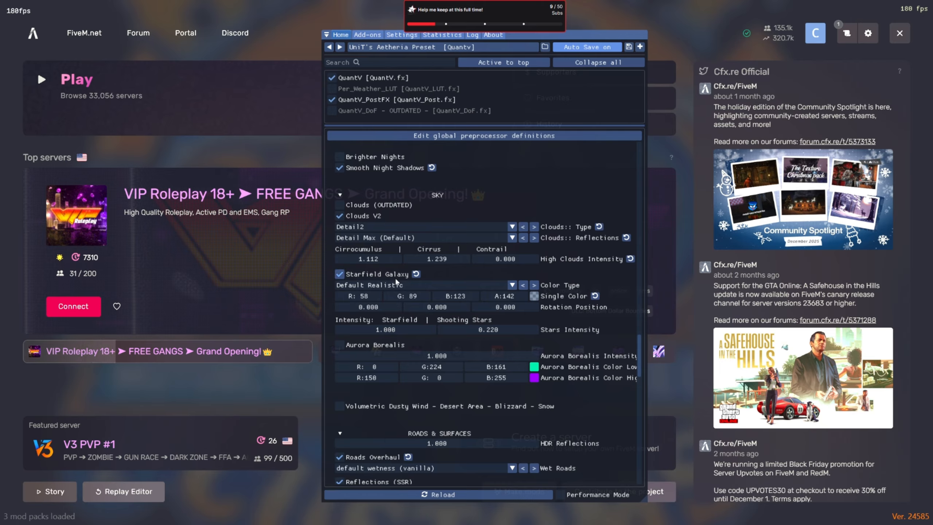
- Review the Roads & Surfaces settings of the preset, close the overlay and go to the server browser
{"action": "scroll", "coordinate": [443, 396], "scroll_direction": "down", "scroll_amount": 3}
{"action": "scroll", "coordinate": [444, 395], "scroll_direction": "down", "scroll_amount": 1}
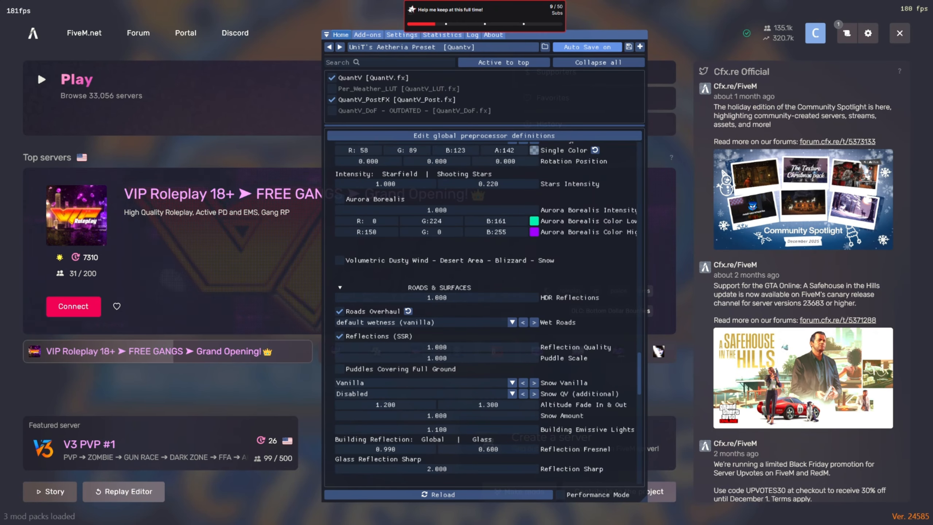
{"action": "key", "text": "Home"}
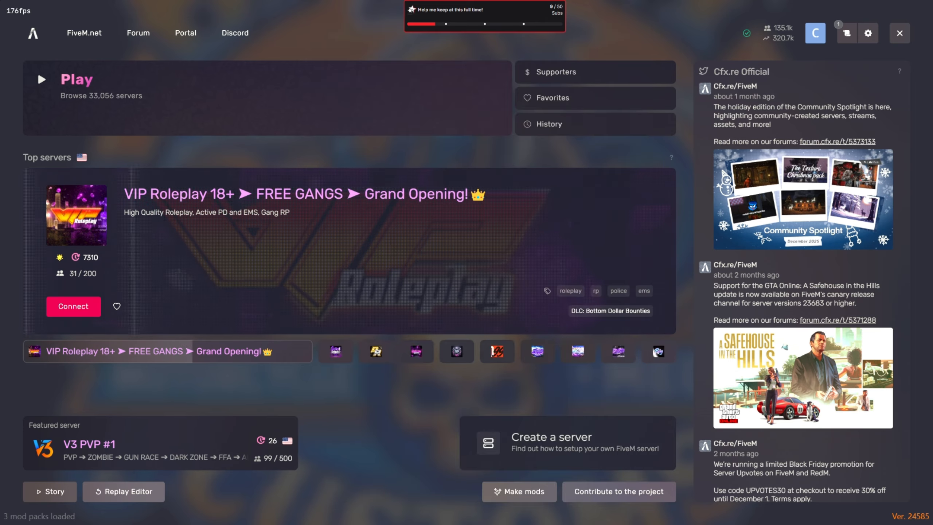
{"action": "left_click", "coordinate": [255, 63]}
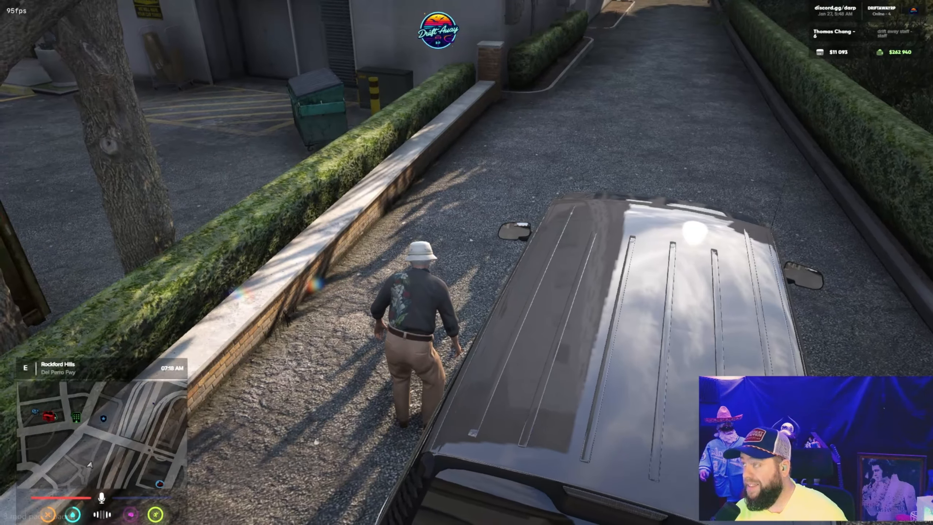
- Walk around the parked SUV in daylight to examine its paint reflections and the ground shadows
{"action": "key", "text": "w"}
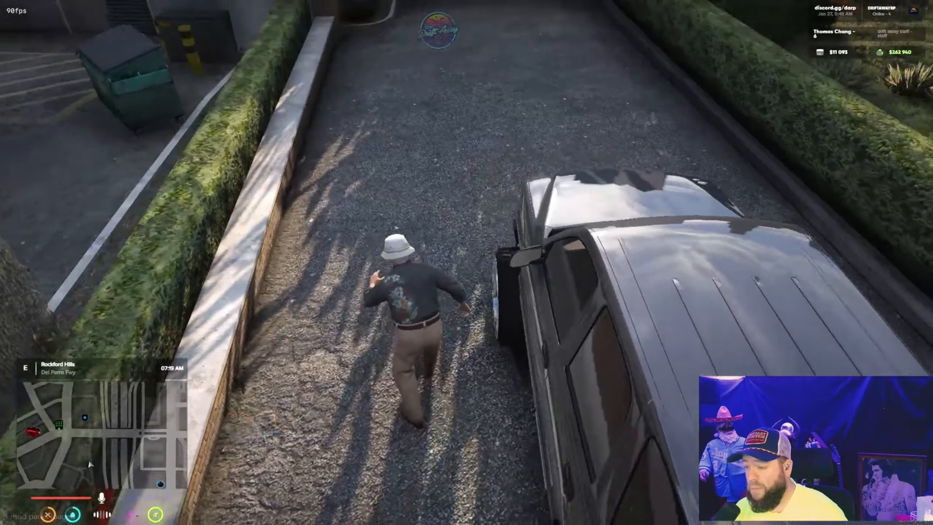
{"action": "key", "text": "w"}
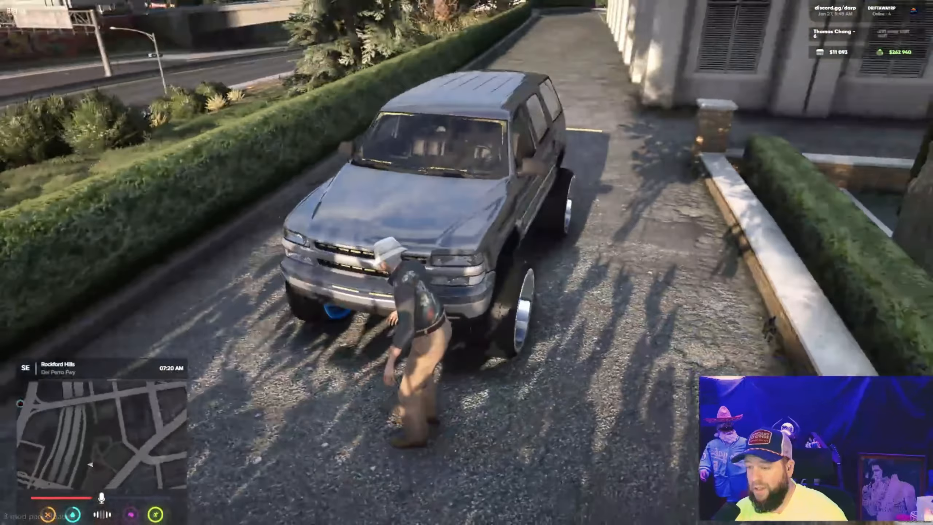
{"action": "key", "text": "w"}
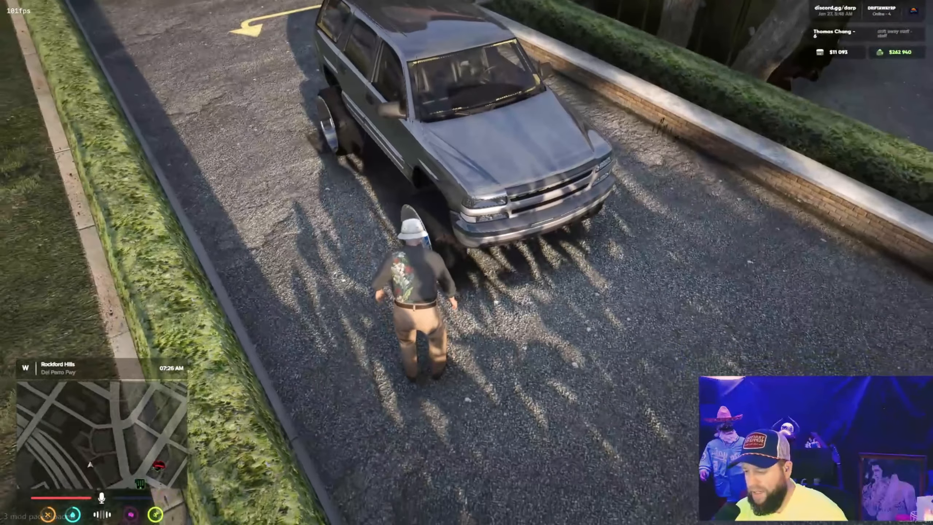
- Get a first-person view and take off the character's hat with the /hat chat command
{"action": "key", "text": "v"}
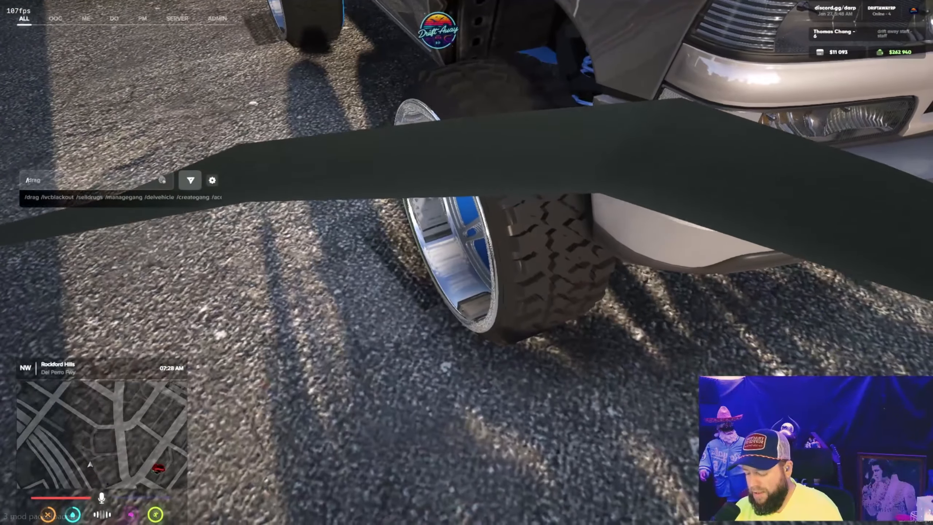
{"action": "type", "text": "/hat"}
{"action": "key", "text": "Return"}
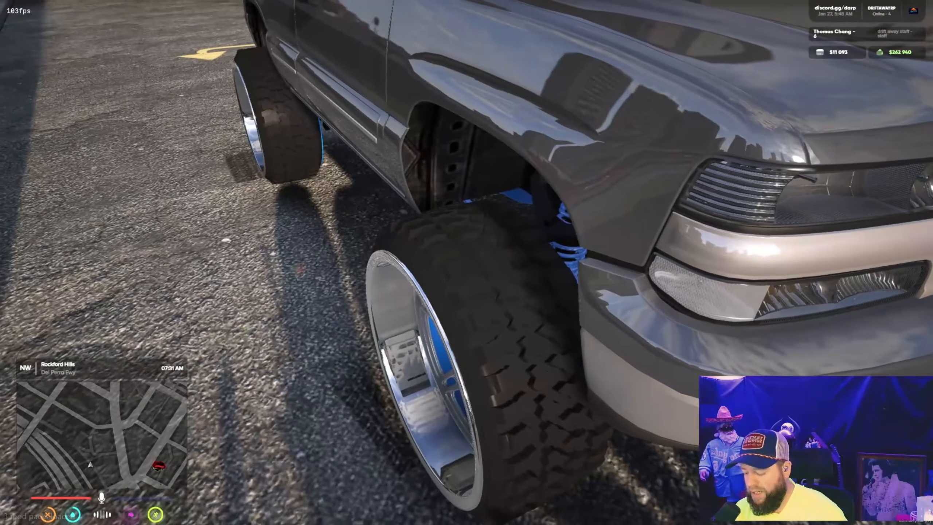
- Go to the rear of the SUV and examine its tailgate, bumper and licence plate up close in daylight
{"action": "key", "text": "v"}
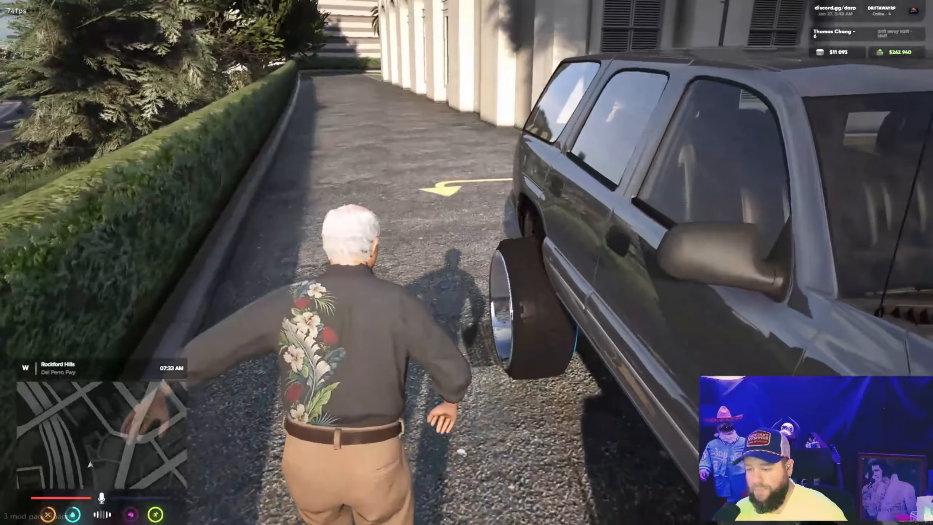
{"action": "key", "text": "w"}
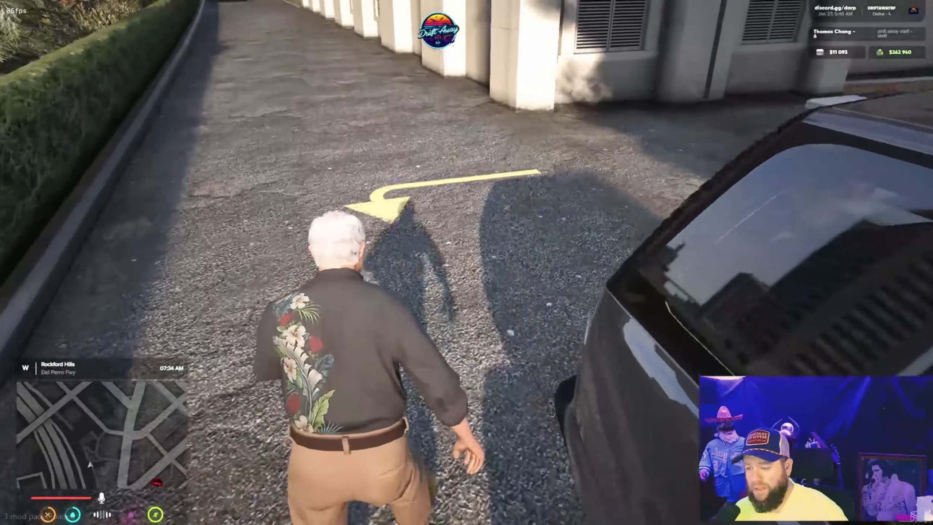
{"action": "key", "text": "w"}
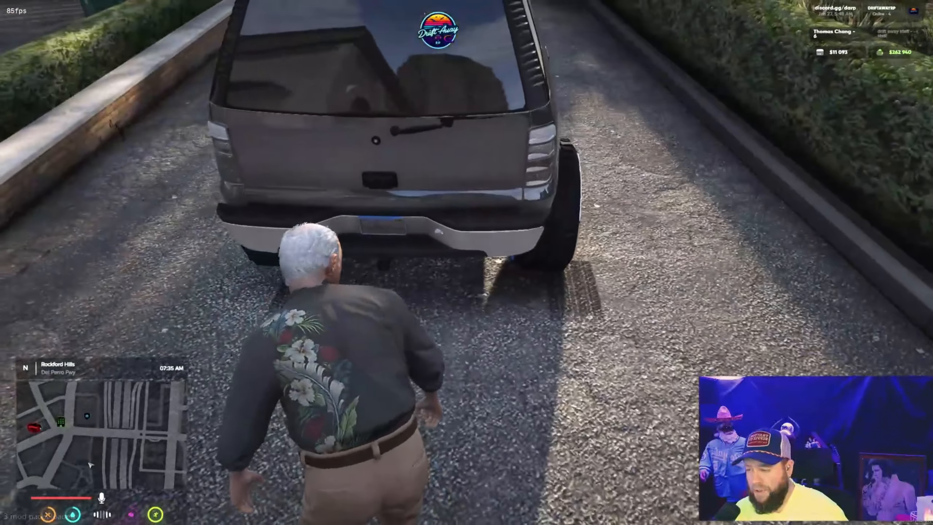
{"action": "key", "text": "v"}
{"action": "key", "text": "v"}
{"action": "key", "text": "v"}
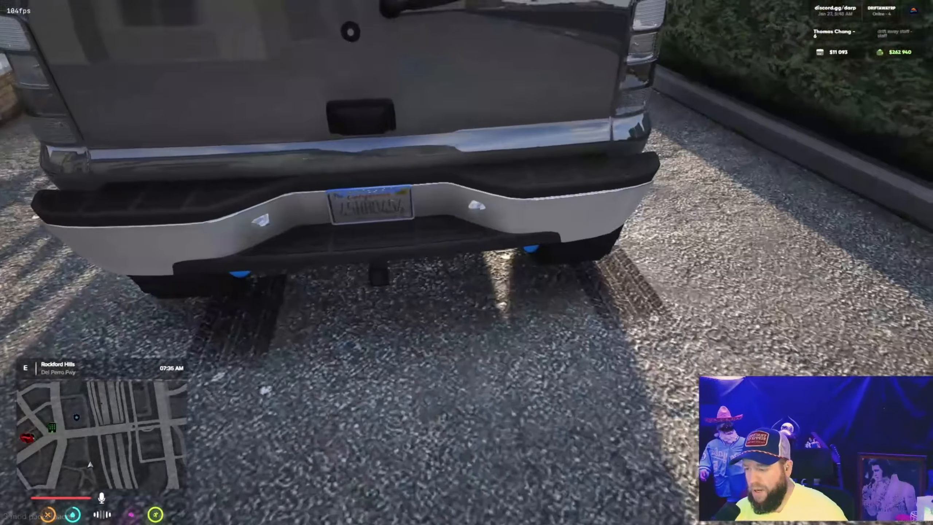
{"action": "key", "text": "s"}
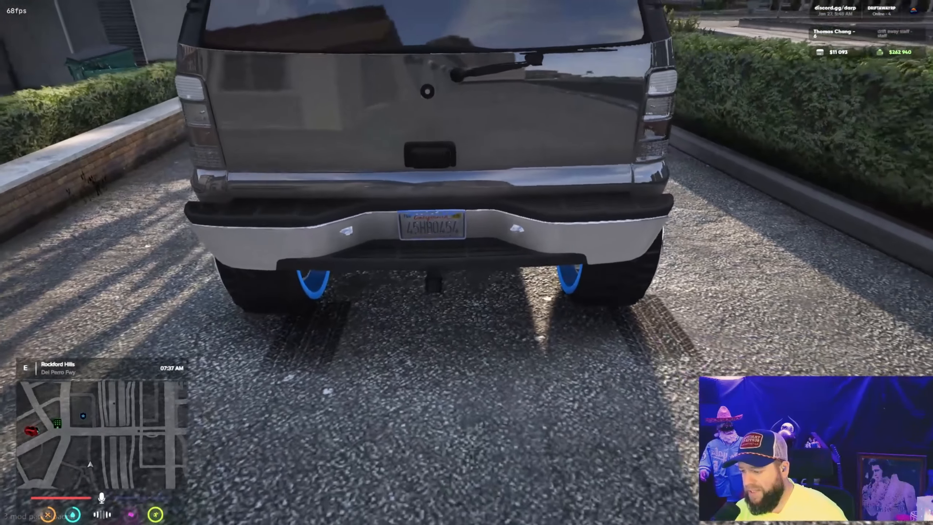
{"action": "key", "text": "w"}
{"action": "key", "text": "s"}
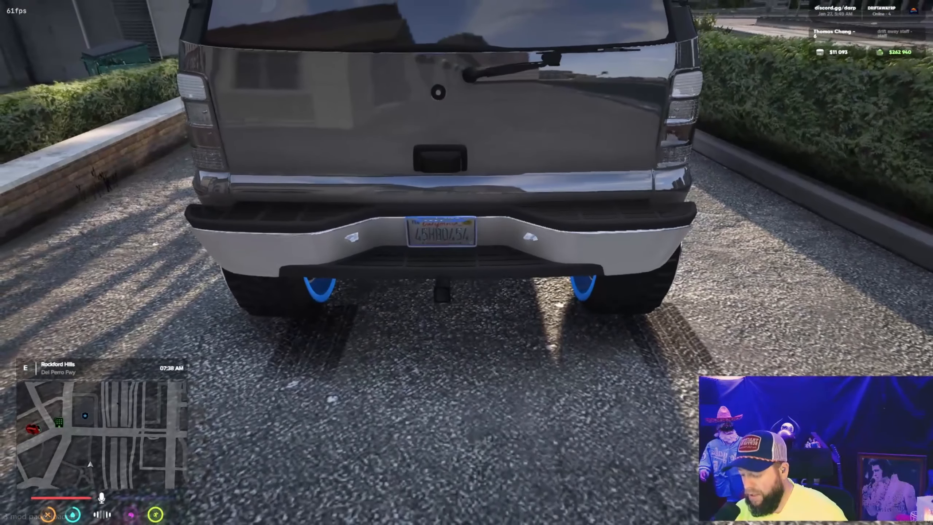
{"action": "key", "text": "v"}
- Walk along the SUV at night to examine its paint reflections and the surrounding lighting
{"action": "key", "text": "w"}
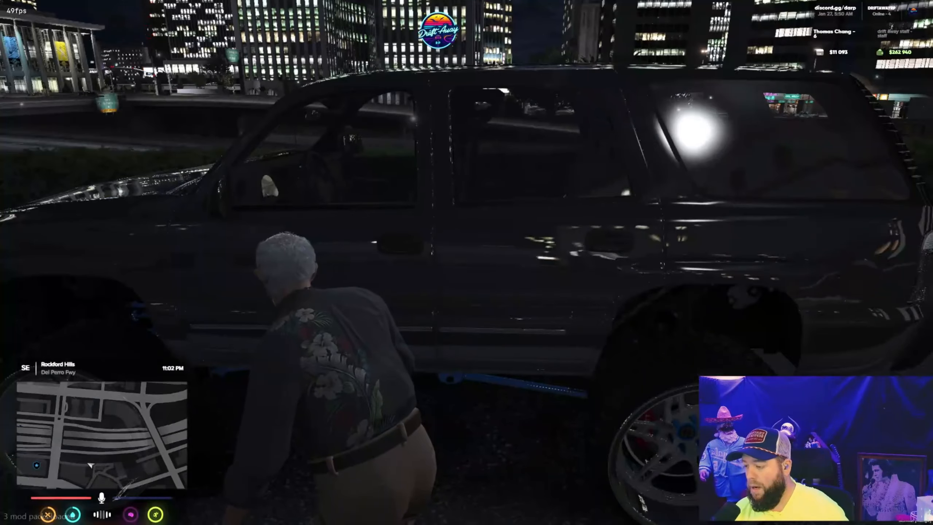
{"action": "key", "text": "w"}
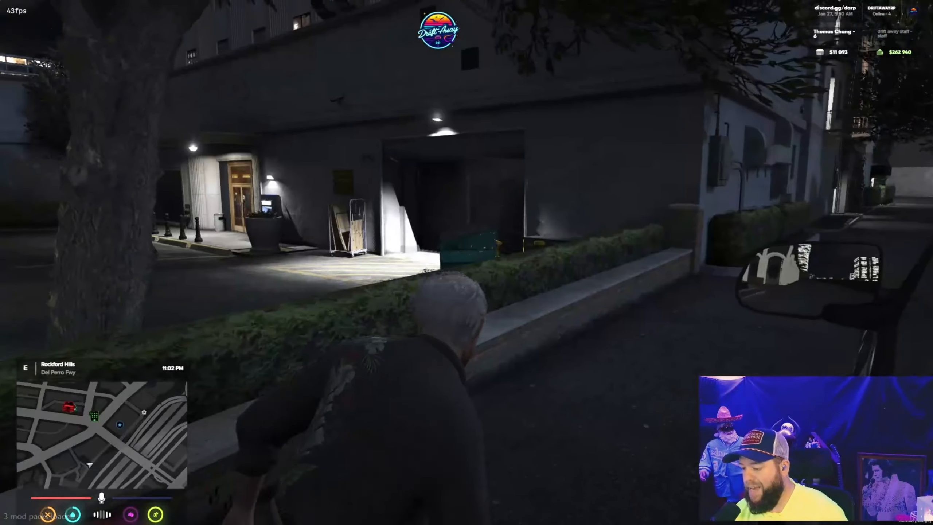
{"action": "key", "text": "w"}
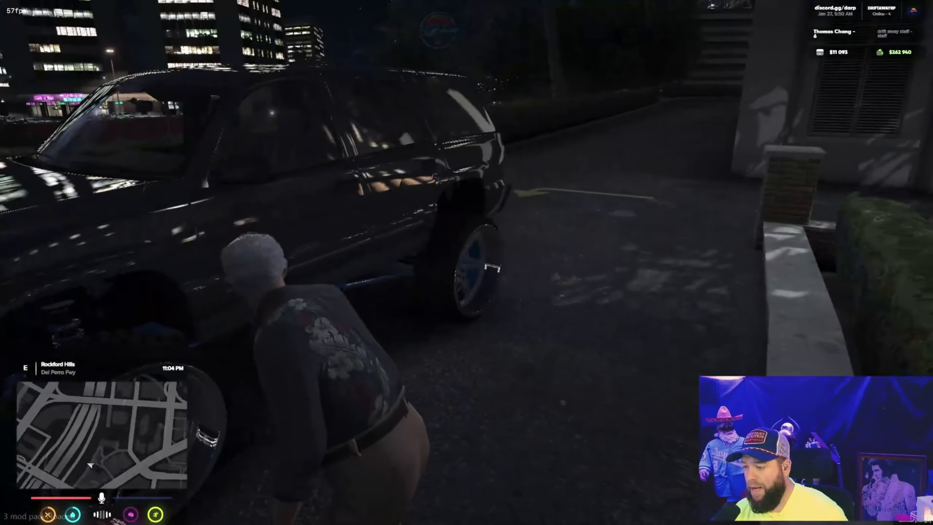
{"action": "key", "text": "w"}
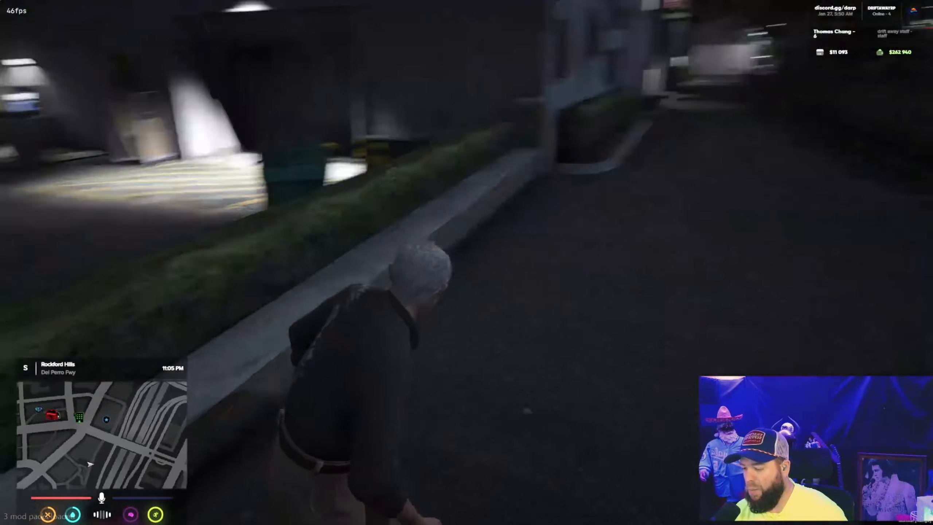
{"action": "key", "text": "w"}
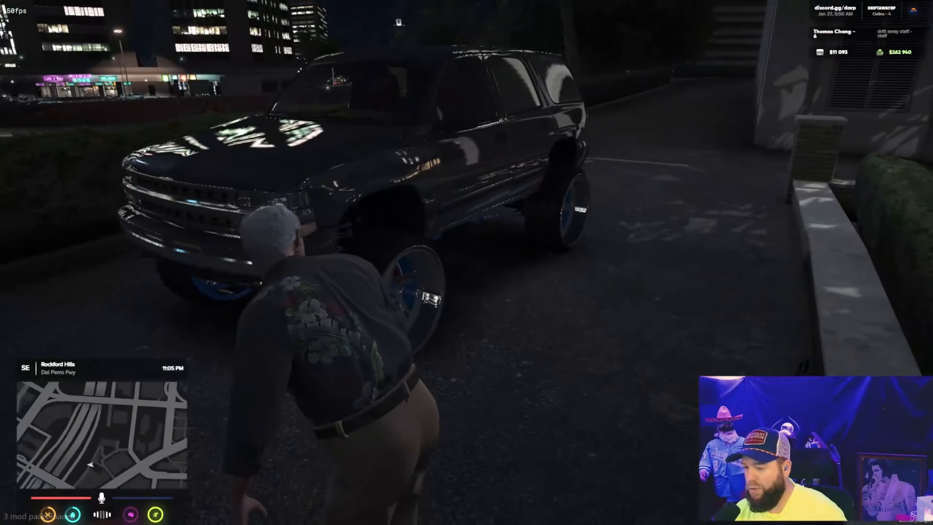
- Look up the specular settings in the preset's Vehicle section of the overlay
{"action": "key", "text": "Home"}
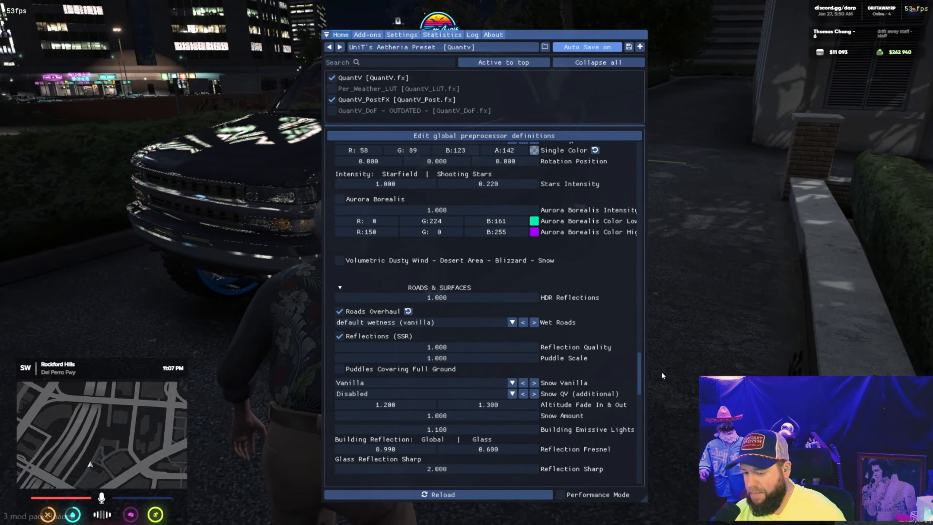
{"action": "left_click_drag", "start_coordinate": [639, 383], "coordinate": [647, 193]}
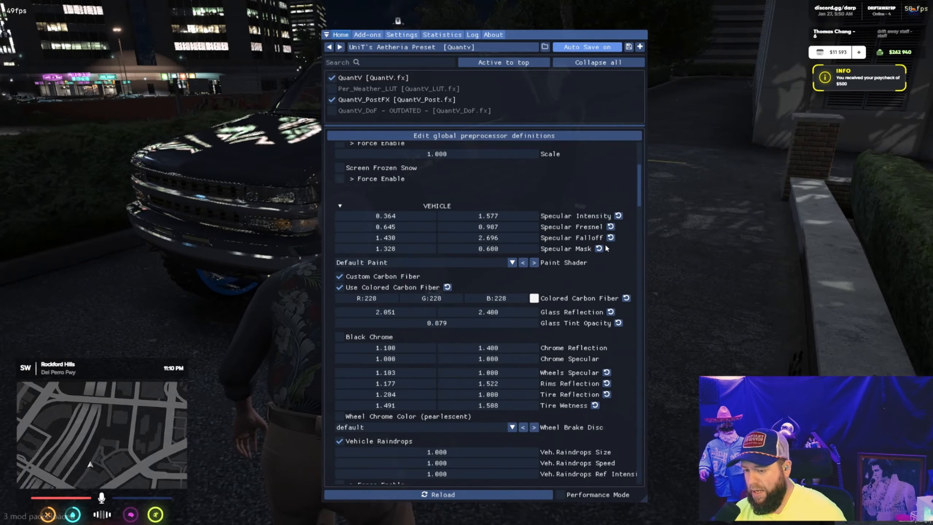
{"action": "key", "text": "Home"}
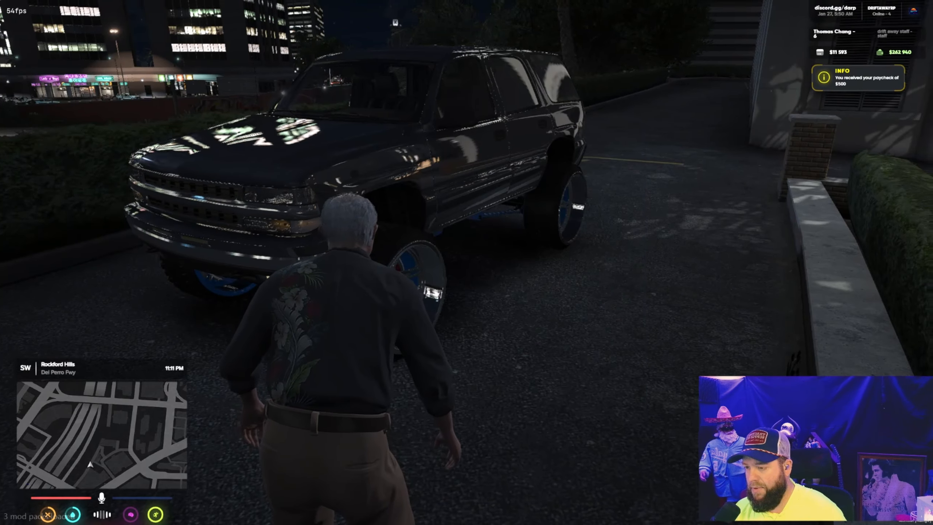
- Circle the front of the SUV to compare its night reflections from different angles
{"action": "key", "text": "w"}
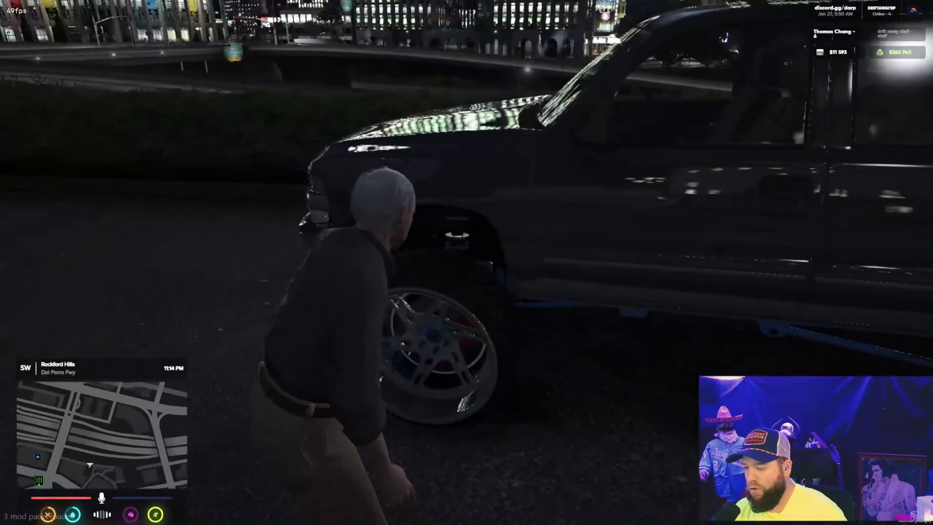
{"action": "key", "text": "w"}
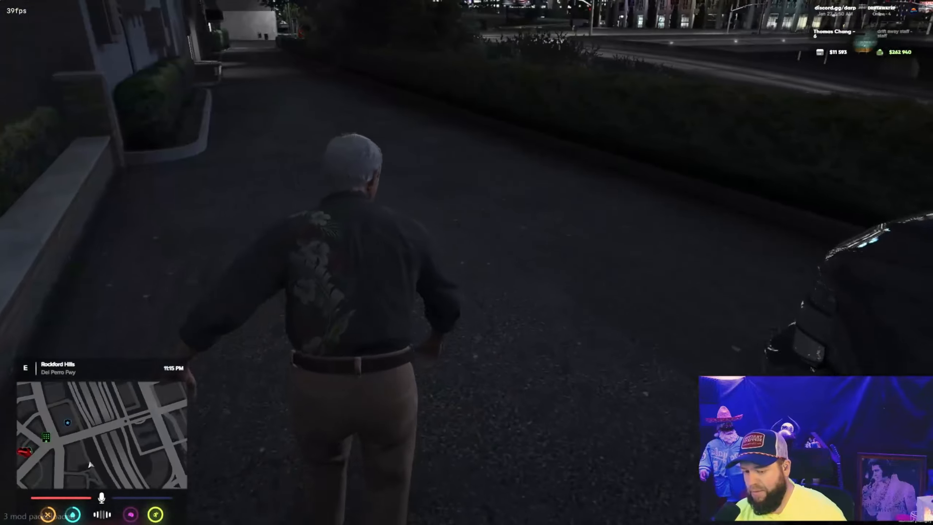
{"action": "key", "text": "w"}
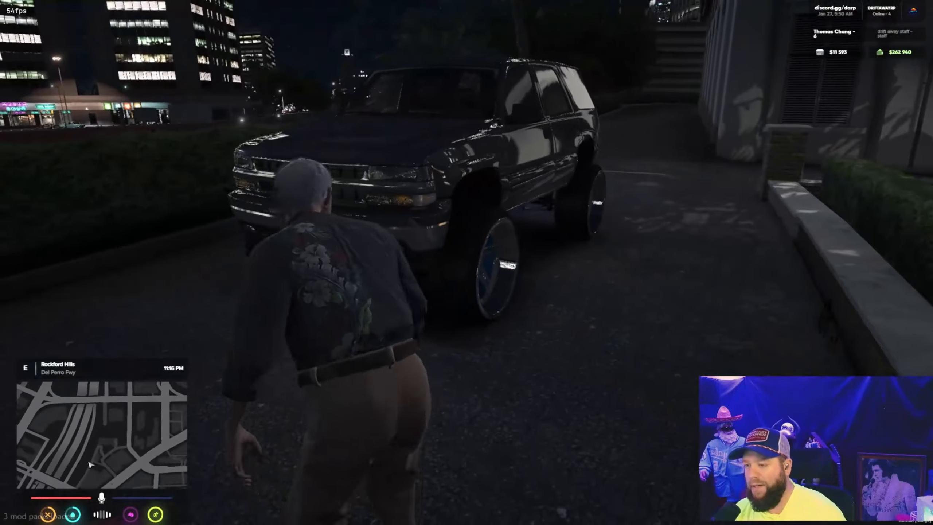
- Reset the vehicle Specular Mask to its defaults and set its night value to about 0.87
{"action": "key", "text": "Home"}
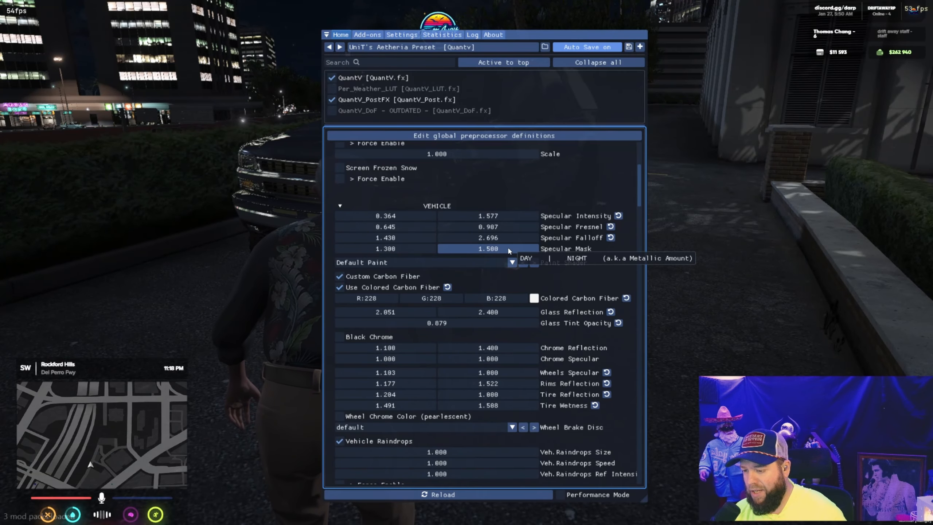
{"action": "mouse_move", "coordinate": [506, 249]}
{"action": "left_mouse_down"}
{"action": "mouse_move", "coordinate": [469, 251]}
{"action": "mouse_move", "coordinate": [505, 250]}
{"action": "left_mouse_up"}
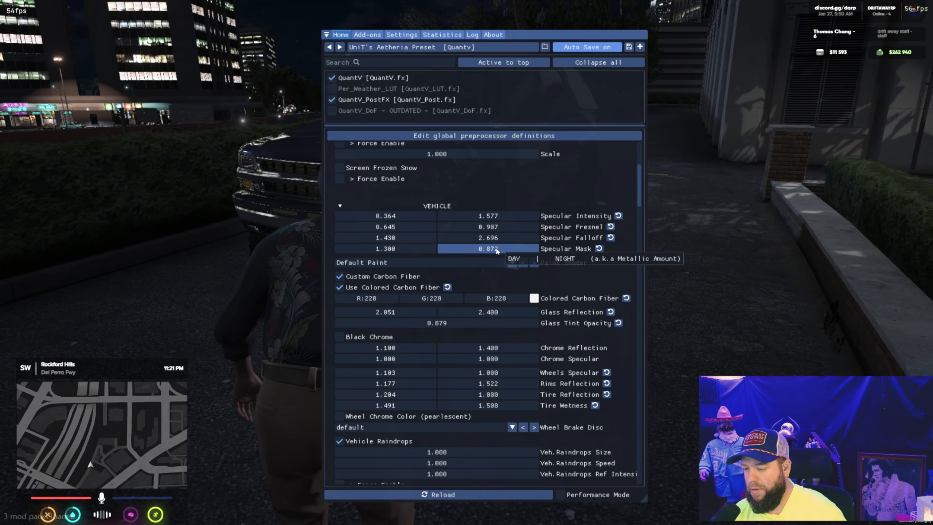
{"action": "key", "text": "Home"}
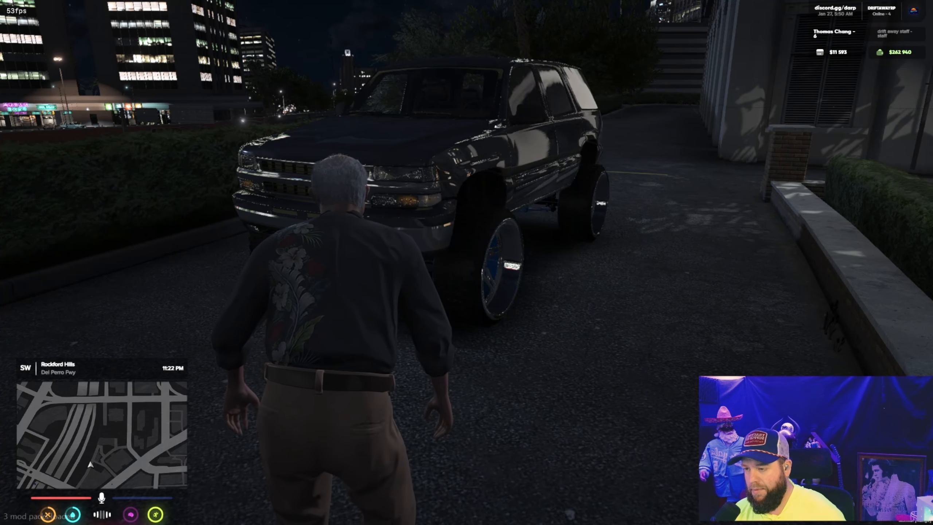
- Walk around the SUV to judge how its paint reflects light with the adjusted night Specular Mask
{"action": "key", "text": "w"}
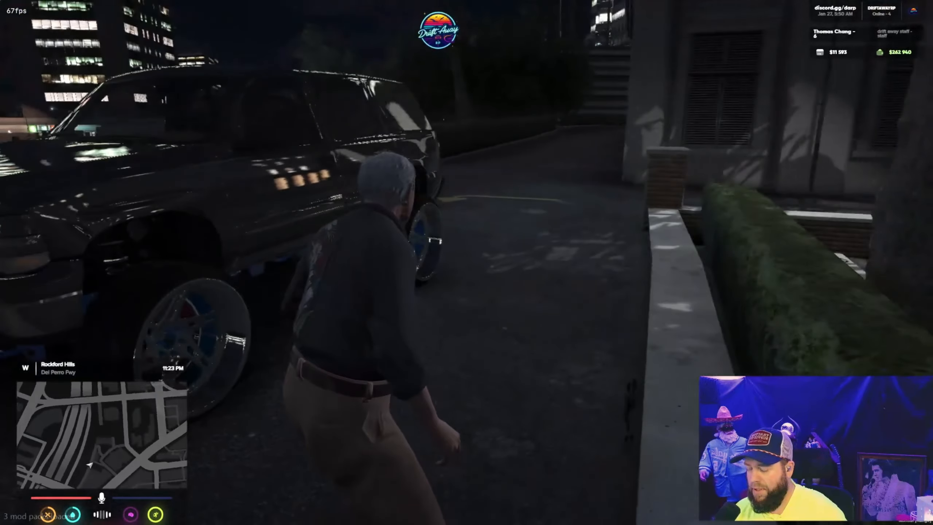
{"action": "key", "text": "w"}
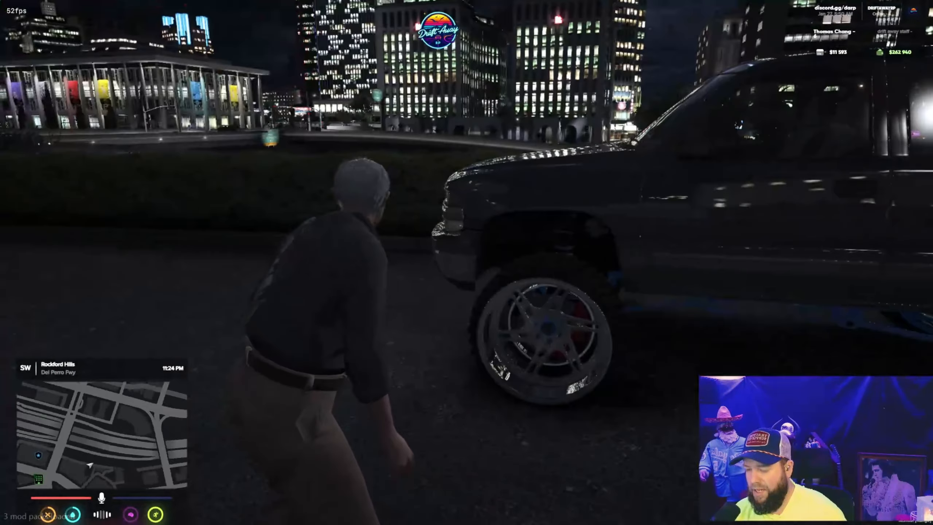
{"action": "key", "text": "w"}
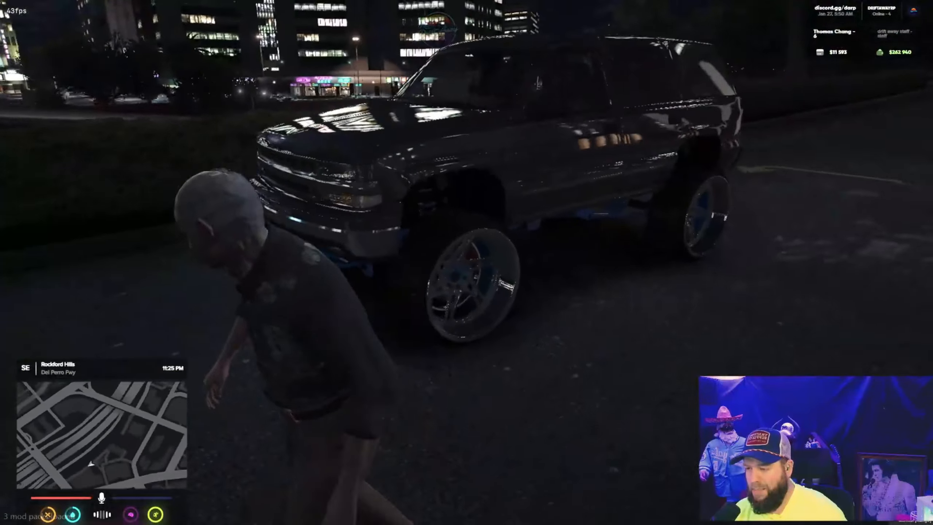
{"action": "key", "text": "w"}
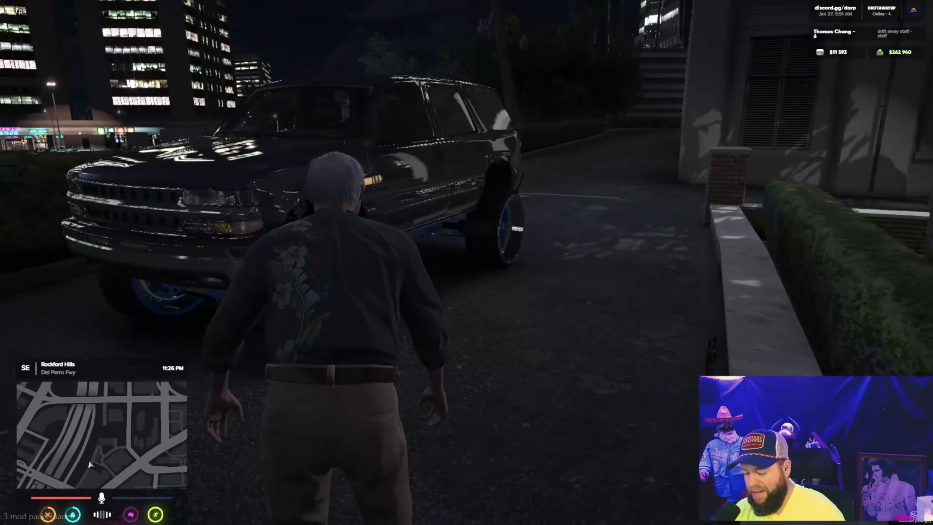
- Set the night value of the vehicle Specular Mask to 0.496 and check the effect on the SUV
{"action": "key", "text": "Home"}
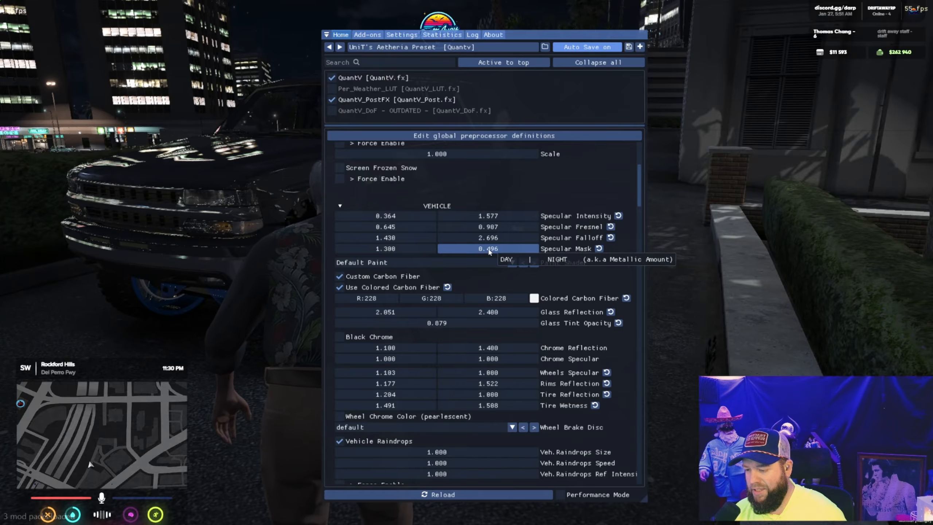
{"action": "key", "text": "Home"}
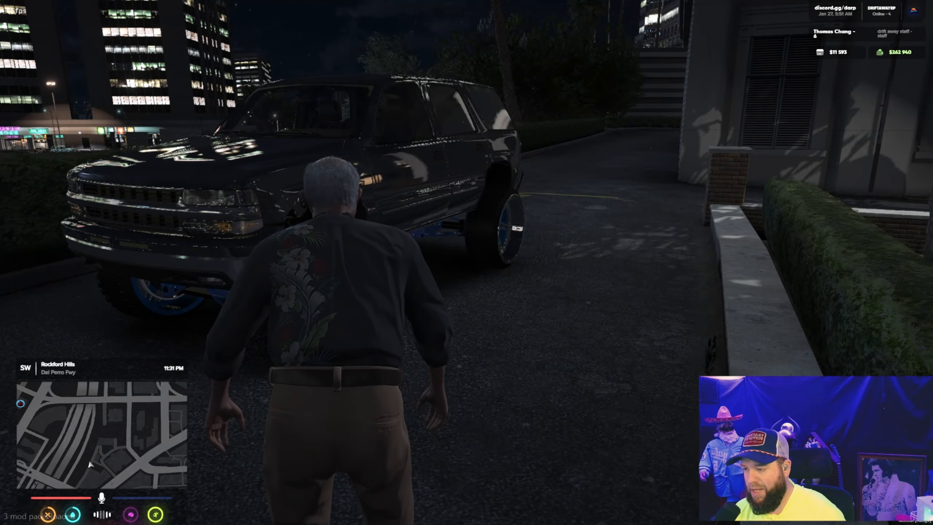
{"action": "key", "text": "w"}
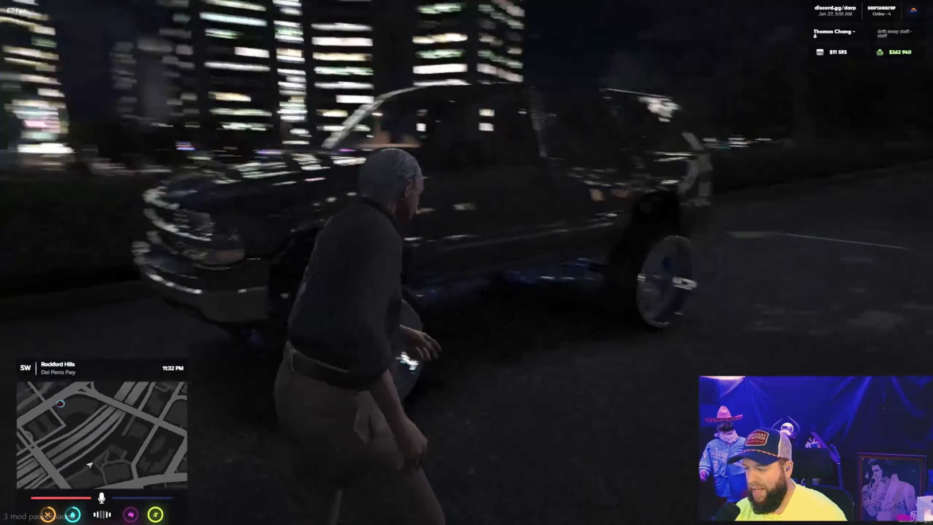
- Change the QuantV streetlight color to red, R 233, G 6, B 6, and close the ReShade overlay
{"action": "key", "text": "w"}
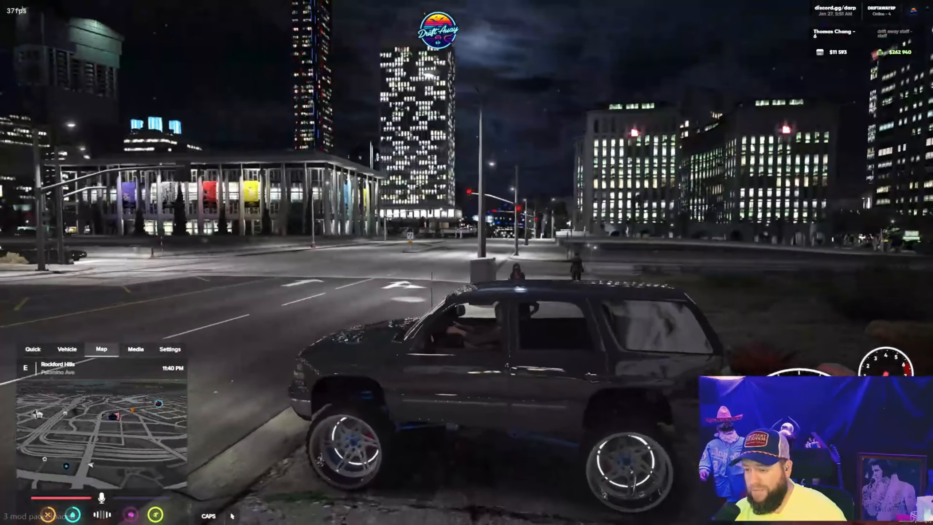
{"action": "key", "text": "Home"}
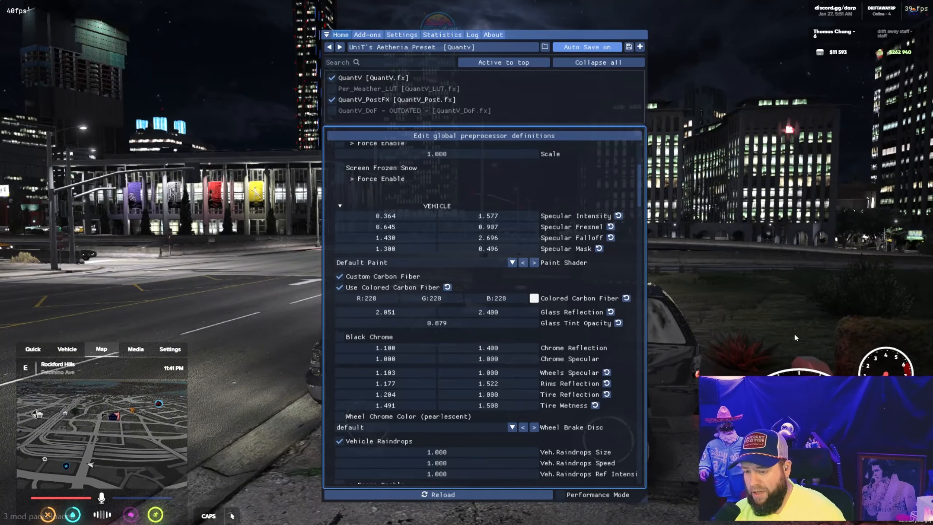
{"action": "scroll", "coordinate": [546, 370], "scroll_direction": "up", "scroll_amount": 3}
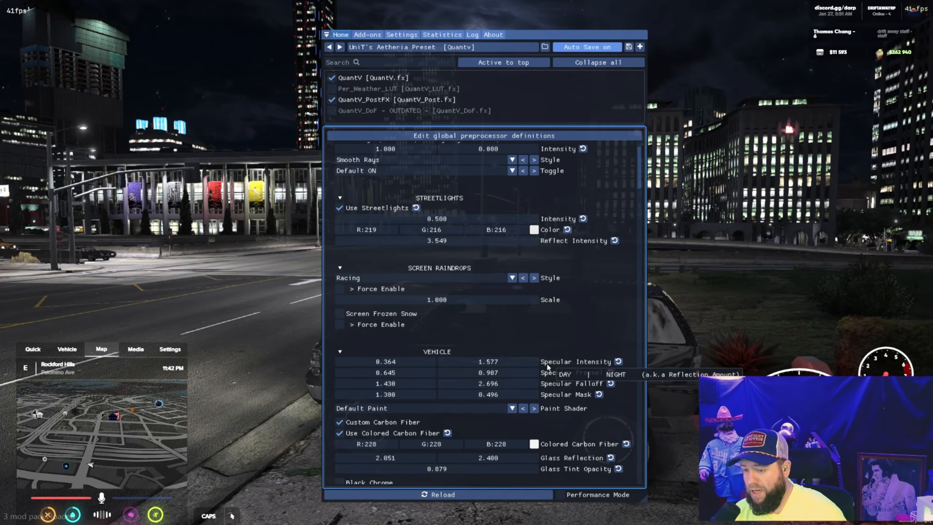
{"action": "scroll", "coordinate": [547, 367], "scroll_direction": "up", "scroll_amount": 1}
{"action": "left_click", "coordinate": [534, 262]}
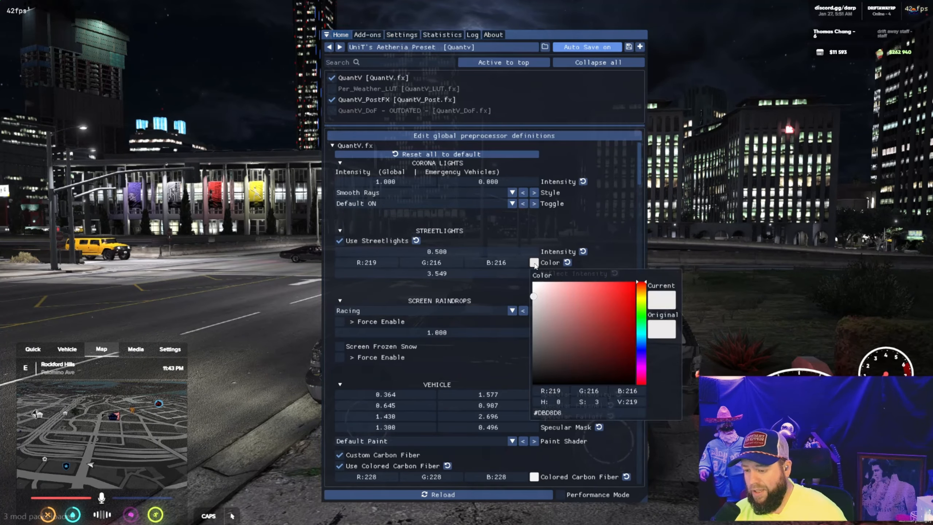
{"action": "left_click", "coordinate": [632, 290]}
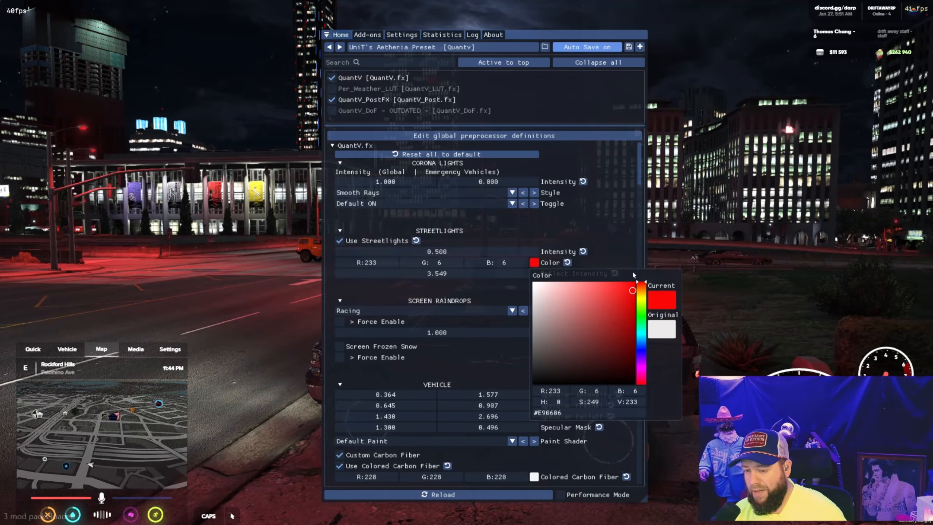
{"action": "left_click", "coordinate": [629, 252]}
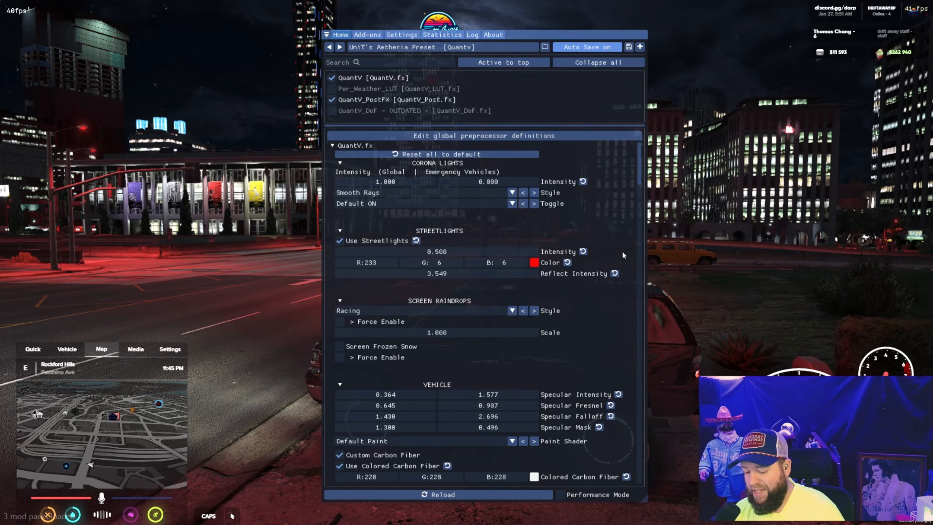
{"action": "key", "text": "Home"}
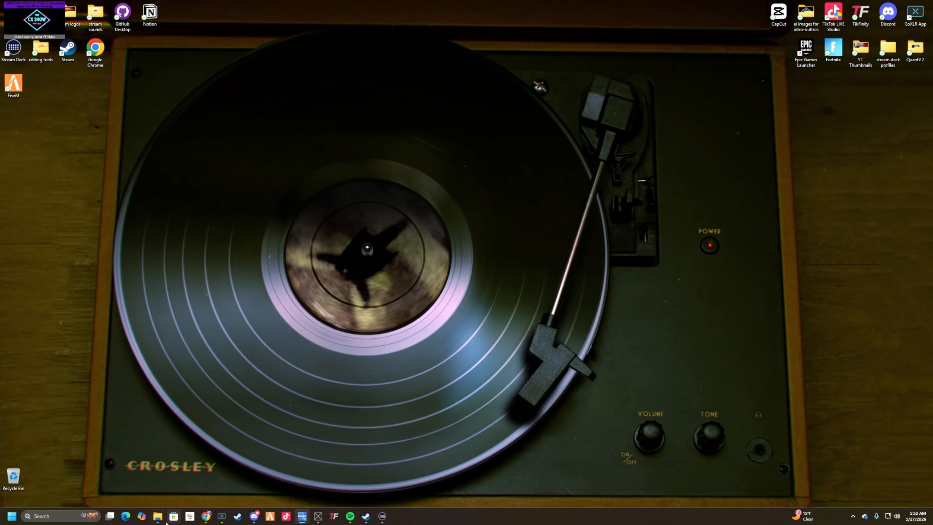
- In File Explorer, copy SirenSetting_Limit_Adjuster.asi from the QuantV 2 folder into FiveM's plugins folder and return to the desktop
{"action": "mouse_move", "coordinate": [158, 515]}
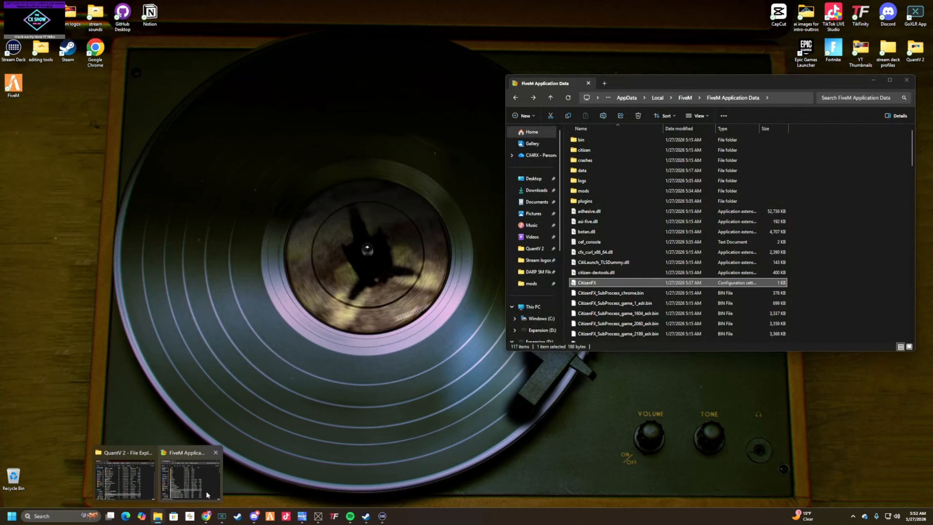
{"action": "left_click", "coordinate": [205, 489]}
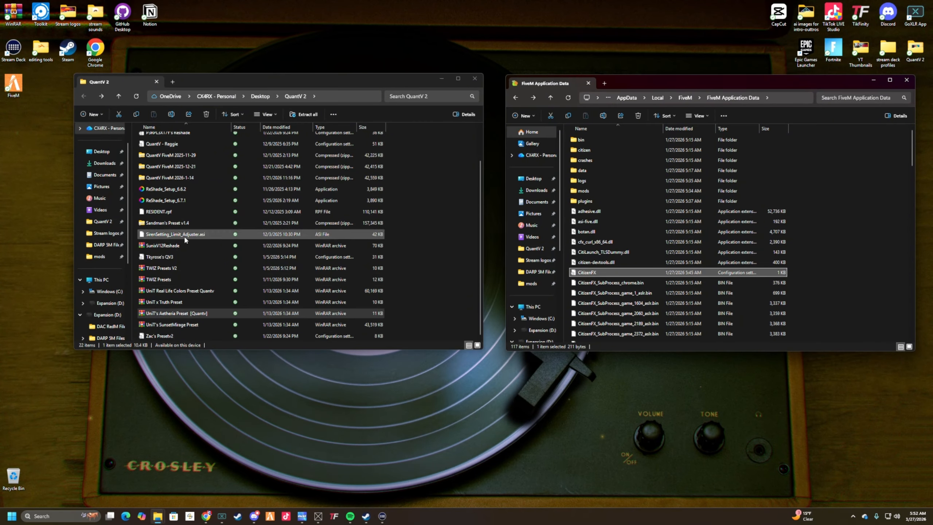
{"action": "double_click", "coordinate": [595, 204]}
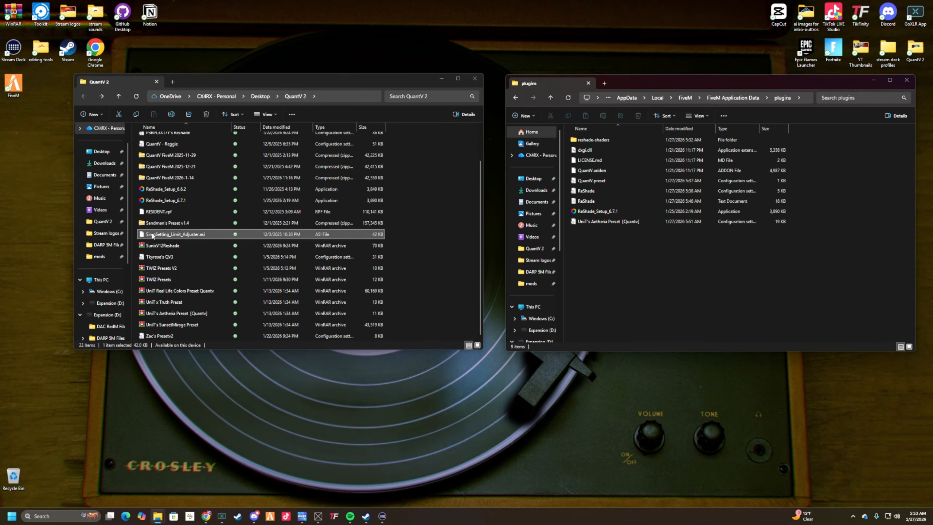
{"action": "left_click_drag", "start_coordinate": [152, 235], "coordinate": [532, 261]}
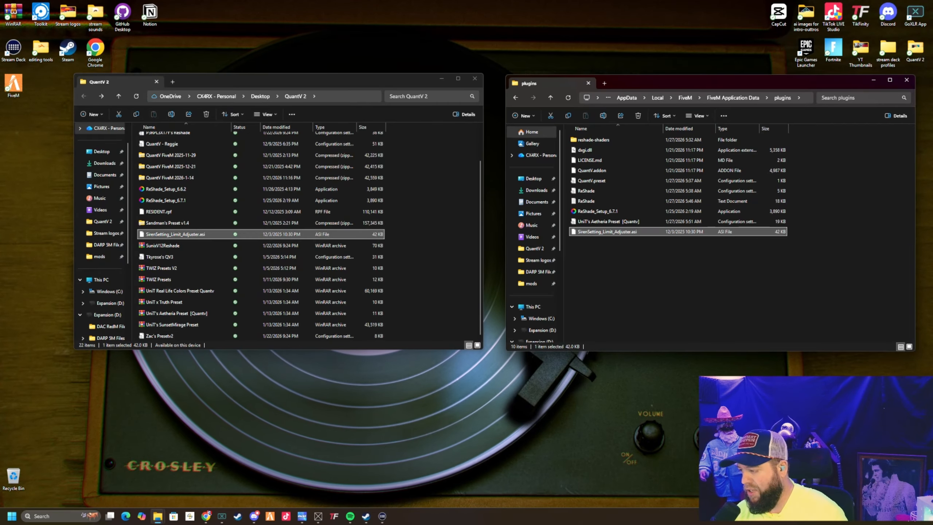
{"action": "key", "text": "super+d"}
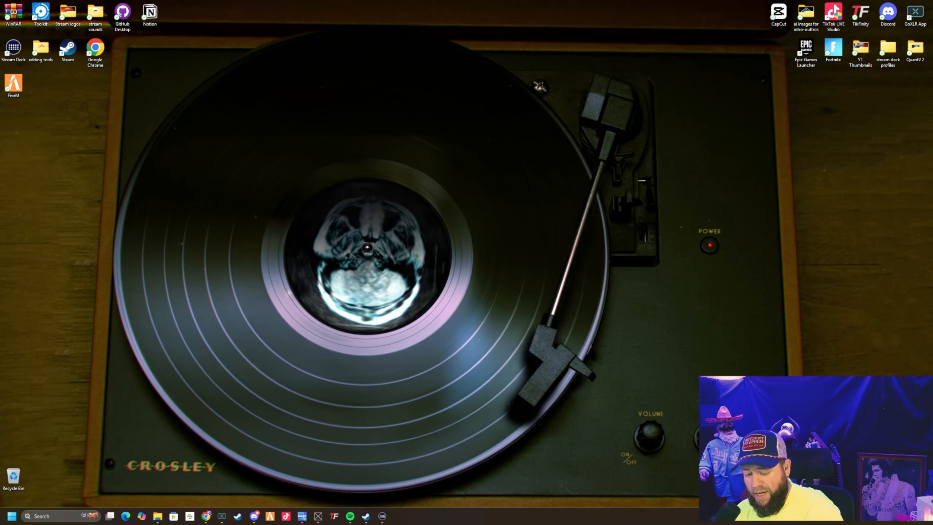